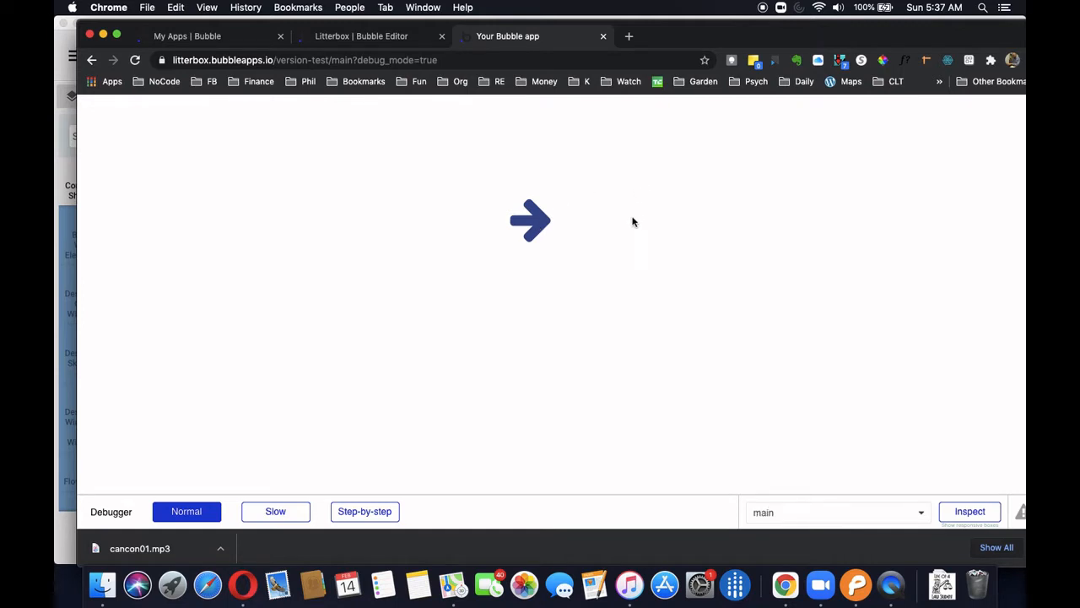
Test the preview by following the arrow icon, collecting the reward, and returning from the success page.
{"action": "left_click", "coordinate": [533, 228]}
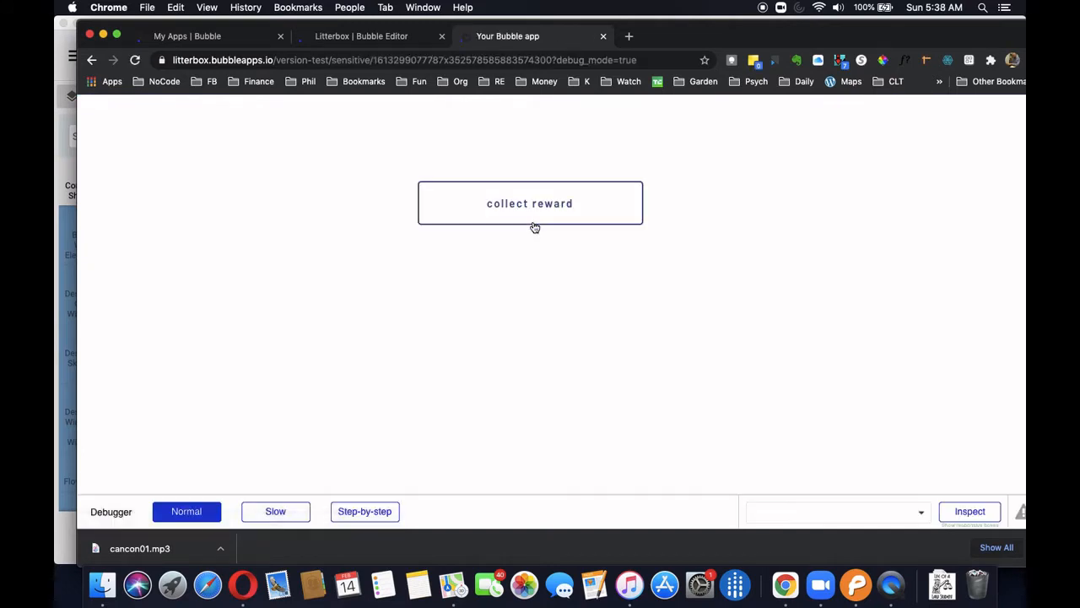
{"action": "left_click", "coordinate": [513, 215]}
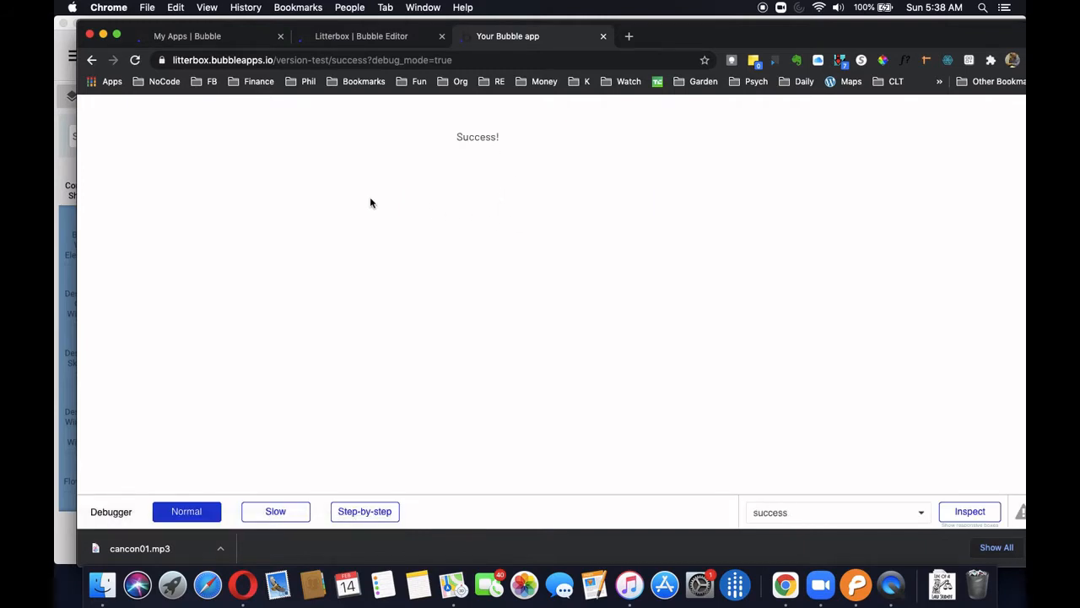
{"action": "left_click", "coordinate": [92, 60]}
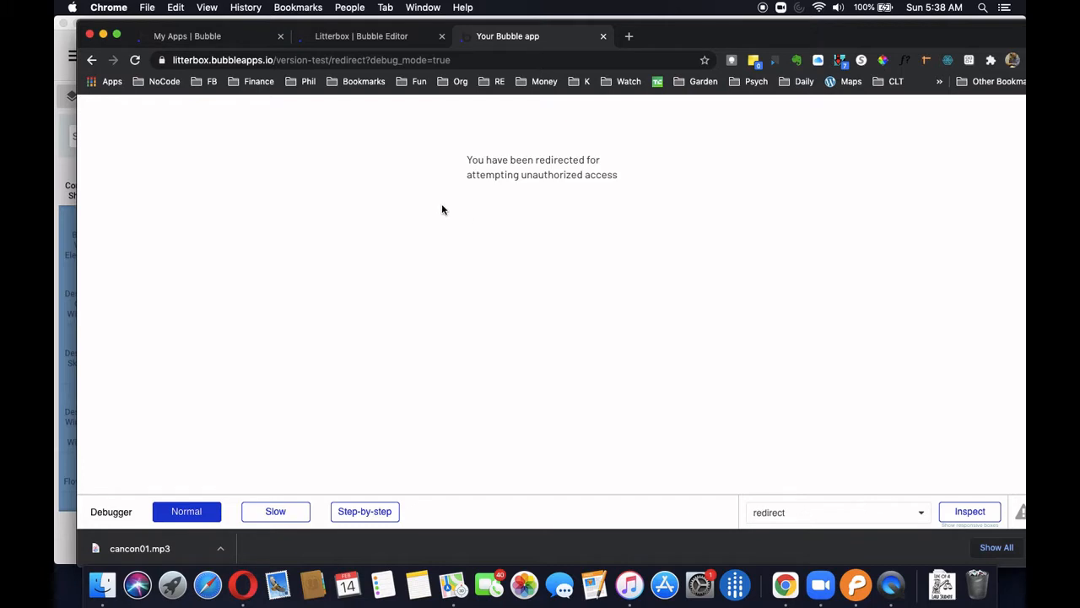
Try to open the sensitive page directly by replacing redirect with sensitive in the preview address.
{"action": "double_click", "coordinate": [348, 60]}
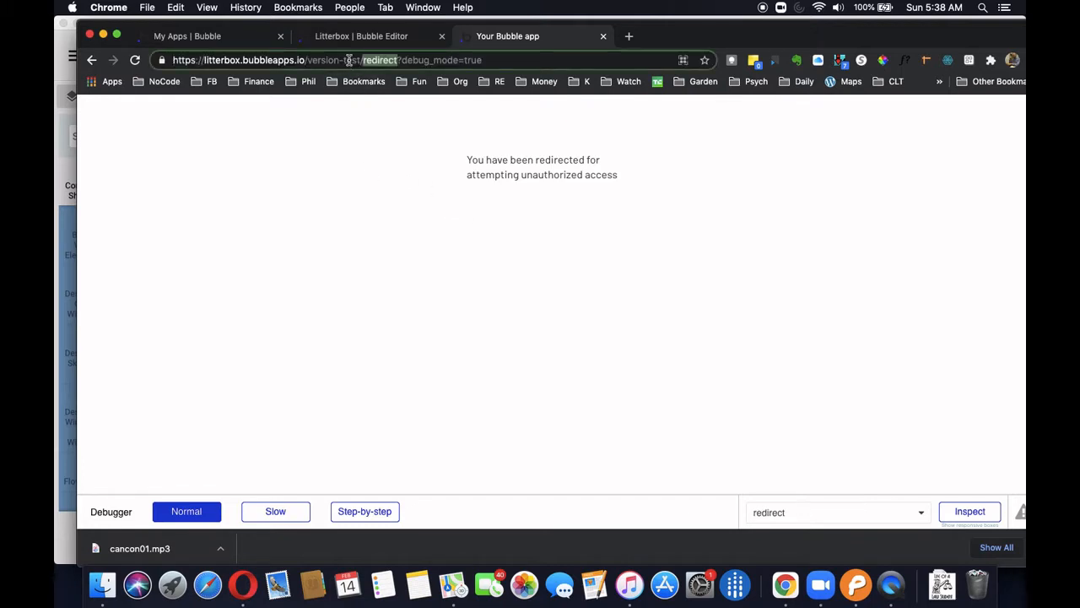
{"action": "type", "text": "sensitive"}
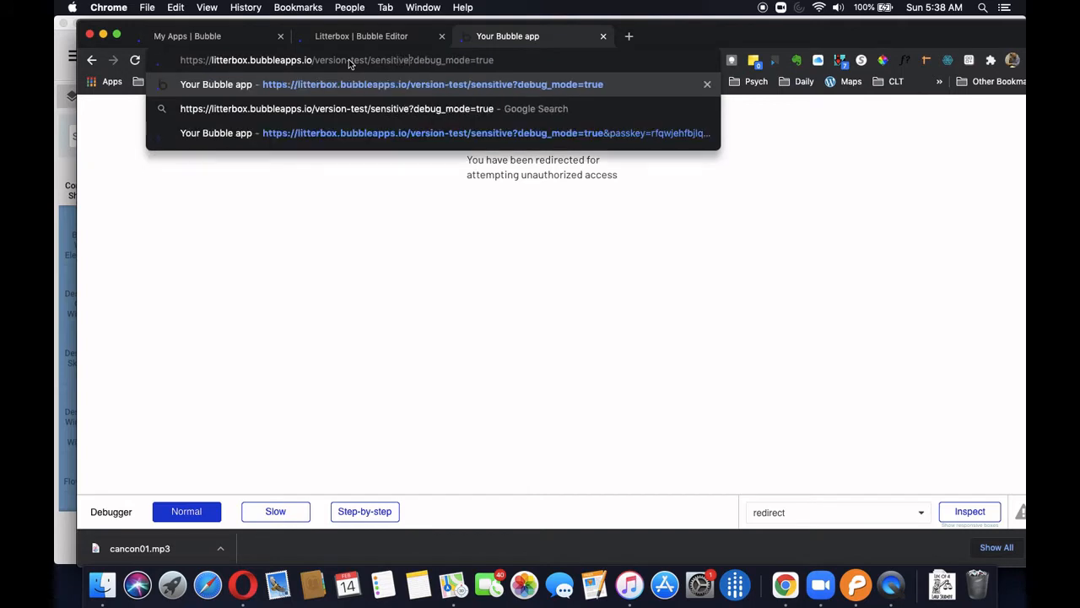
{"action": "key", "text": "Return"}
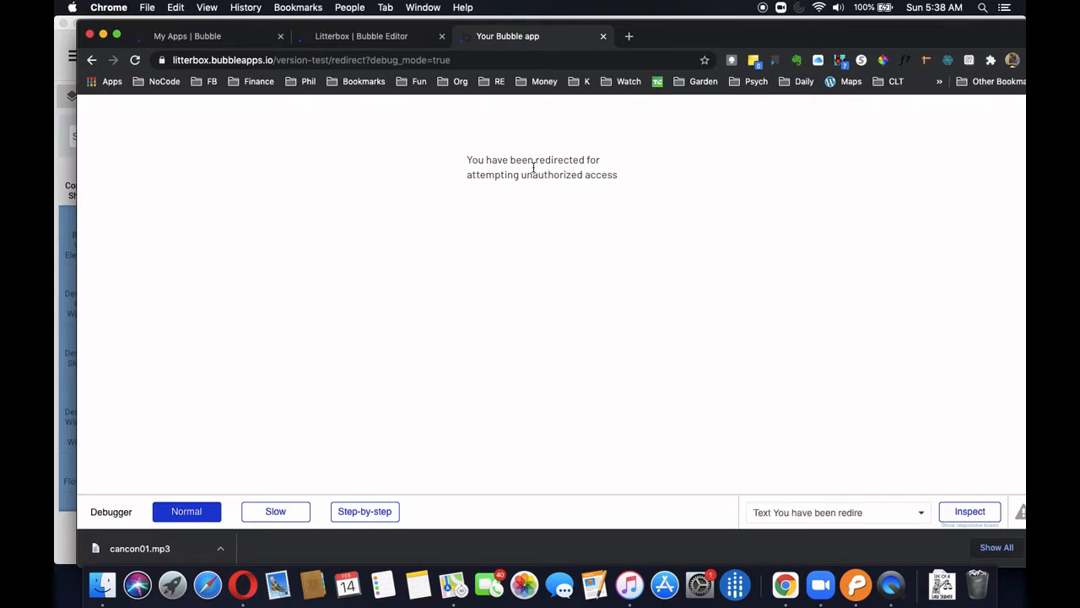
Switch to the Litterbox app in the Bubble editor and delete the main and redirect pages.
{"action": "left_click", "coordinate": [382, 40]}
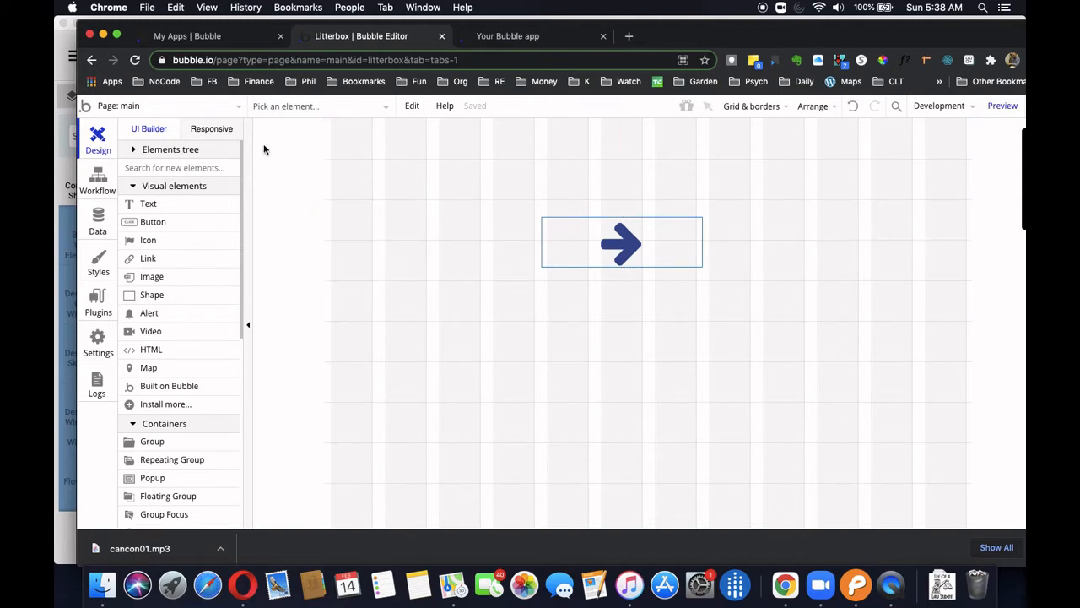
{"action": "left_click", "coordinate": [241, 108]}
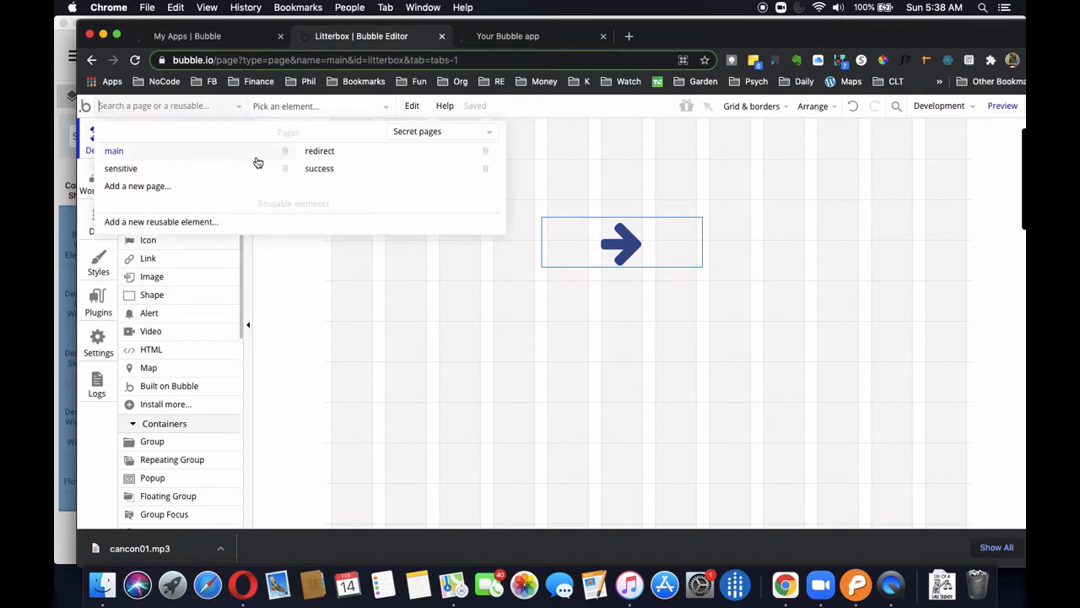
{"action": "left_click", "coordinate": [286, 154]}
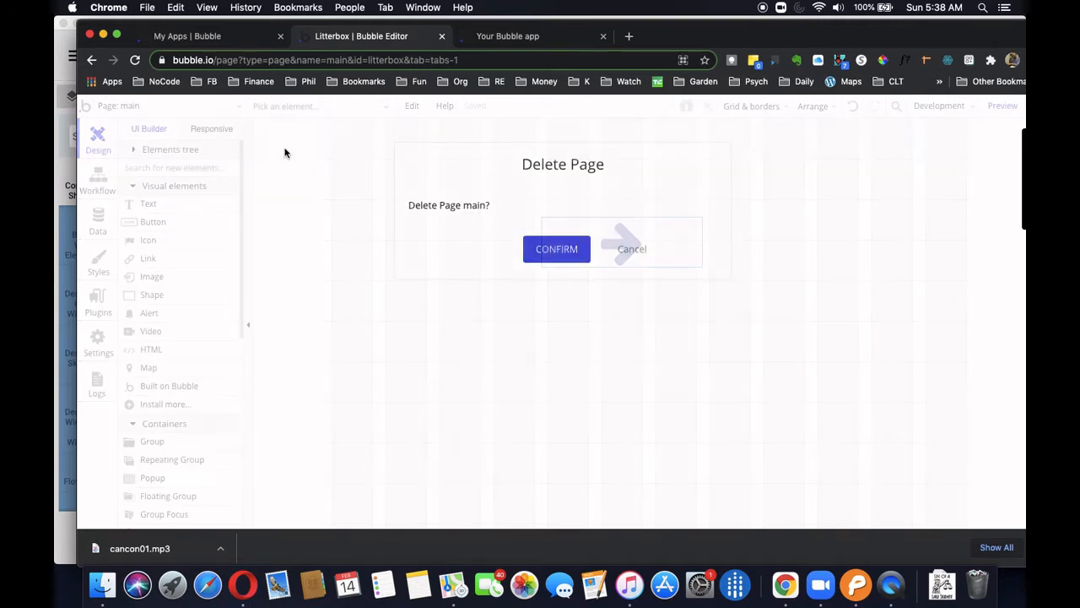
{"action": "left_click", "coordinate": [538, 255]}
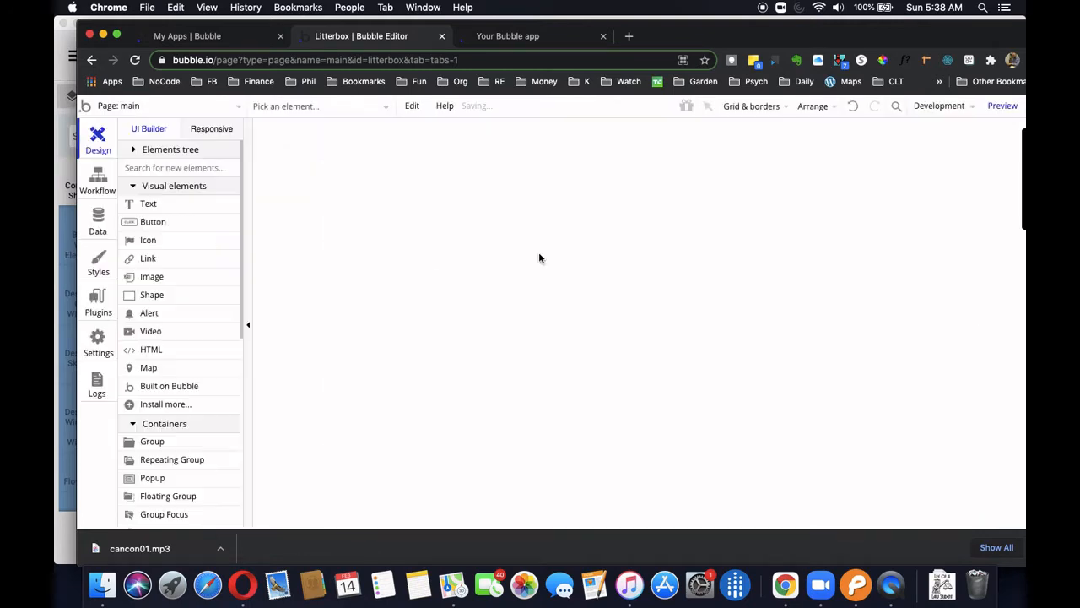
{"action": "left_click", "coordinate": [238, 109]}
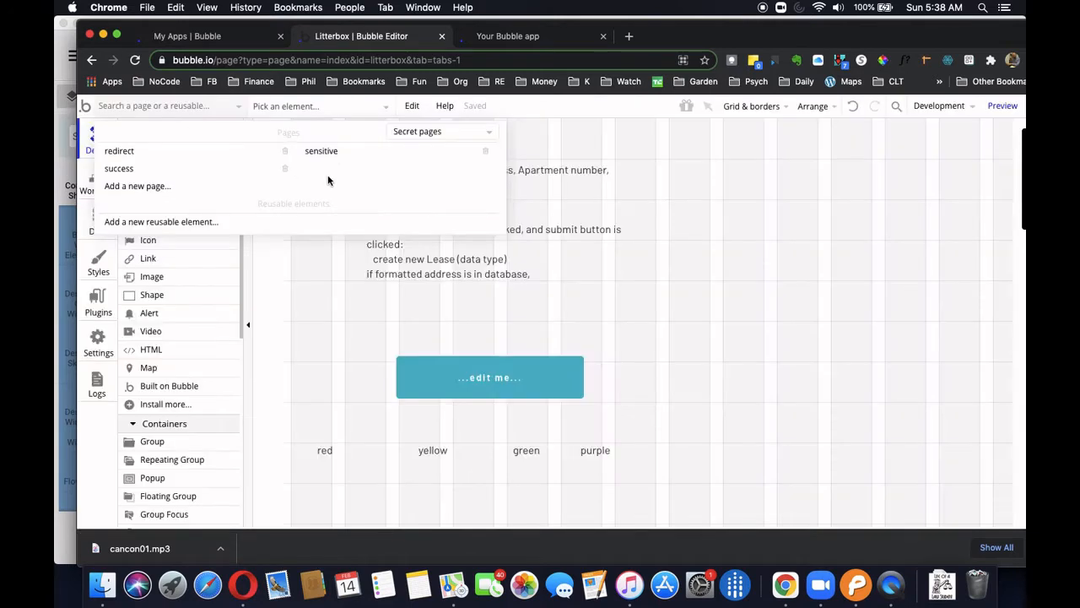
{"action": "left_click", "coordinate": [286, 155]}
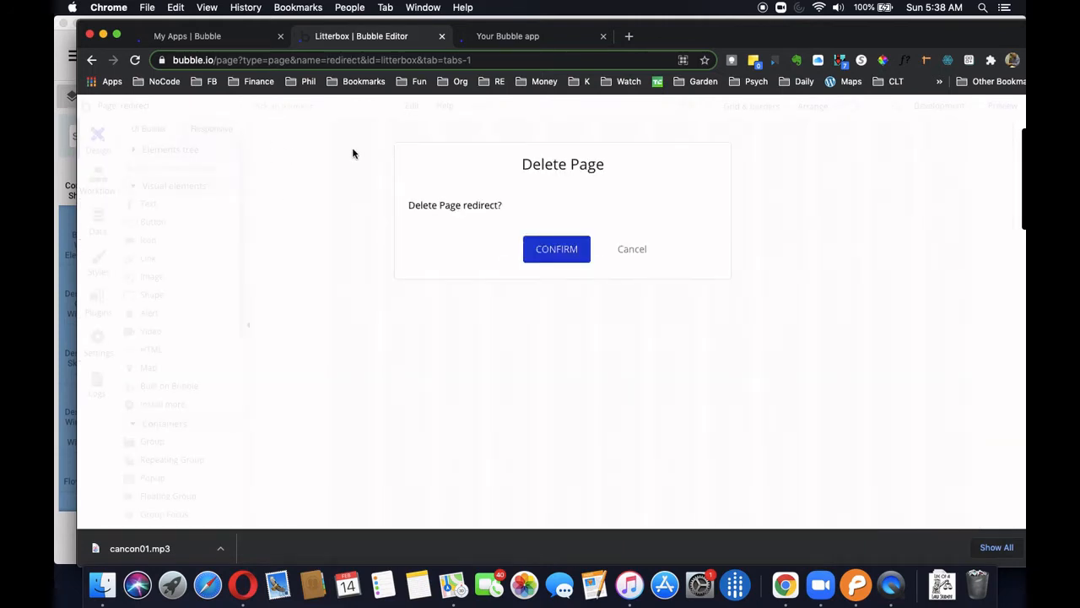
{"action": "left_click", "coordinate": [567, 248]}
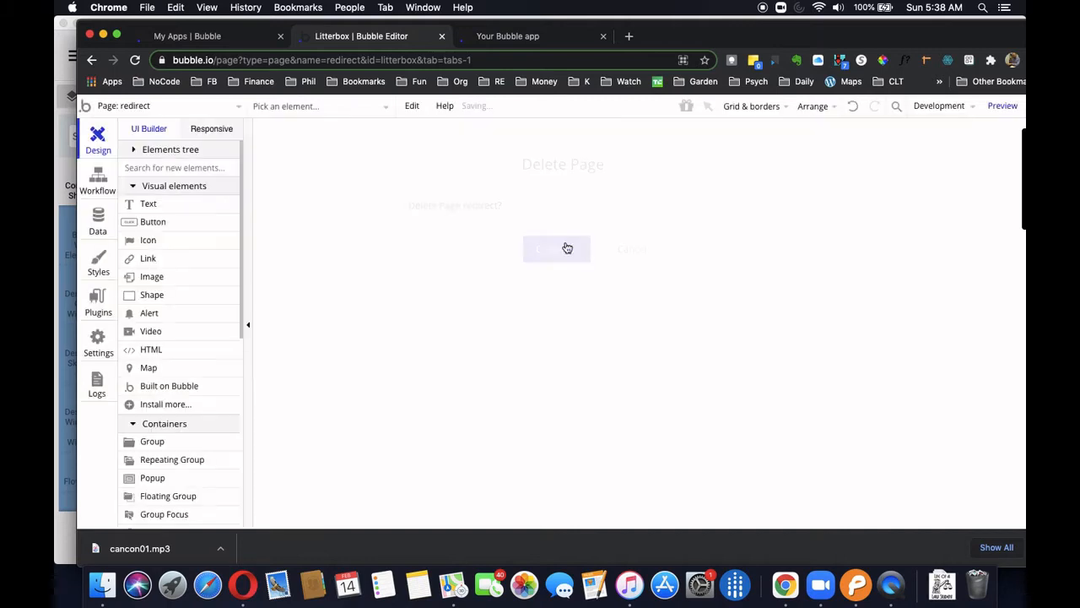
Delete the sensitive and success pages from the app.
{"action": "left_click", "coordinate": [238, 115]}
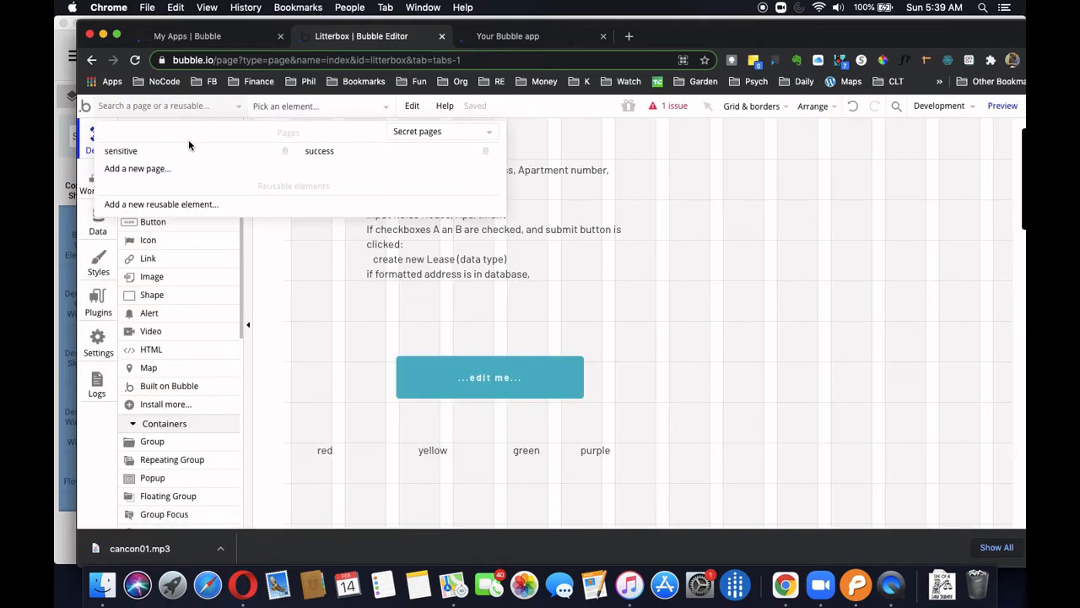
{"action": "left_click", "coordinate": [284, 155]}
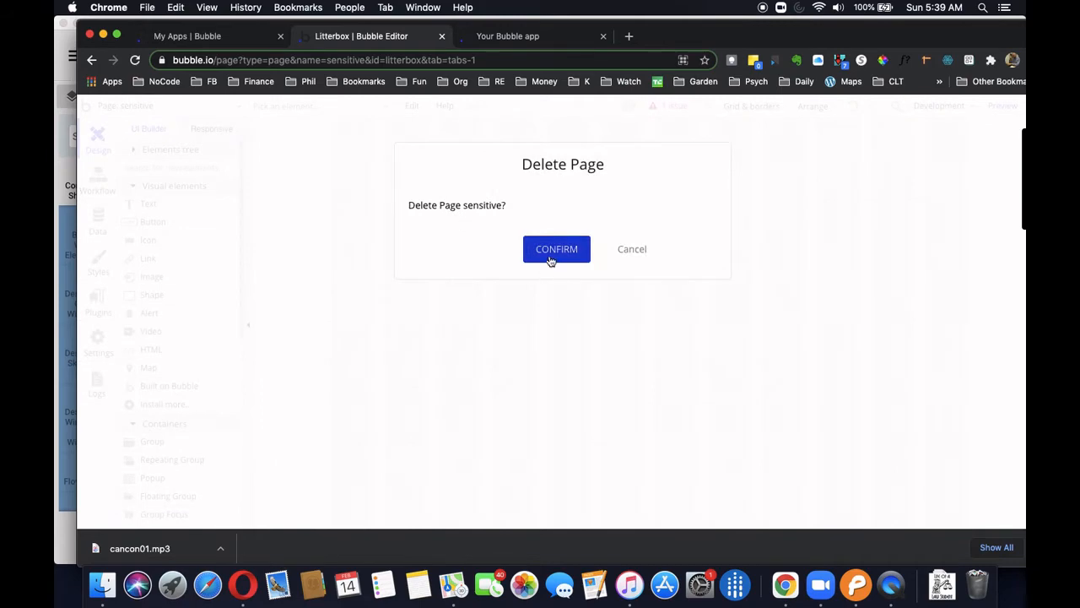
{"action": "left_click", "coordinate": [550, 253]}
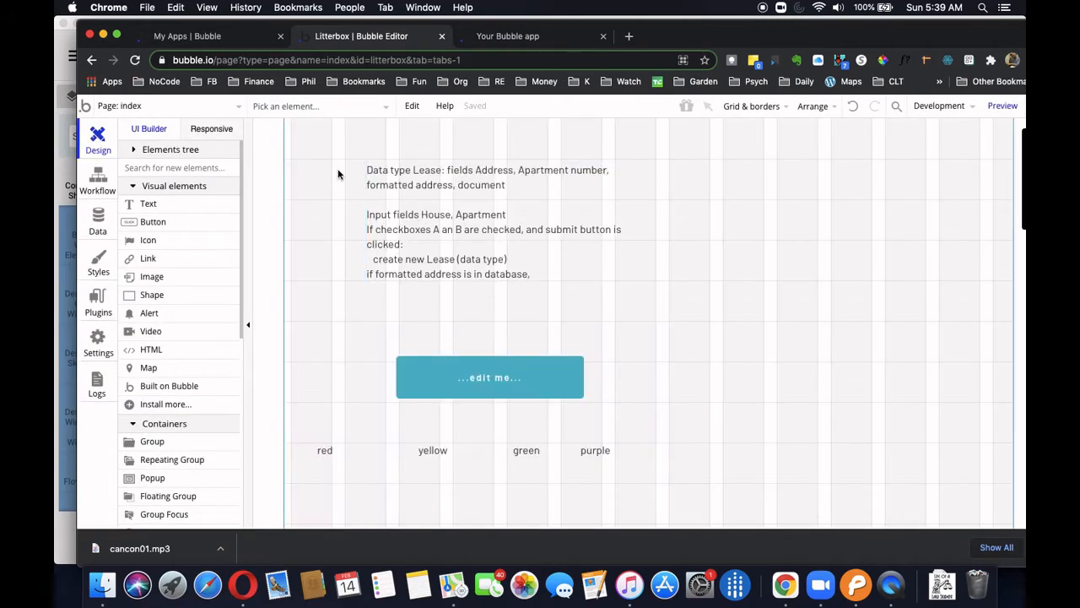
{"action": "left_click", "coordinate": [240, 106]}
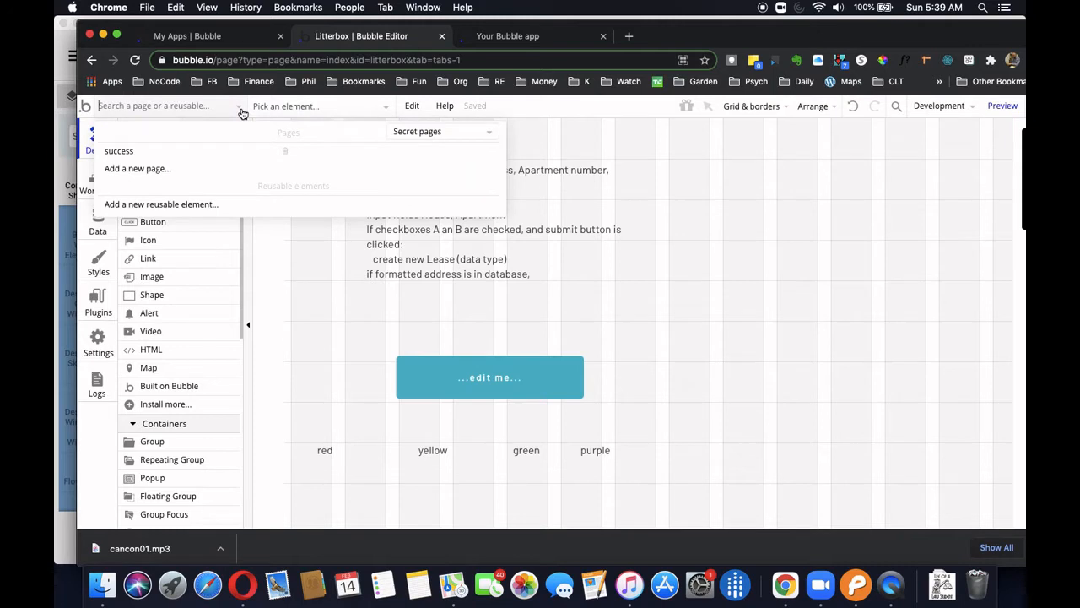
{"action": "left_click", "coordinate": [284, 154]}
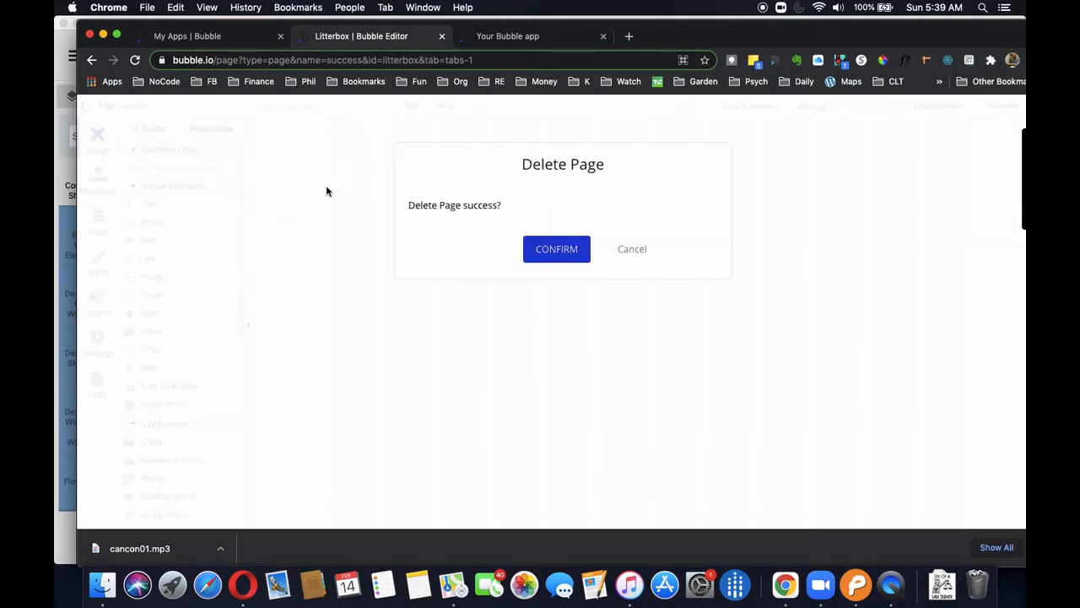
{"action": "left_click", "coordinate": [552, 258]}
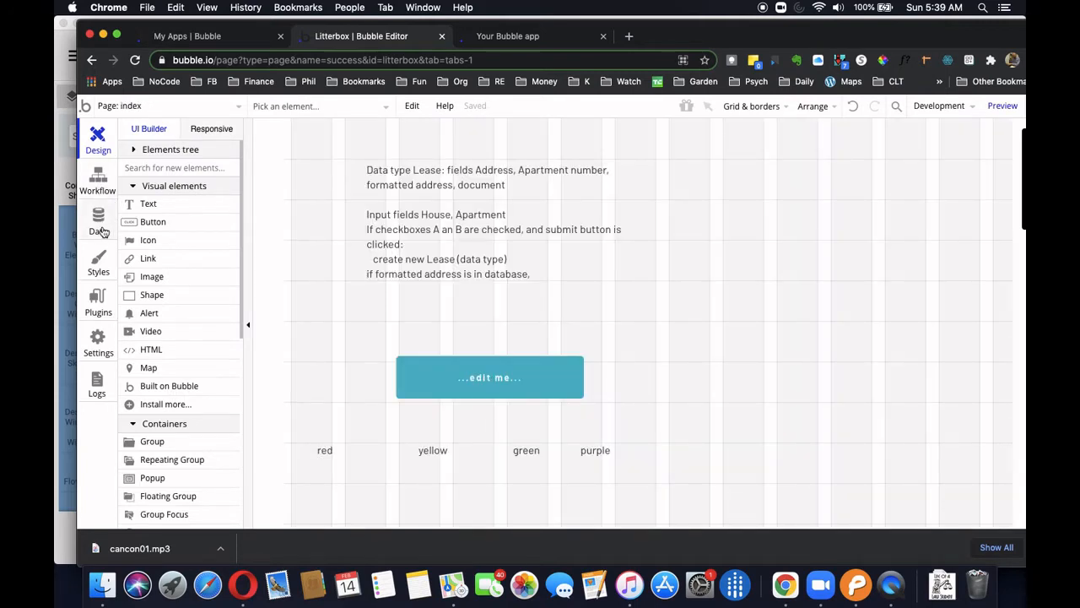
Delete the custom data type Protected from the app's data types.
{"action": "left_click", "coordinate": [99, 224]}
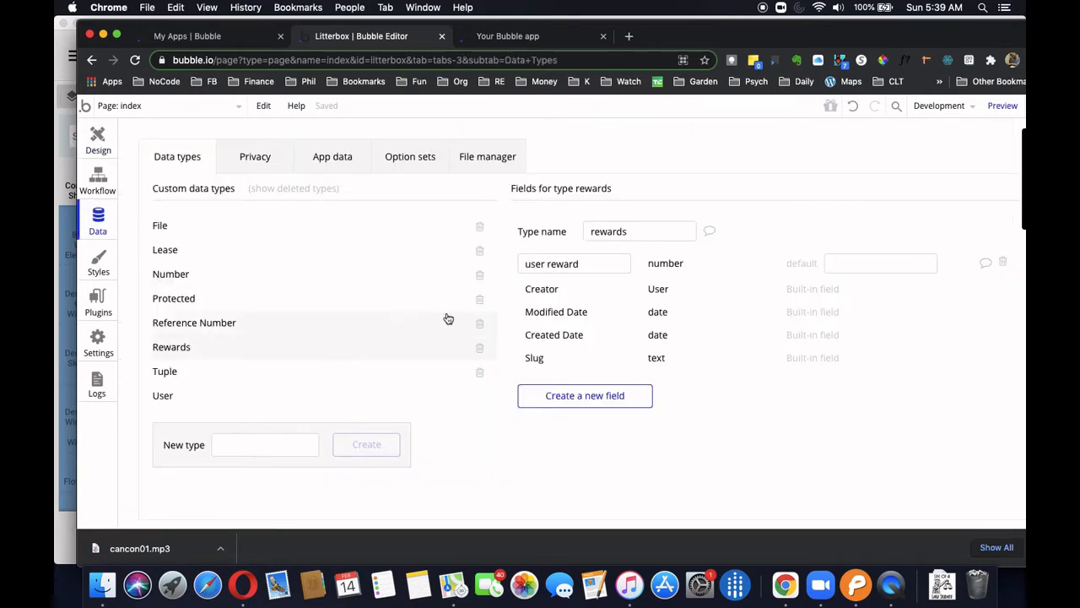
{"action": "left_click", "coordinate": [480, 301]}
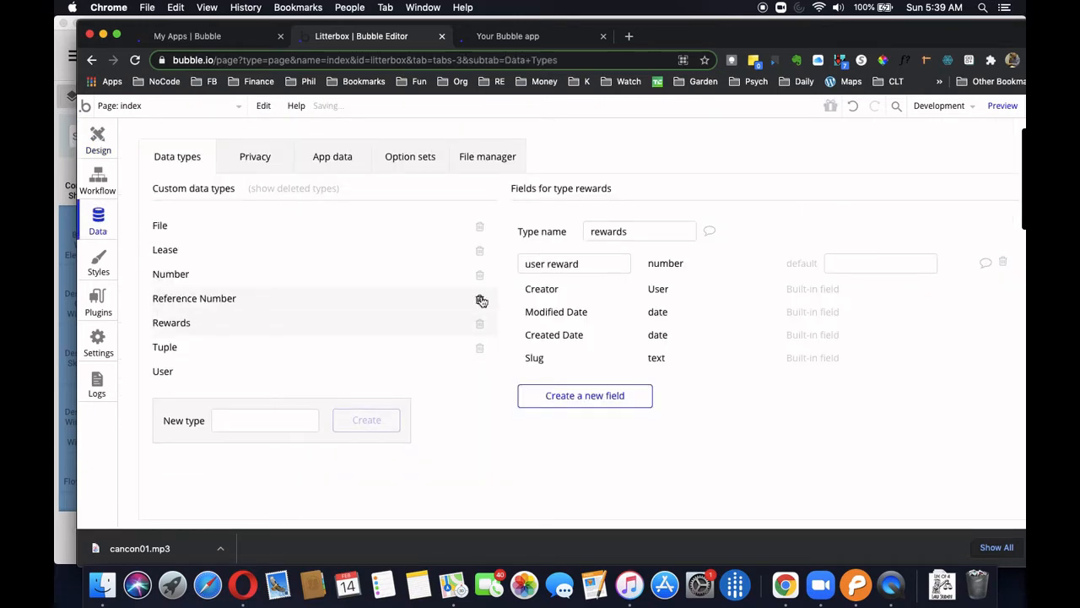
Create a new page named main and assign it to the Secret pages folder.
{"action": "left_click", "coordinate": [211, 107]}
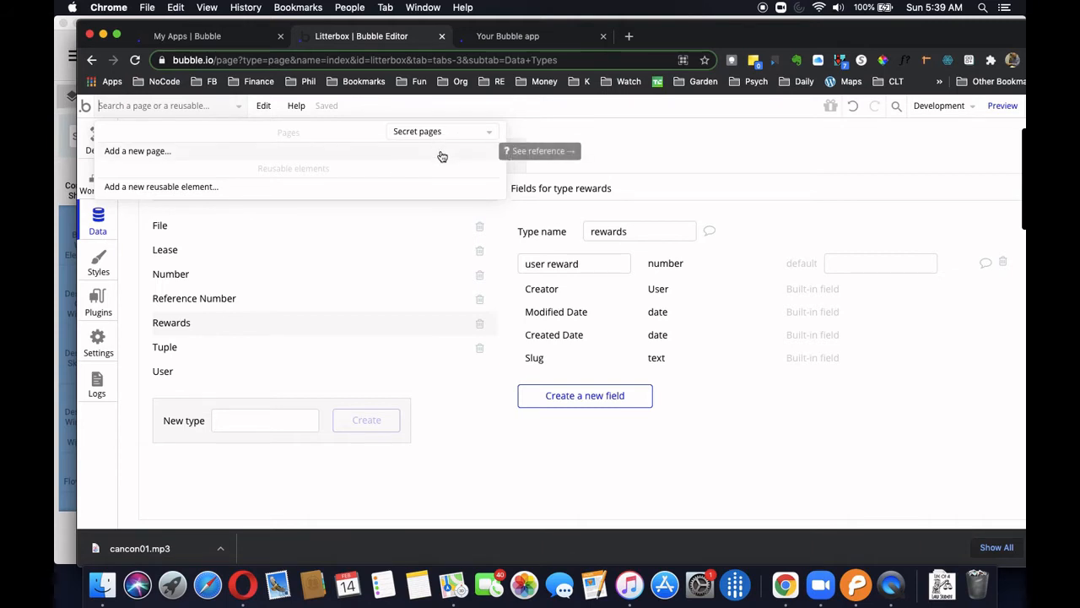
{"action": "left_click", "coordinate": [160, 152]}
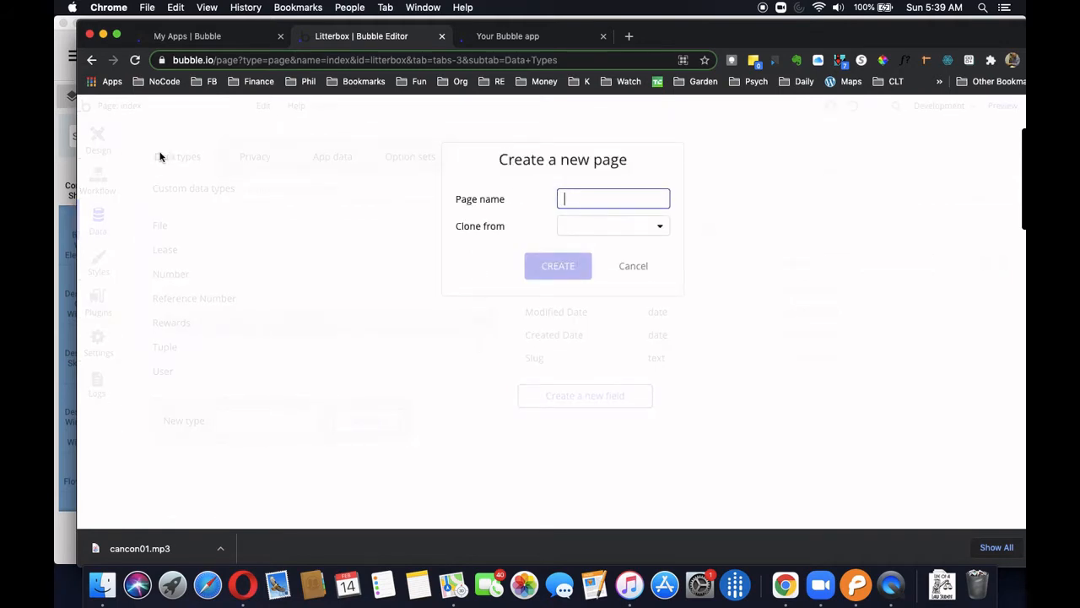
{"action": "type", "text": "main"}
{"action": "key", "text": "Return"}
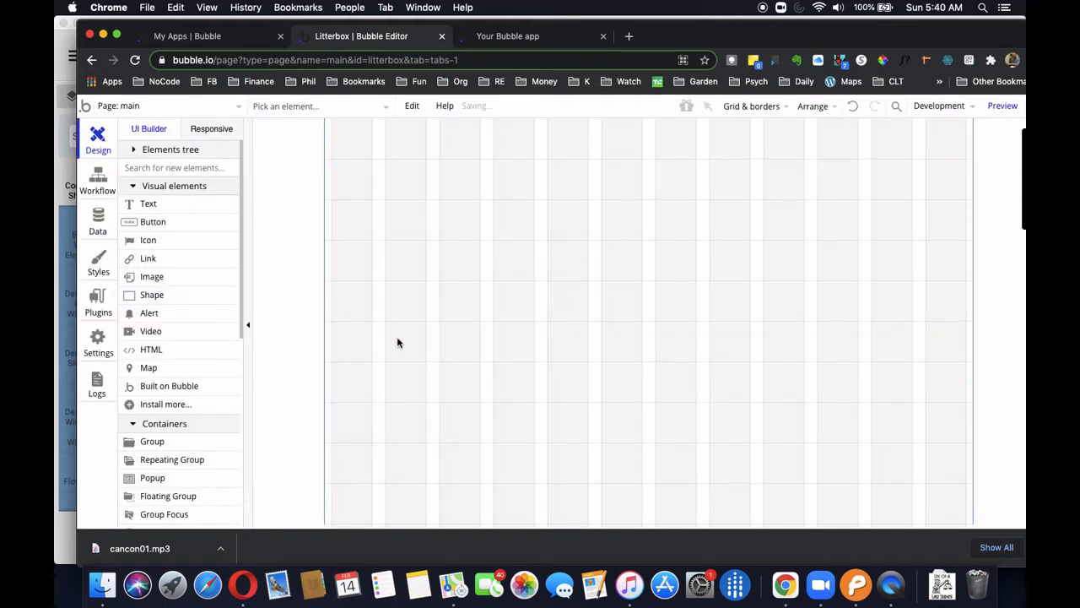
{"action": "left_click", "coordinate": [397, 342]}
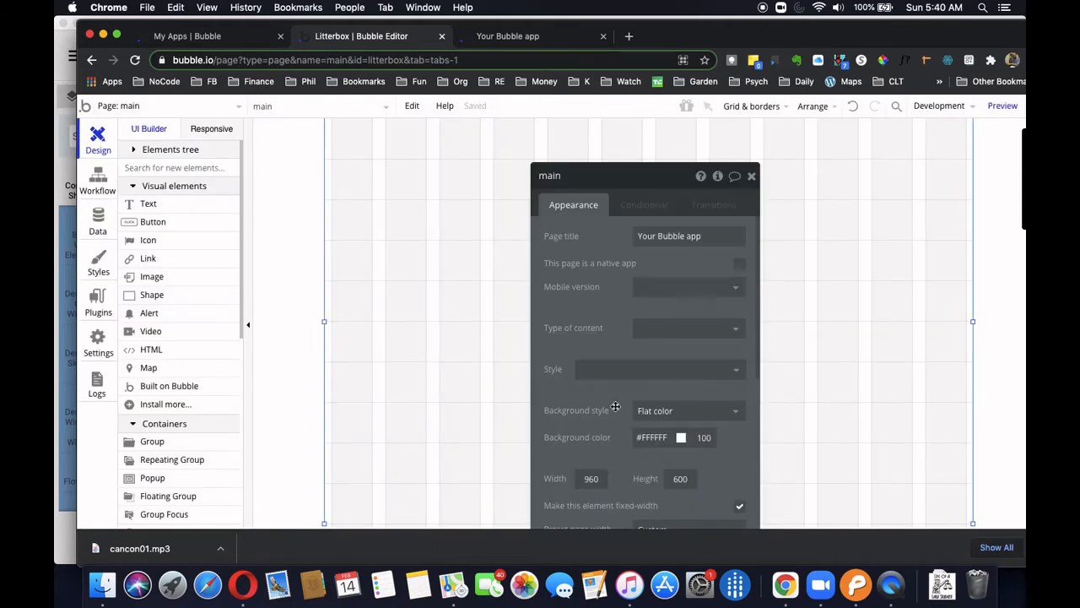
{"action": "scroll", "coordinate": [621, 407], "scroll_direction": "down", "scroll_amount": 5}
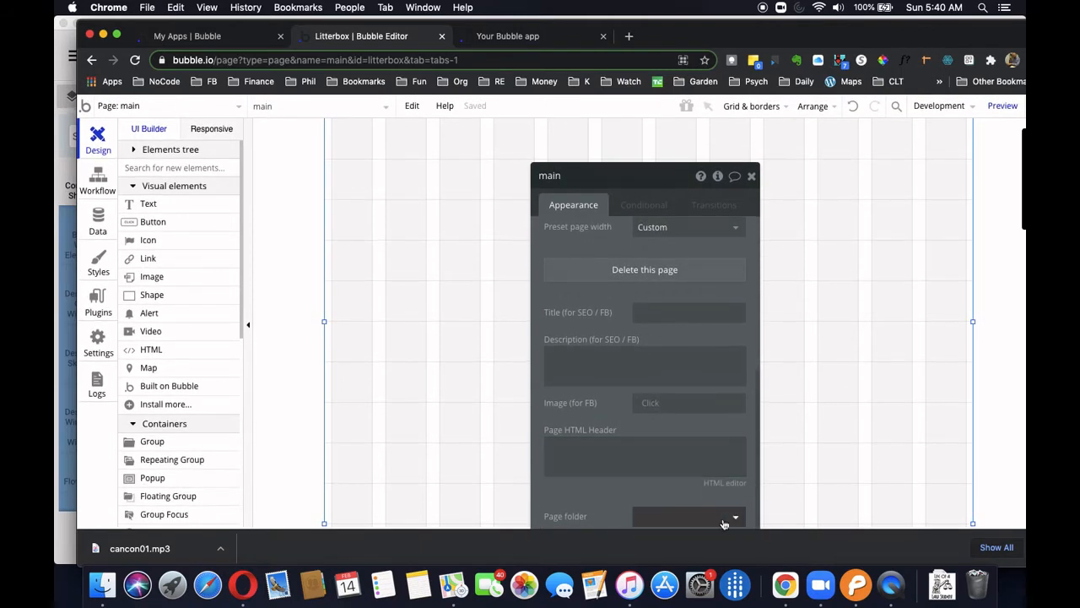
{"action": "left_click", "coordinate": [716, 515]}
{"action": "left_click", "coordinate": [705, 491]}
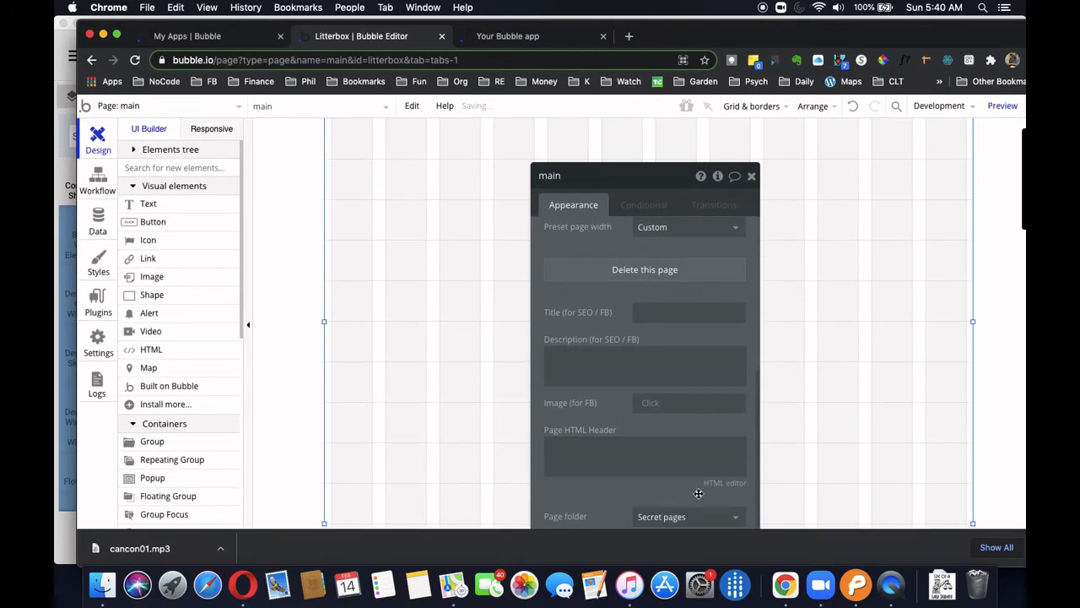
Create a new page named sensitive and assign it to the Secret pages folder.
{"action": "left_click", "coordinate": [239, 108]}
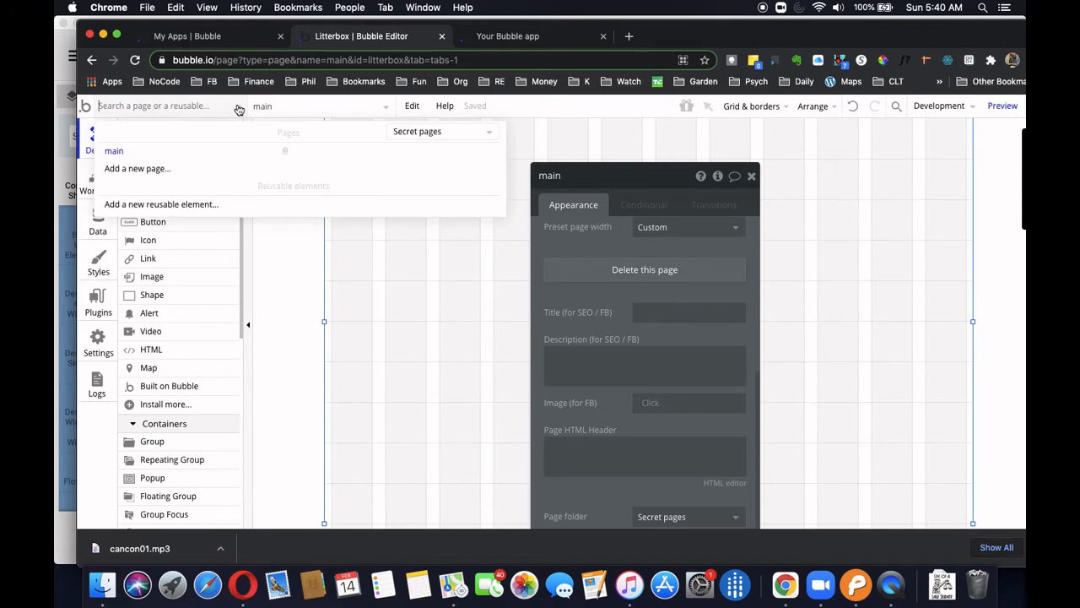
{"action": "left_click", "coordinate": [158, 168]}
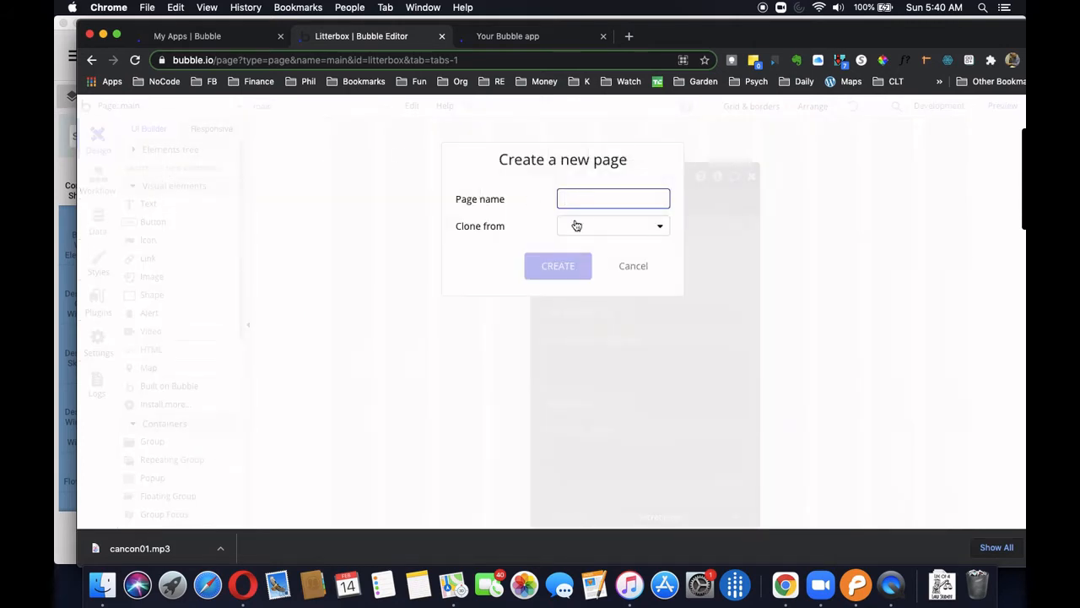
{"action": "type", "text": "su"}
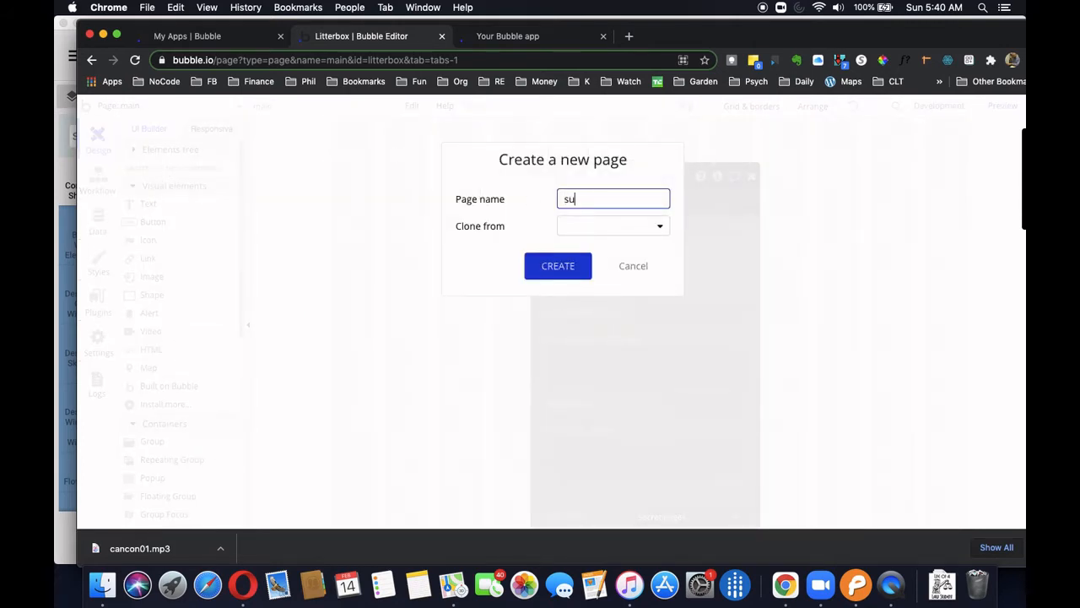
{"action": "type", "text": "ensitive"}
{"action": "left_click", "coordinate": [581, 265]}
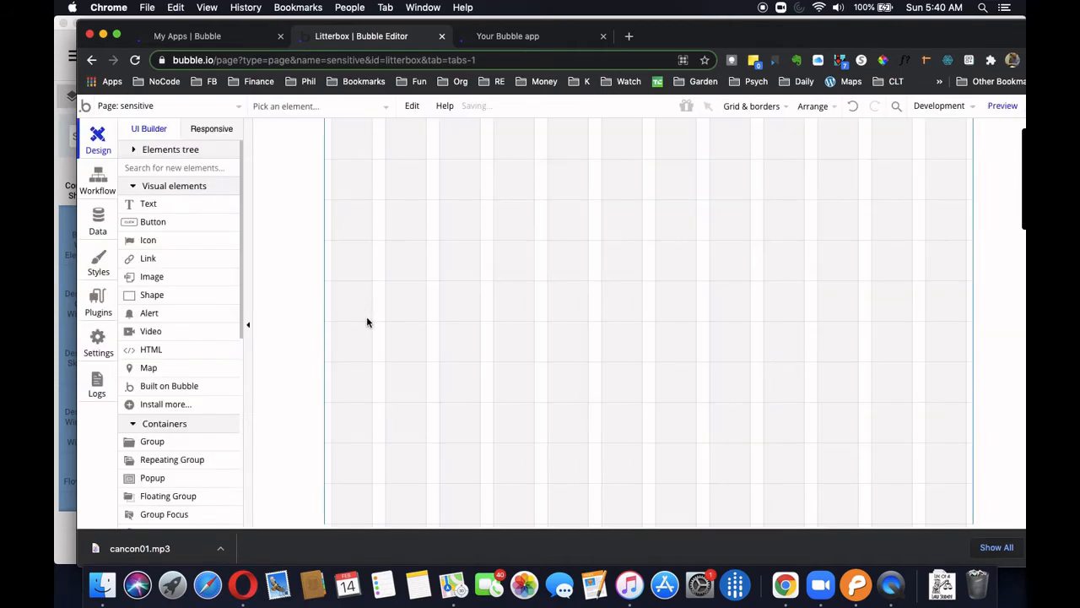
{"action": "left_click", "coordinate": [351, 305]}
{"action": "scroll", "coordinate": [654, 373], "scroll_direction": "down", "scroll_amount": 5}
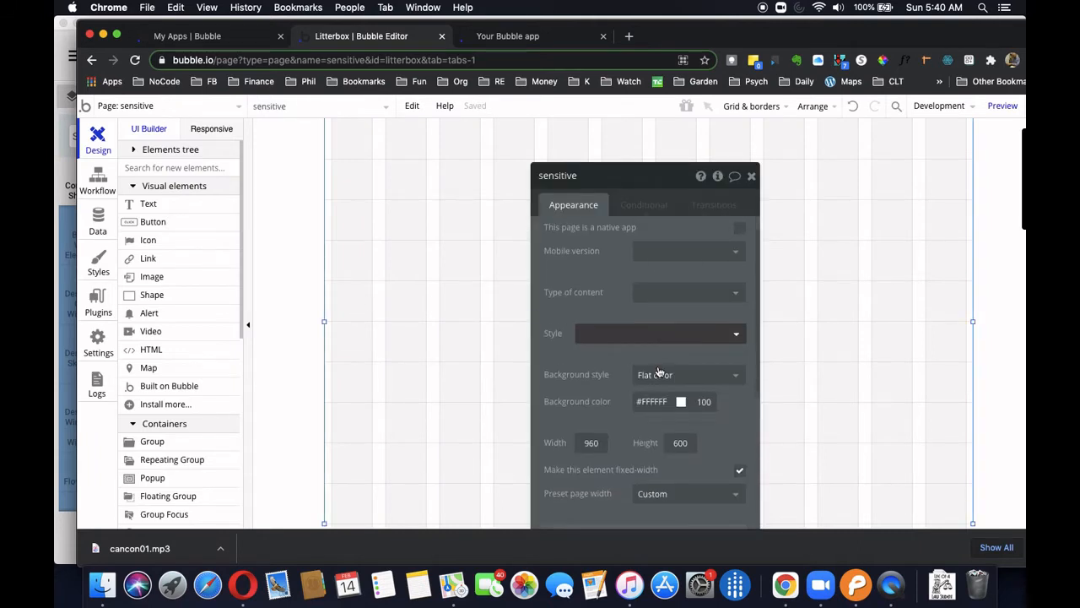
{"action": "left_click", "coordinate": [734, 516]}
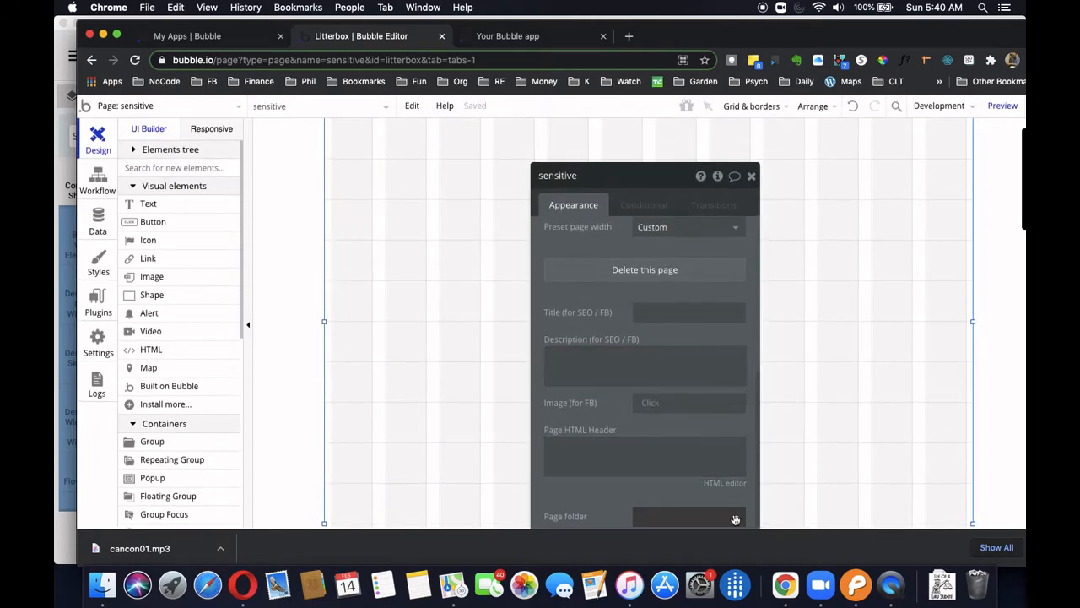
{"action": "left_click", "coordinate": [697, 495]}
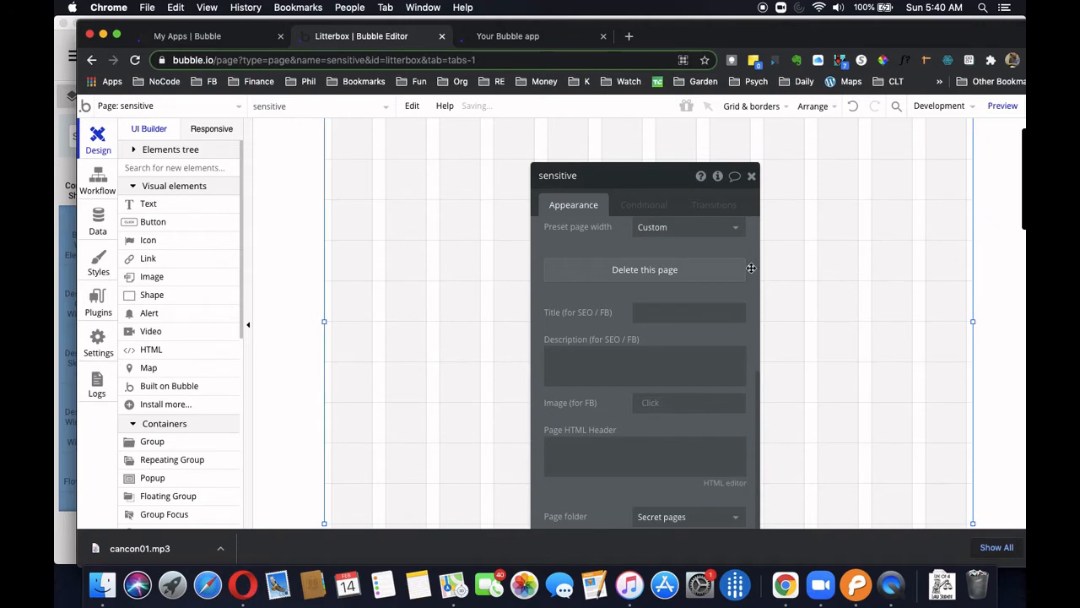
Create a new page named success and assign it to the Secret pages folder.
{"action": "left_click", "coordinate": [204, 107]}
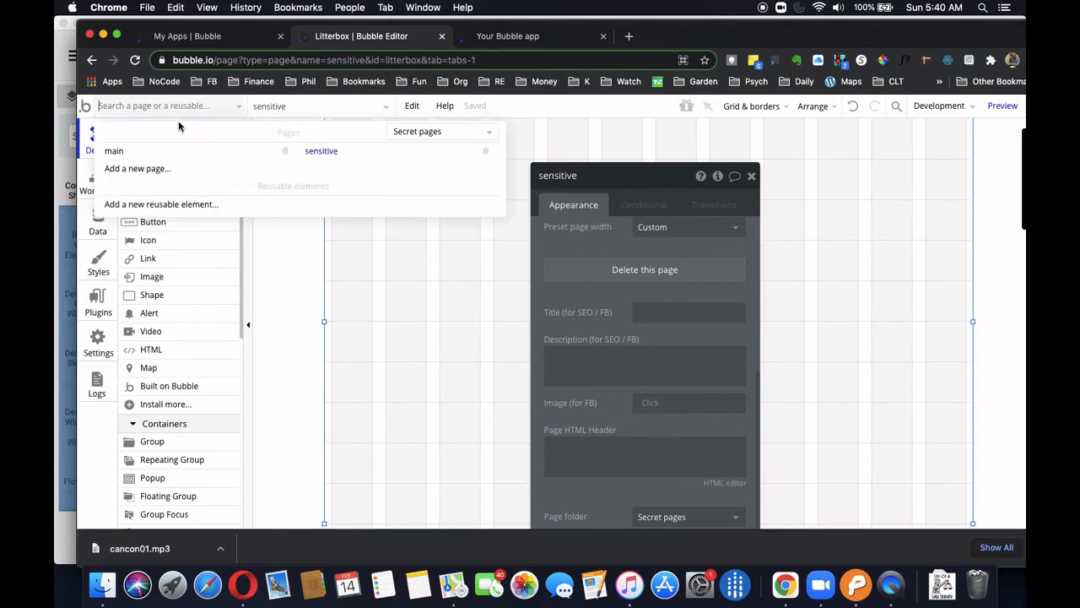
{"action": "left_click", "coordinate": [154, 169]}
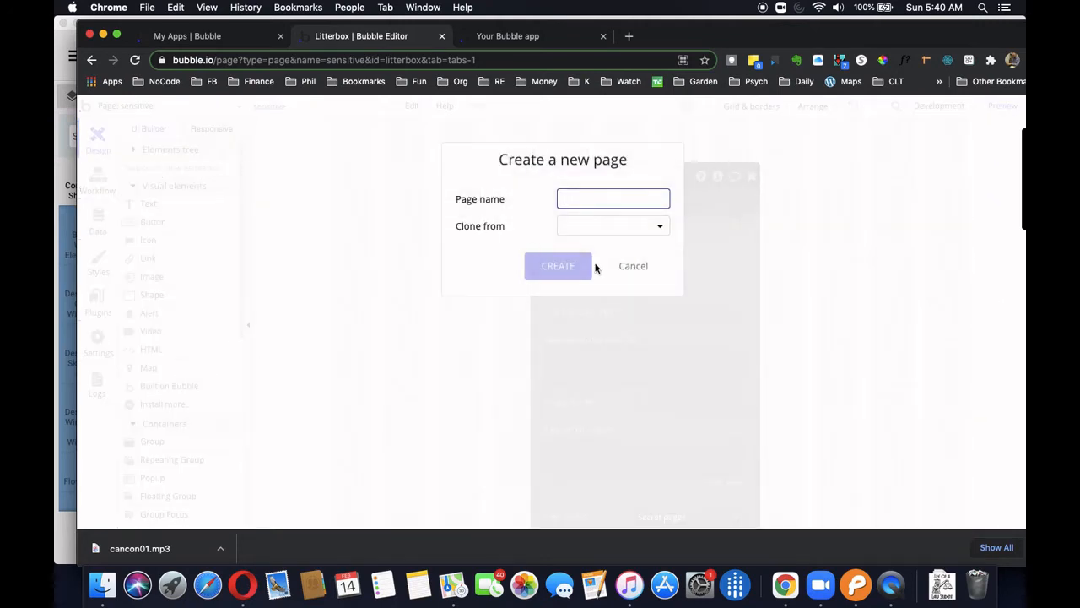
{"action": "type", "text": "success"}
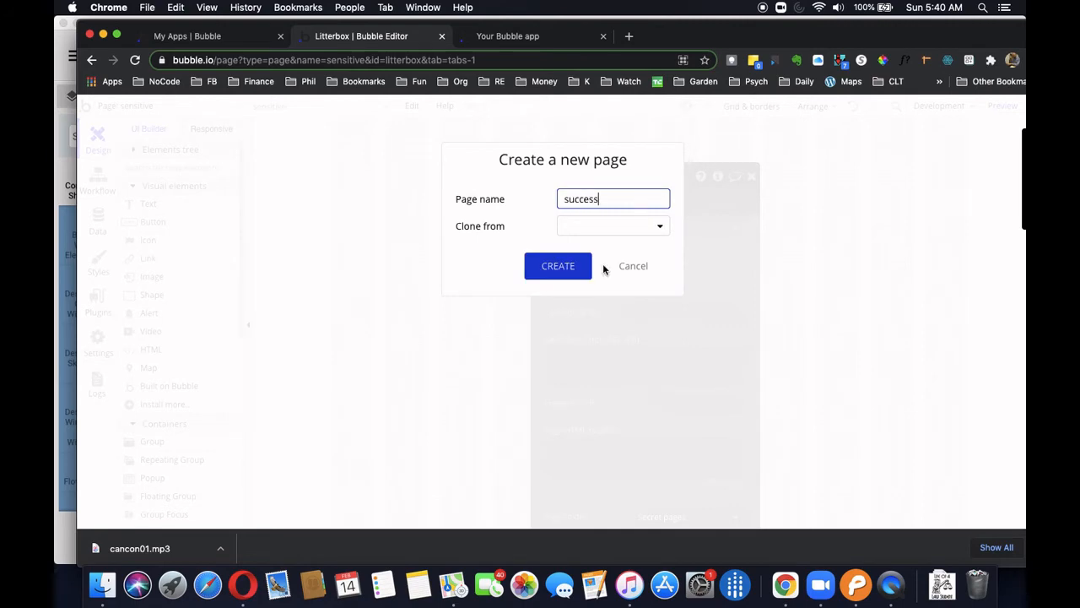
{"action": "left_click", "coordinate": [569, 267]}
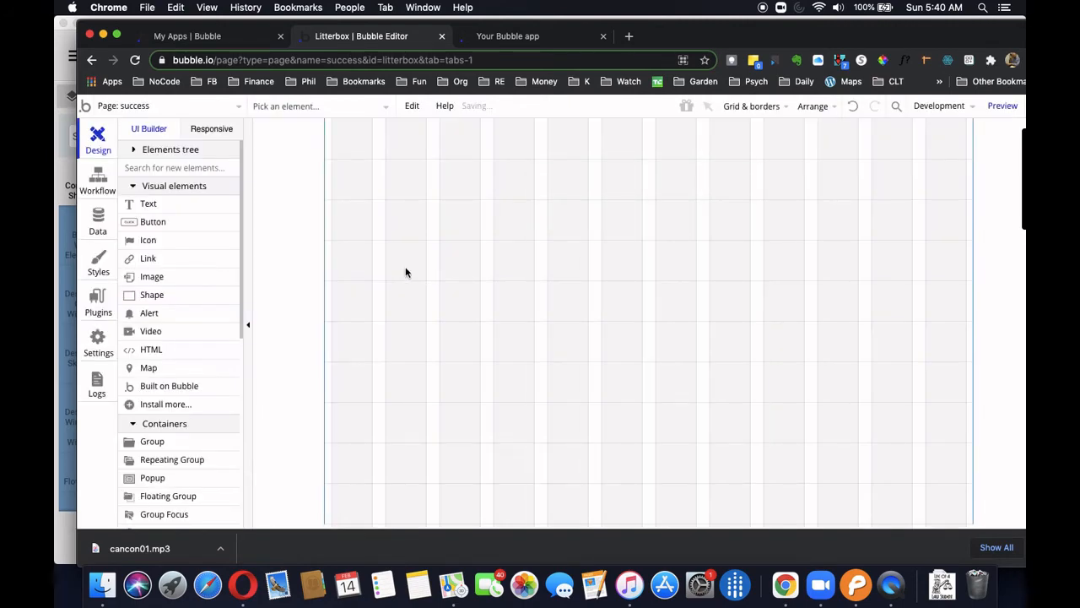
{"action": "left_click", "coordinate": [405, 271]}
{"action": "scroll", "coordinate": [631, 393], "scroll_direction": "down", "scroll_amount": 5}
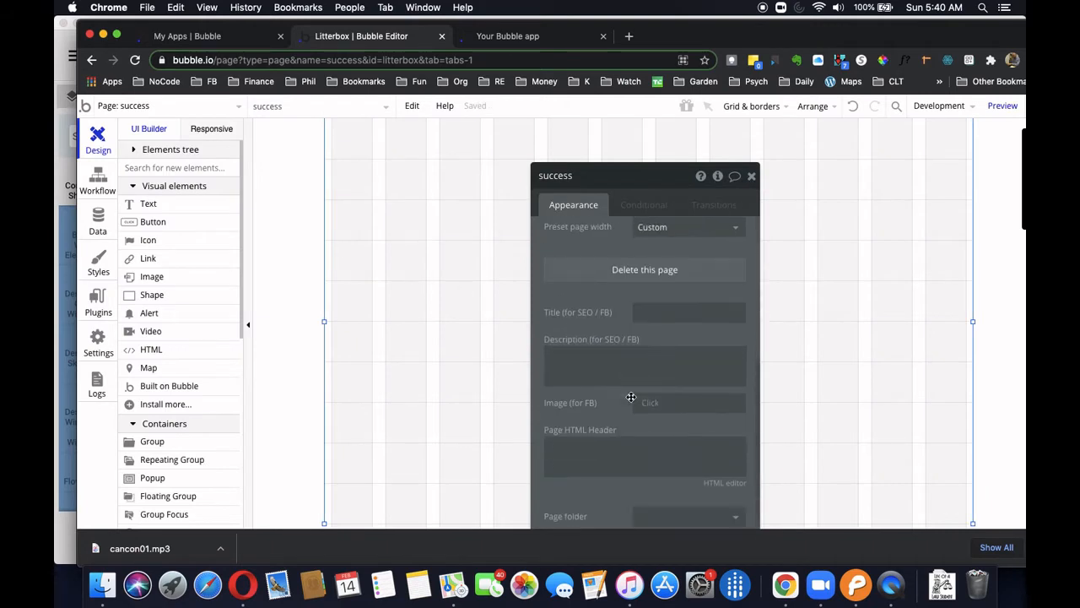
{"action": "left_click", "coordinate": [671, 518]}
{"action": "left_click", "coordinate": [666, 492]}
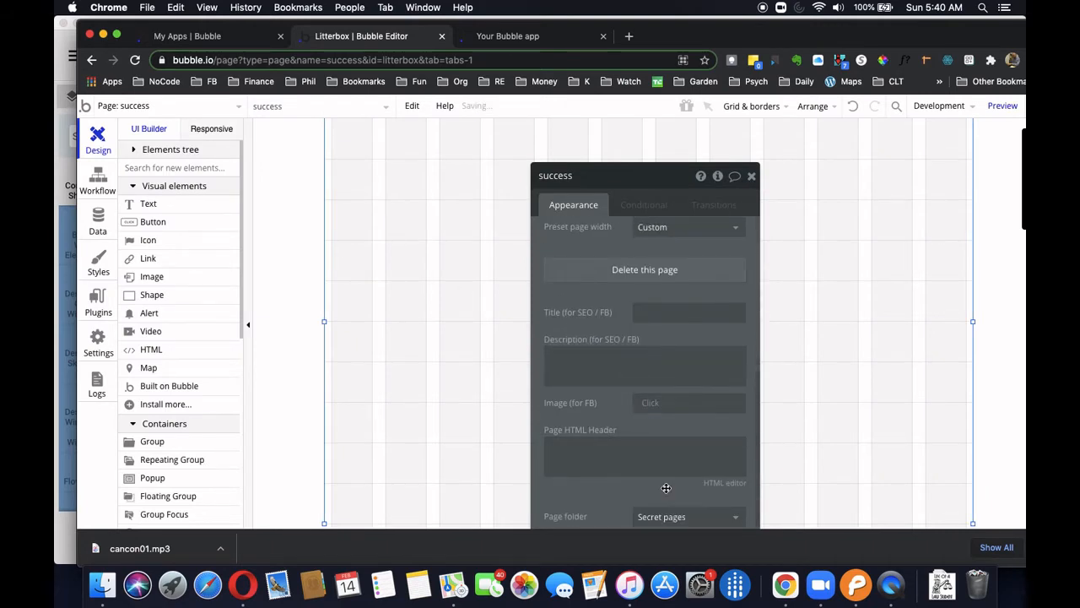
Create a new page named redirect and assign it to the Secret pages folder.
{"action": "left_click", "coordinate": [238, 108]}
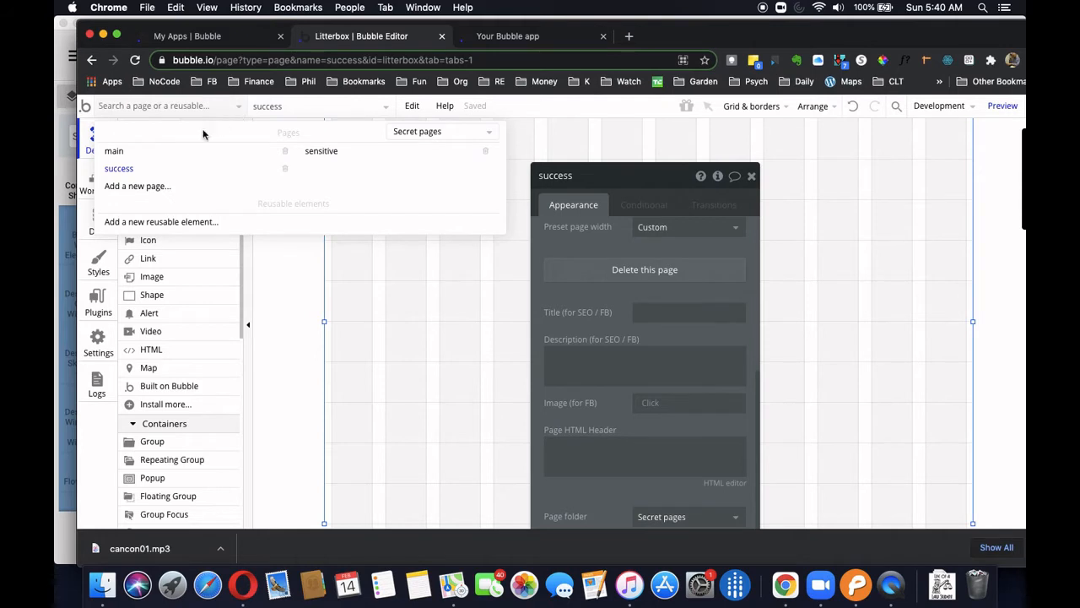
{"action": "left_click", "coordinate": [157, 187]}
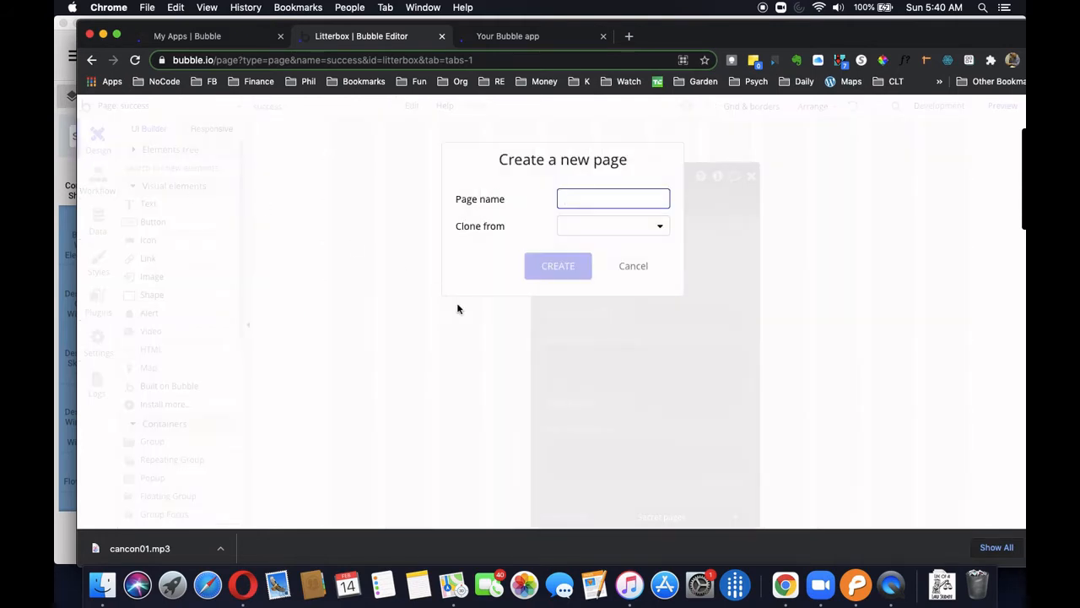
{"action": "type", "text": "redirect"}
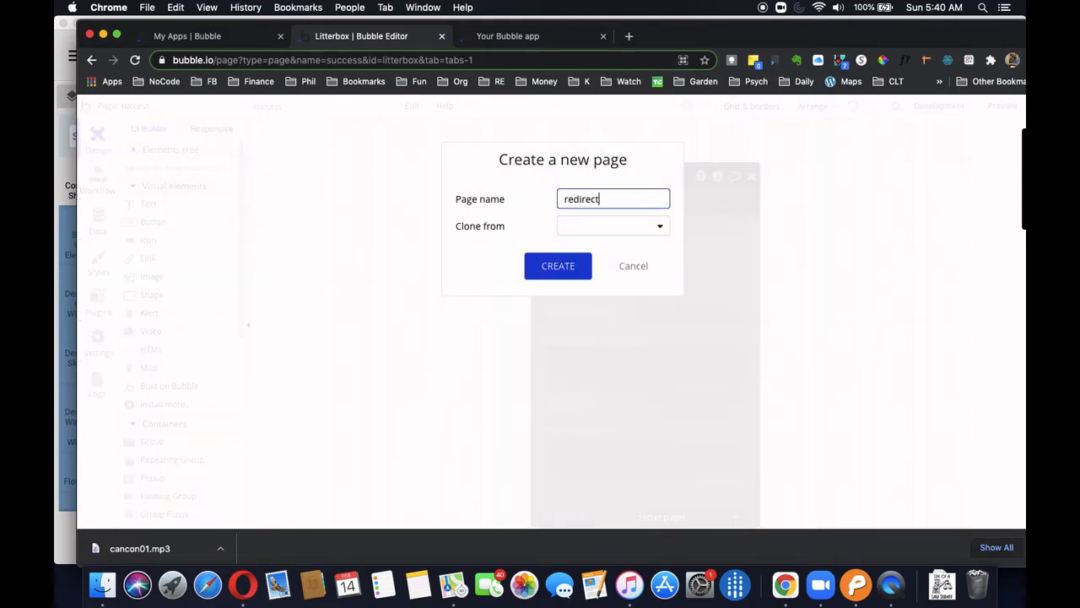
{"action": "left_click", "coordinate": [549, 270]}
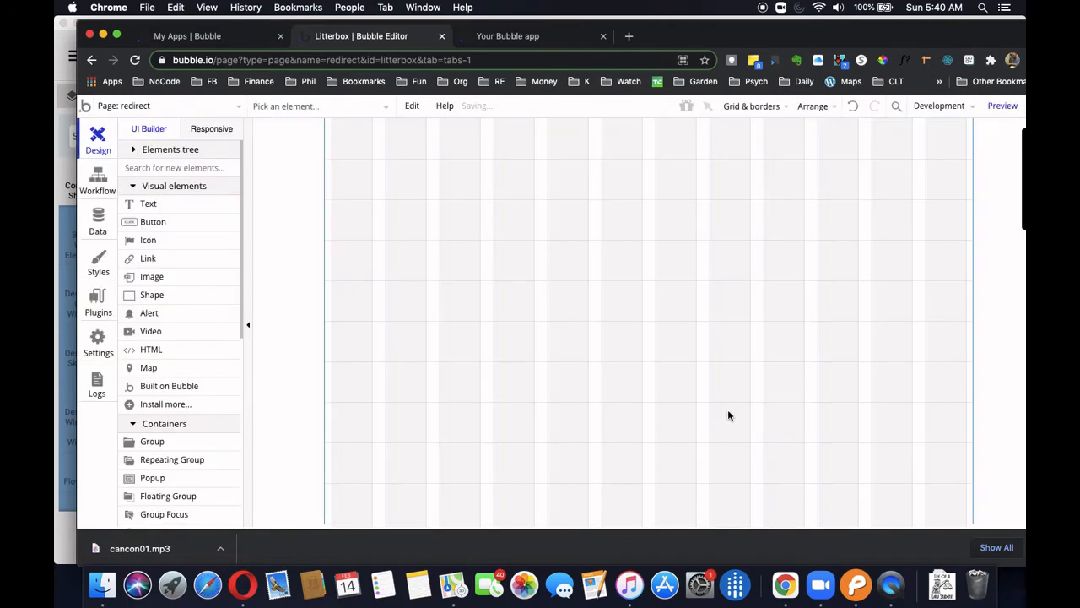
{"action": "left_click", "coordinate": [730, 413]}
{"action": "scroll", "coordinate": [578, 435], "scroll_direction": "down", "scroll_amount": 5}
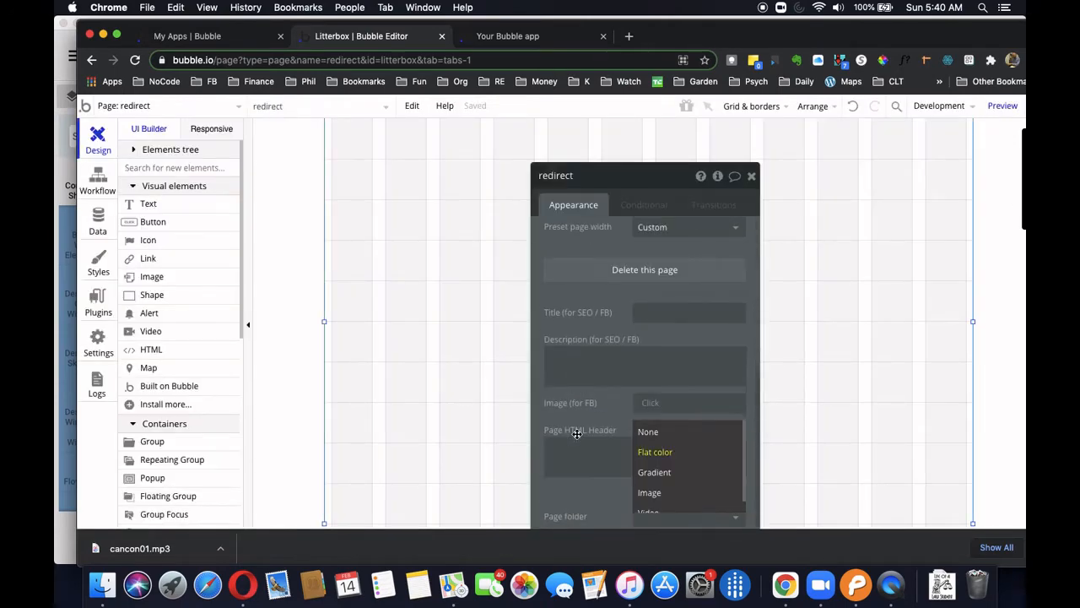
{"action": "left_click", "coordinate": [601, 507]}
{"action": "left_click", "coordinate": [654, 515]}
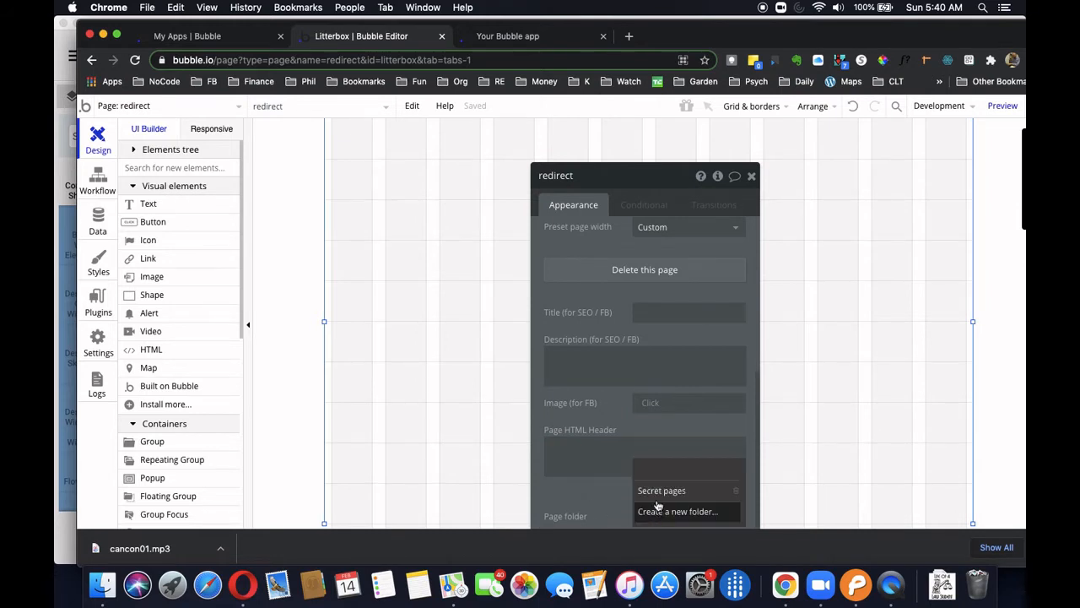
{"action": "left_click", "coordinate": [656, 493]}
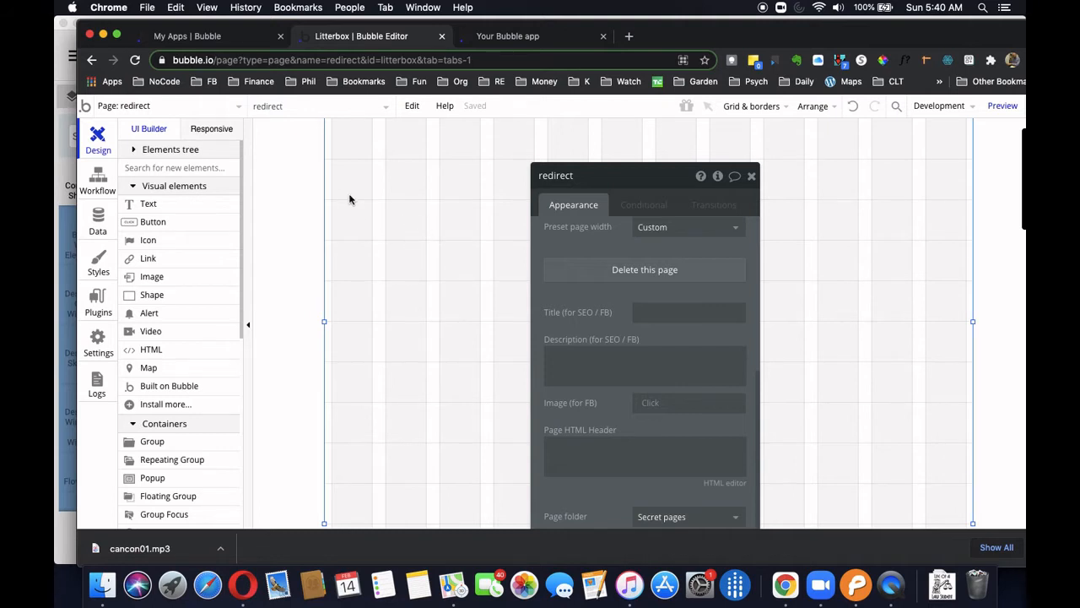
Open the sensitive page's properties and check which data types are available as its type of content.
{"action": "left_click", "coordinate": [238, 109]}
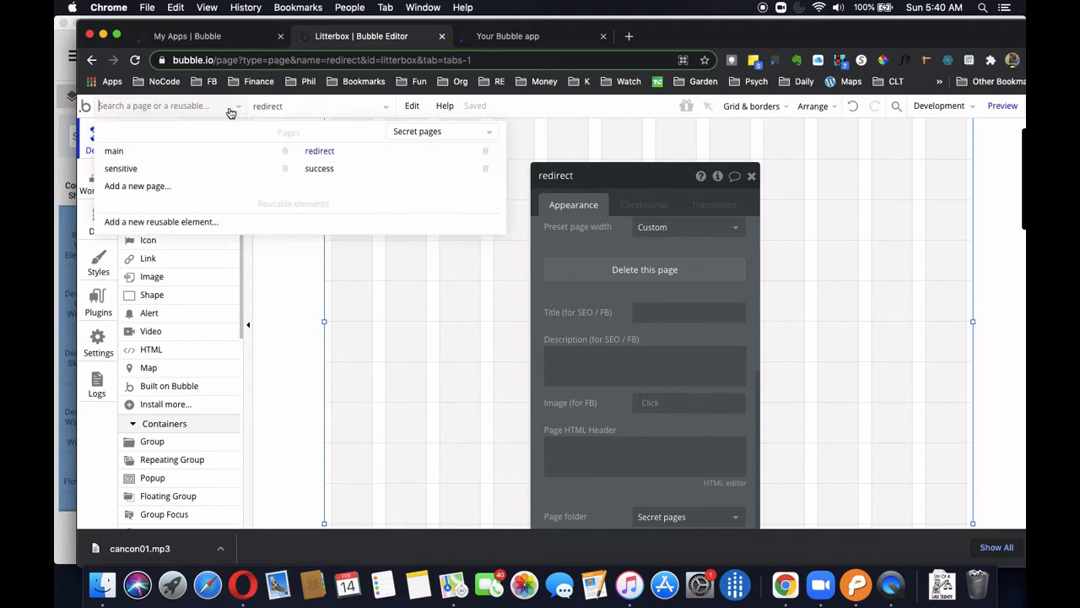
{"action": "left_click", "coordinate": [121, 169]}
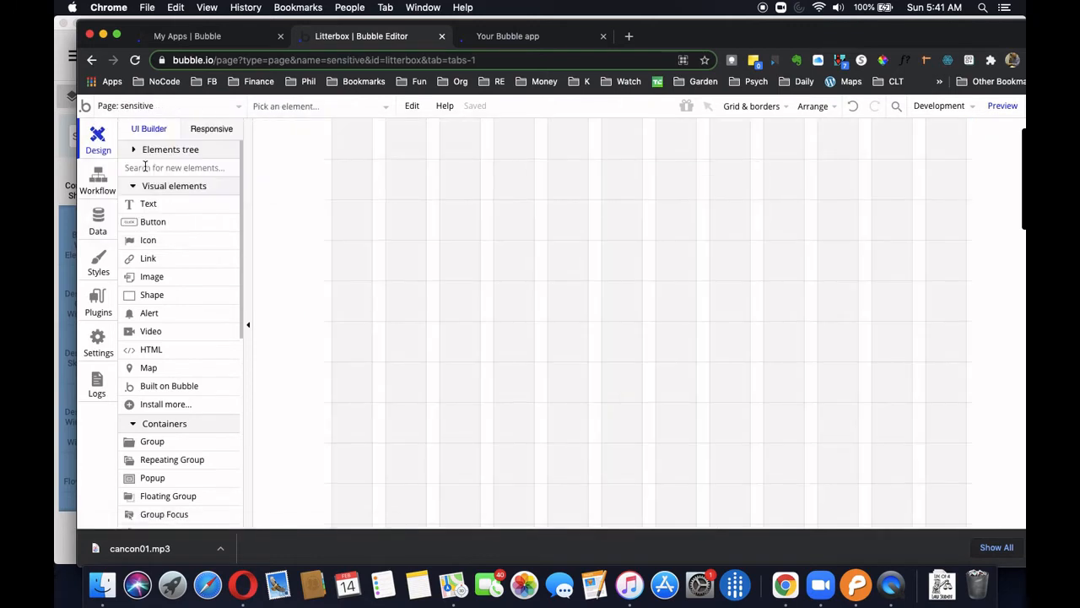
{"action": "double_click", "coordinate": [440, 212]}
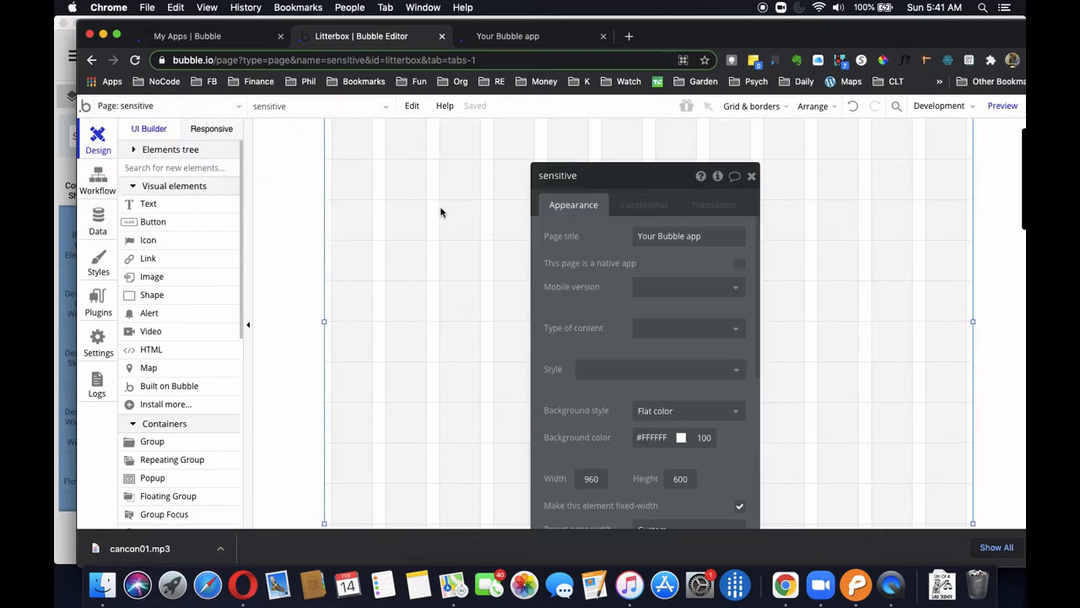
{"action": "left_click", "coordinate": [642, 332]}
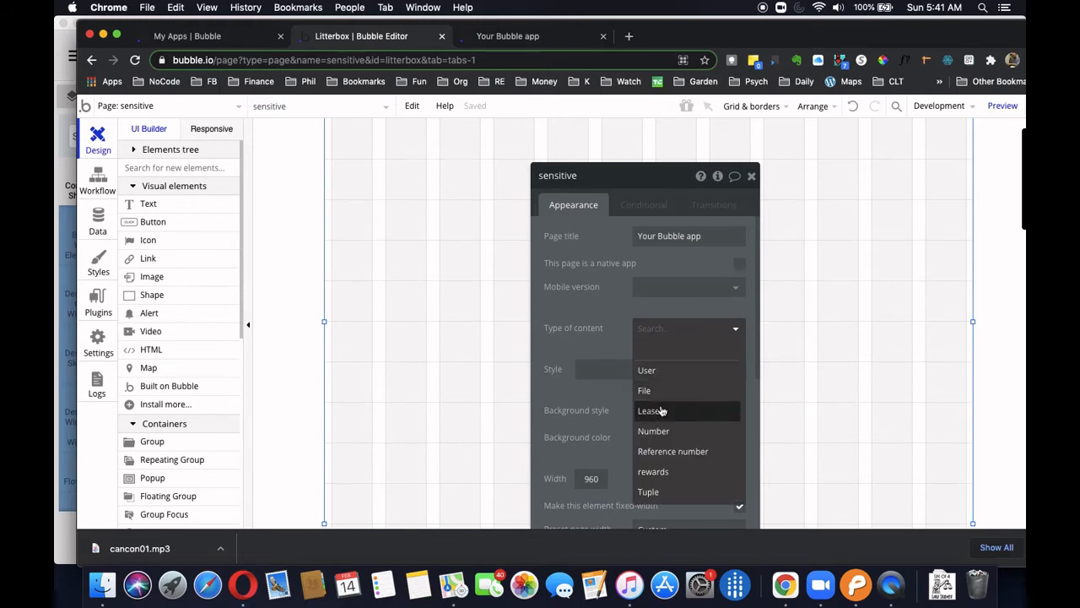
{"action": "left_click", "coordinate": [470, 378]}
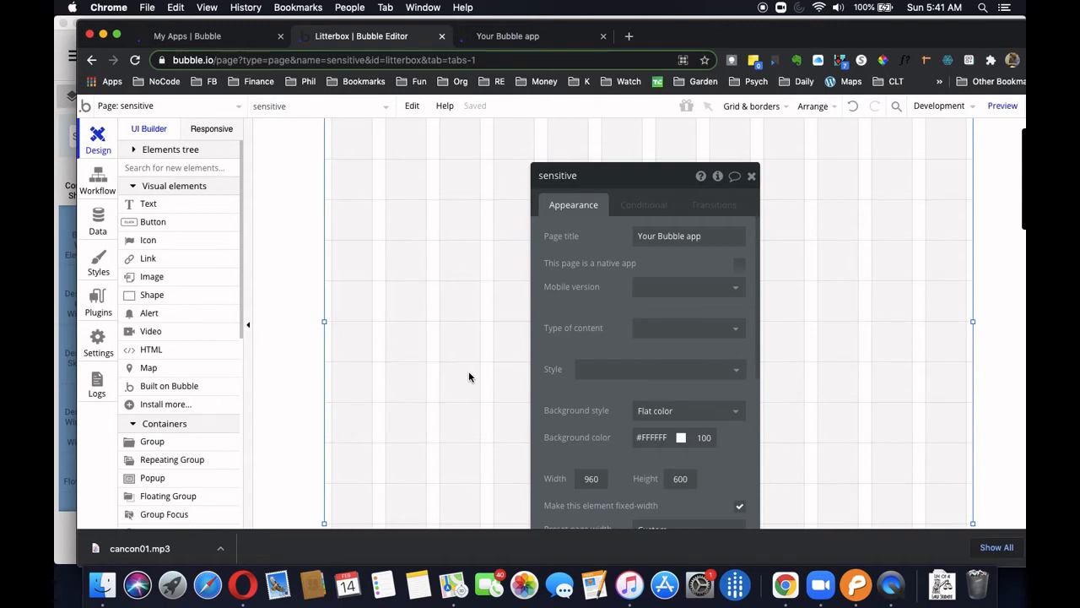
Create a new custom data type named protected.
{"action": "left_click", "coordinate": [98, 222]}
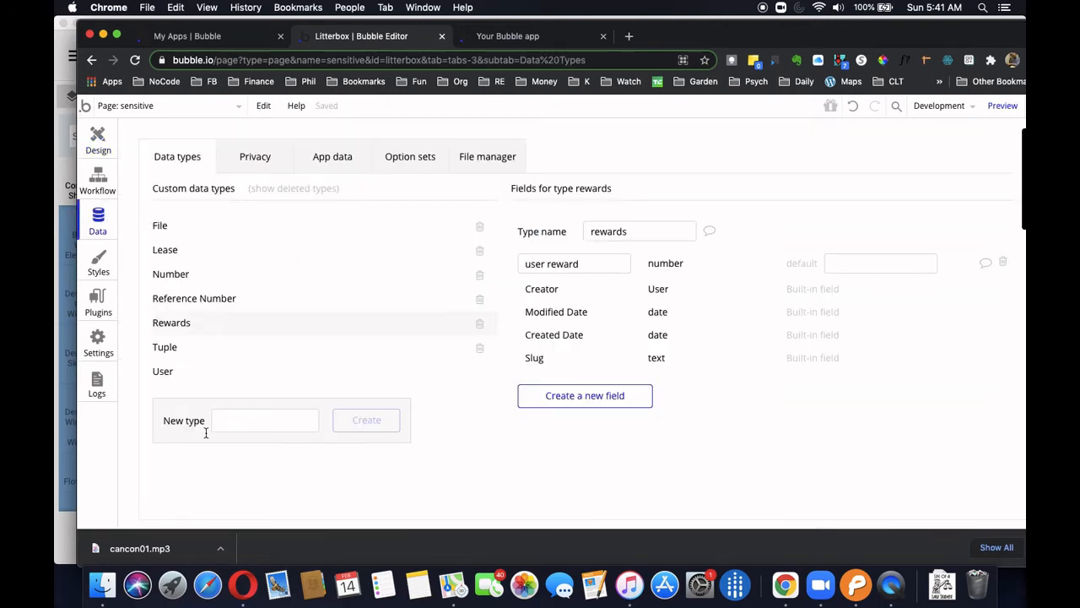
{"action": "left_click", "coordinate": [226, 427]}
{"action": "type", "text": "protected"}
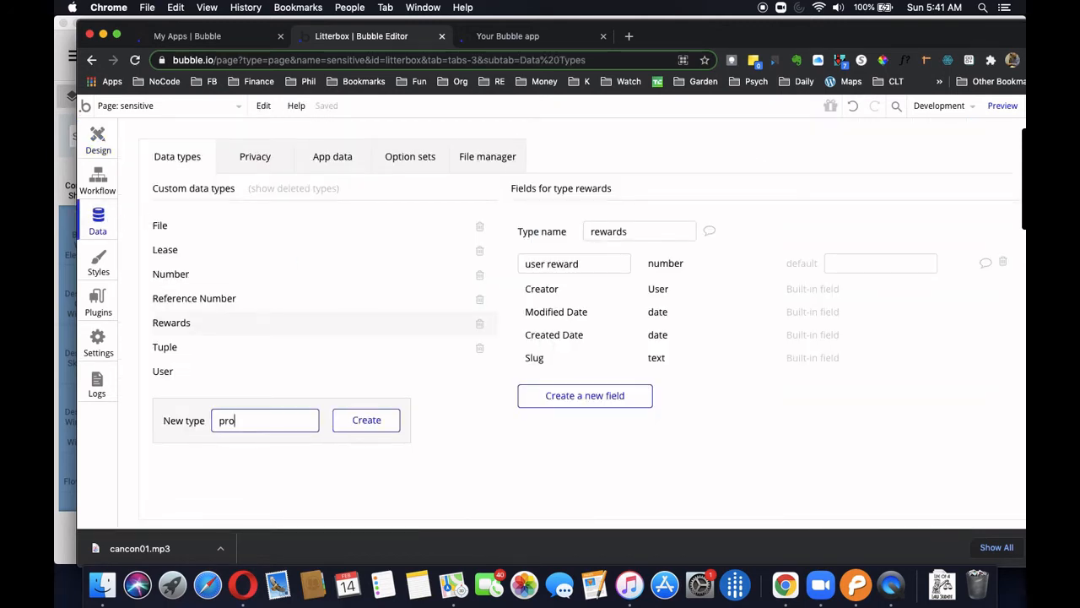
{"action": "left_click", "coordinate": [365, 420]}
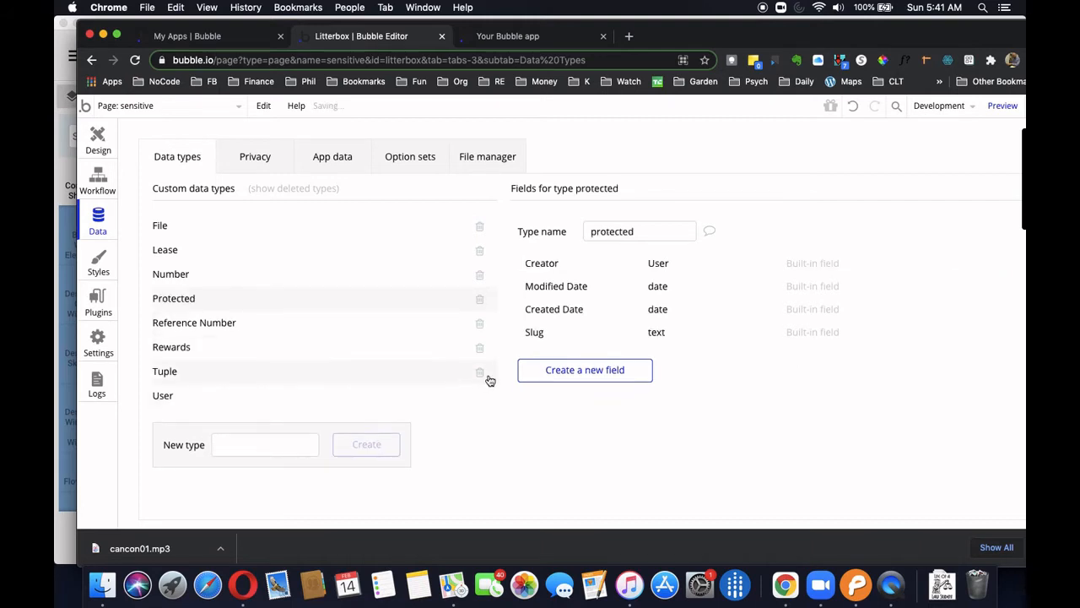
Add a text field named page to the protected data type.
{"action": "left_click", "coordinate": [552, 370]}
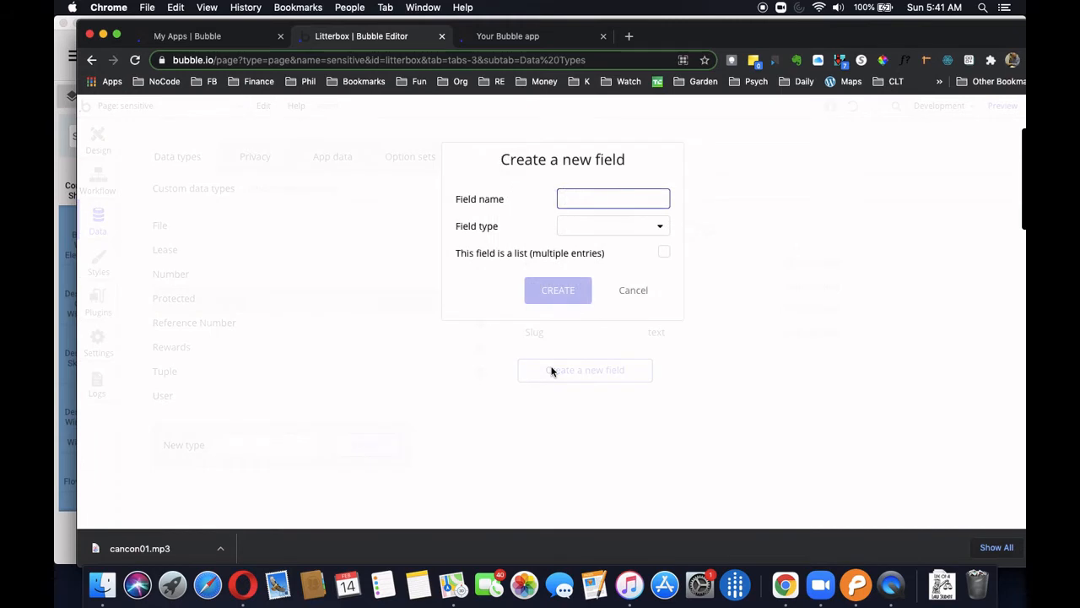
{"action": "type", "text": "page"}
{"action": "left_click", "coordinate": [579, 227]}
{"action": "left_click", "coordinate": [577, 248]}
{"action": "left_click", "coordinate": [562, 291]}
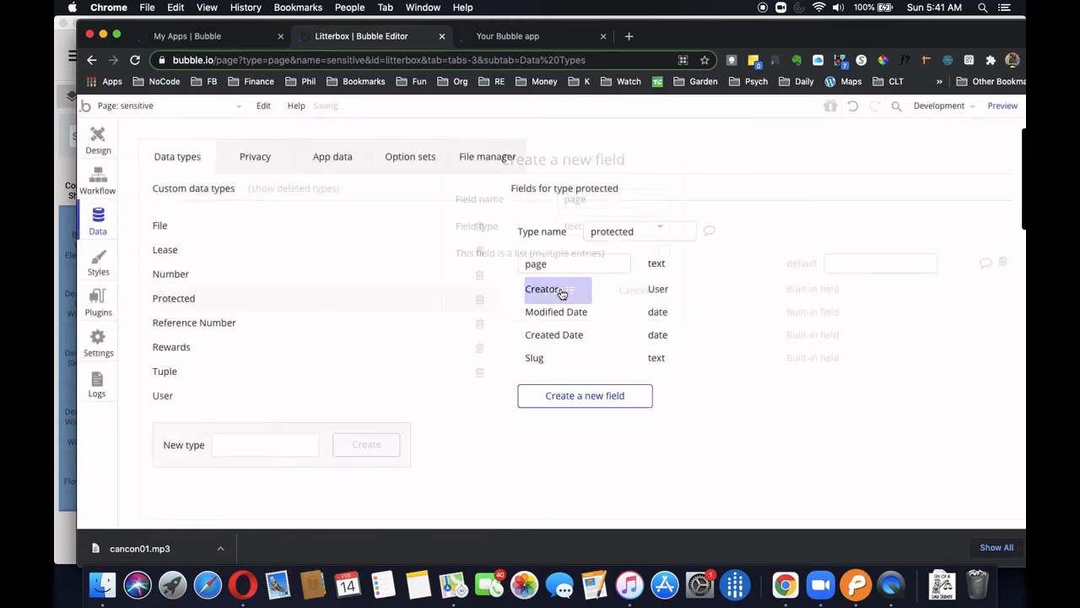
Add a text field named passkey to the protected data type.
{"action": "left_click", "coordinate": [558, 396]}
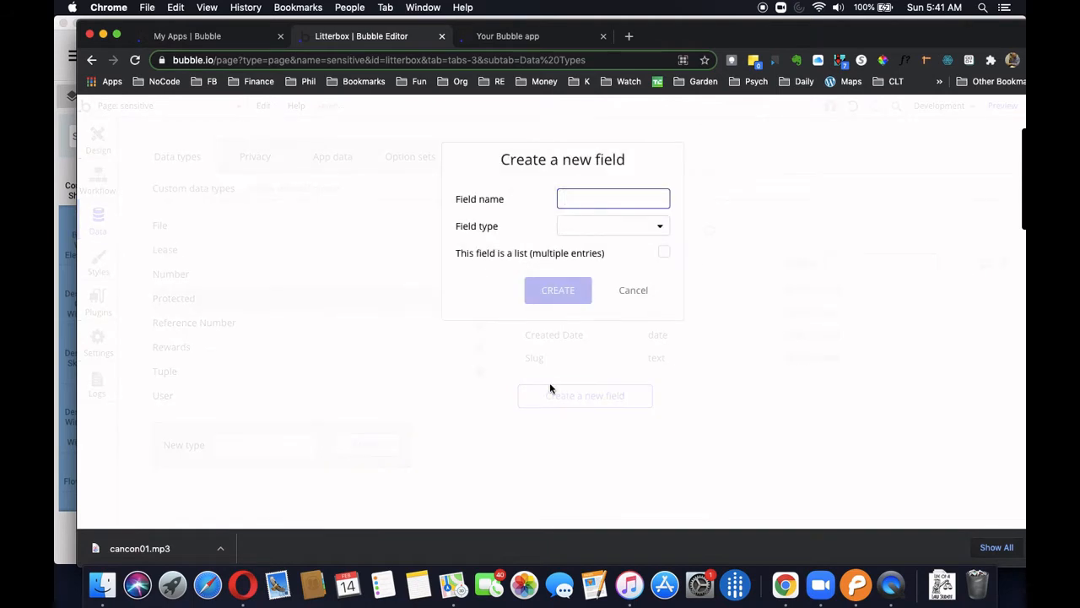
{"action": "type", "text": "passkey"}
{"action": "left_click", "coordinate": [596, 226]}
{"action": "left_click", "coordinate": [582, 244]}
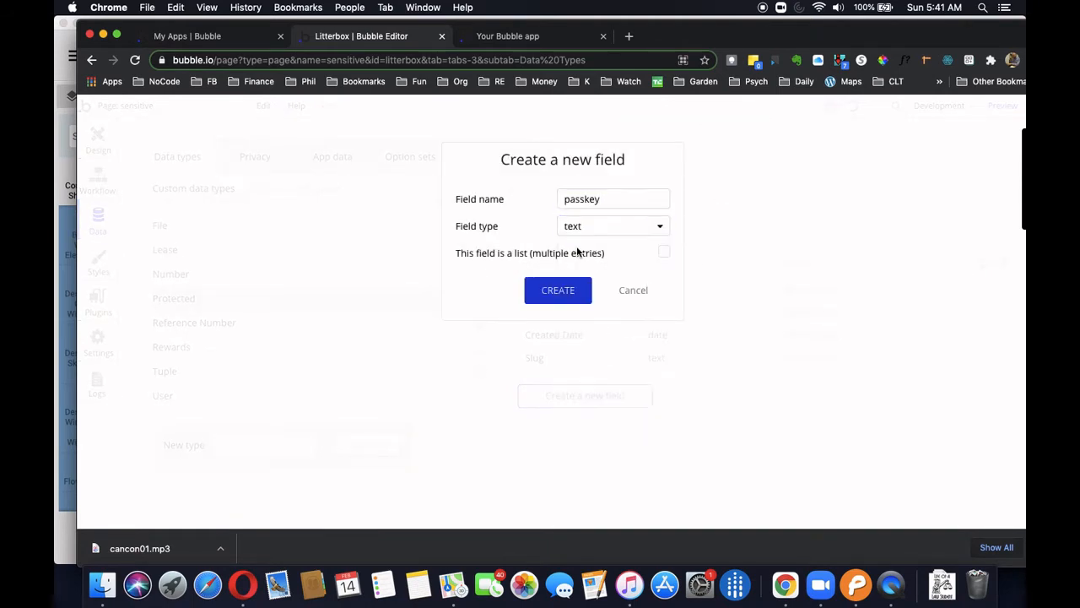
{"action": "left_click", "coordinate": [573, 291]}
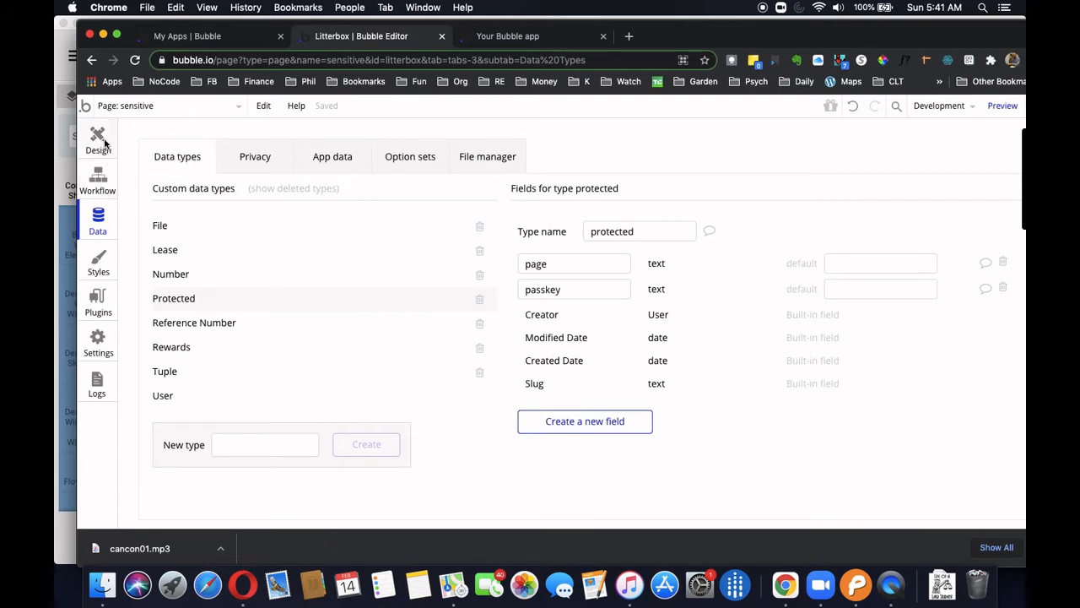
Set the sensitive page's type of content to protected and close its properties.
{"action": "left_click", "coordinate": [103, 143]}
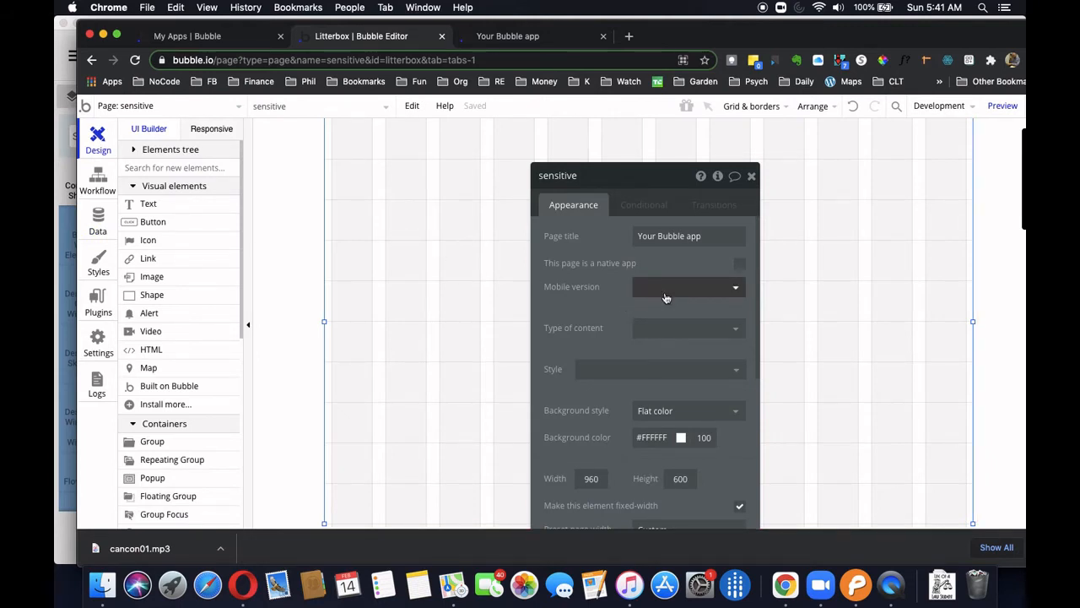
{"action": "left_click", "coordinate": [664, 328]}
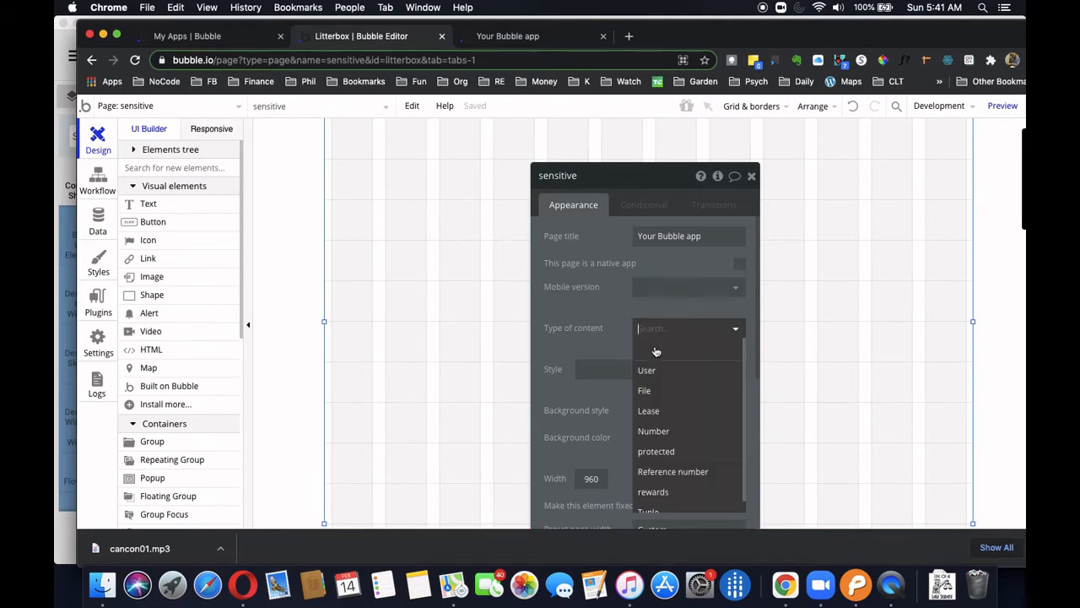
{"action": "left_click", "coordinate": [662, 452]}
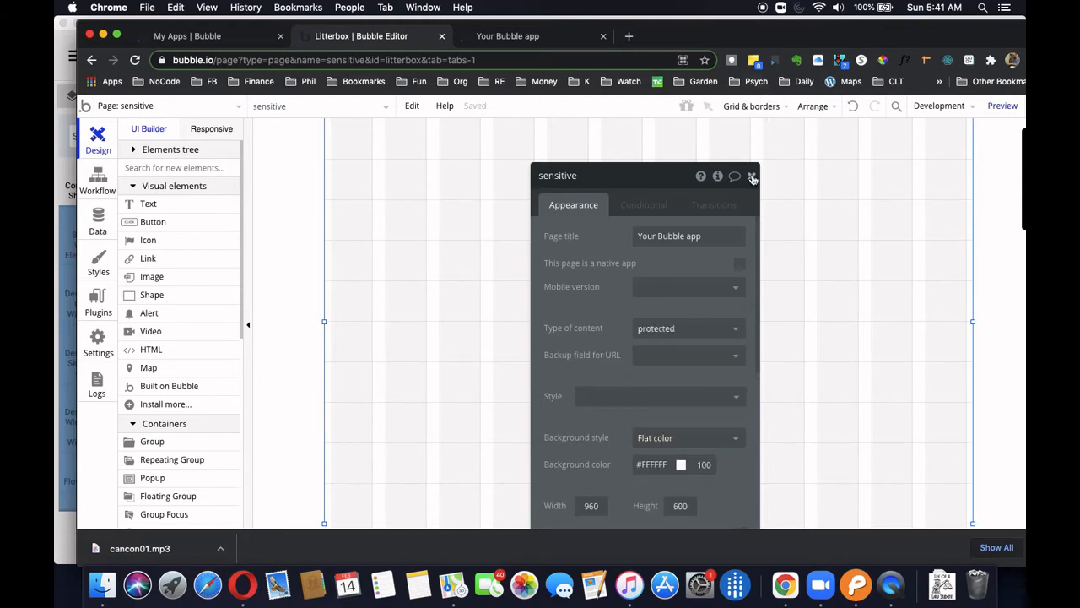
{"action": "left_click", "coordinate": [751, 176]}
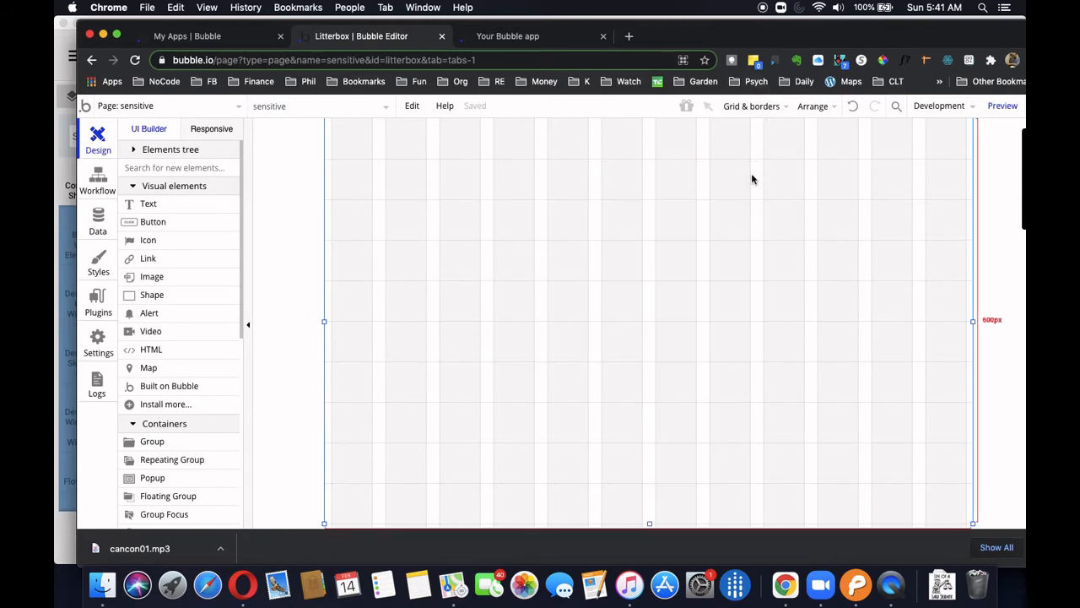
Create a custom state named "passkey detected?" of type yes / no on the sensitive page.
{"action": "double_click", "coordinate": [396, 198]}
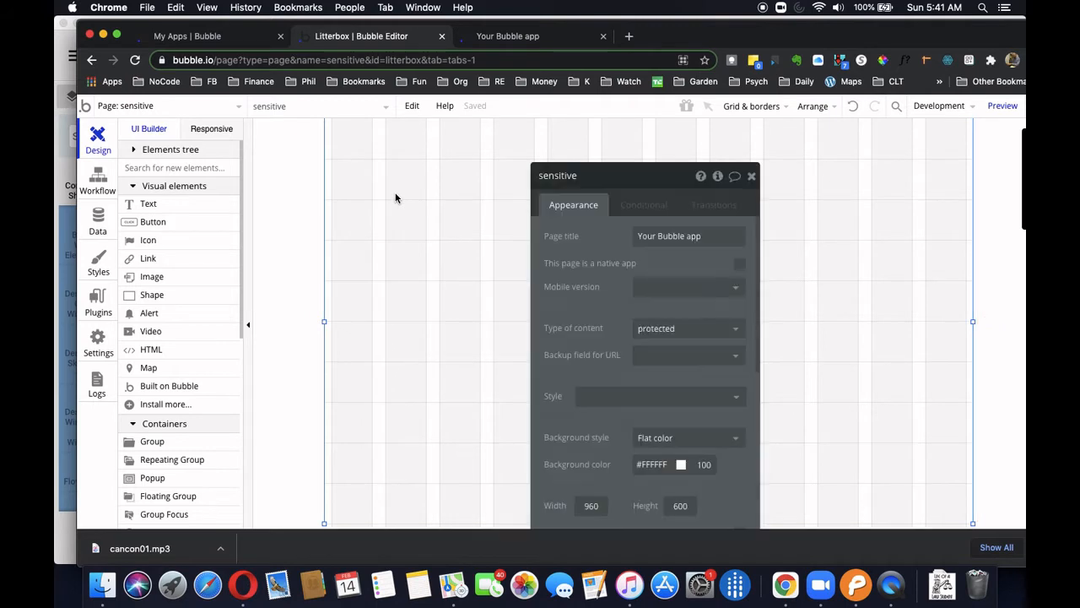
{"action": "left_click", "coordinate": [718, 176]}
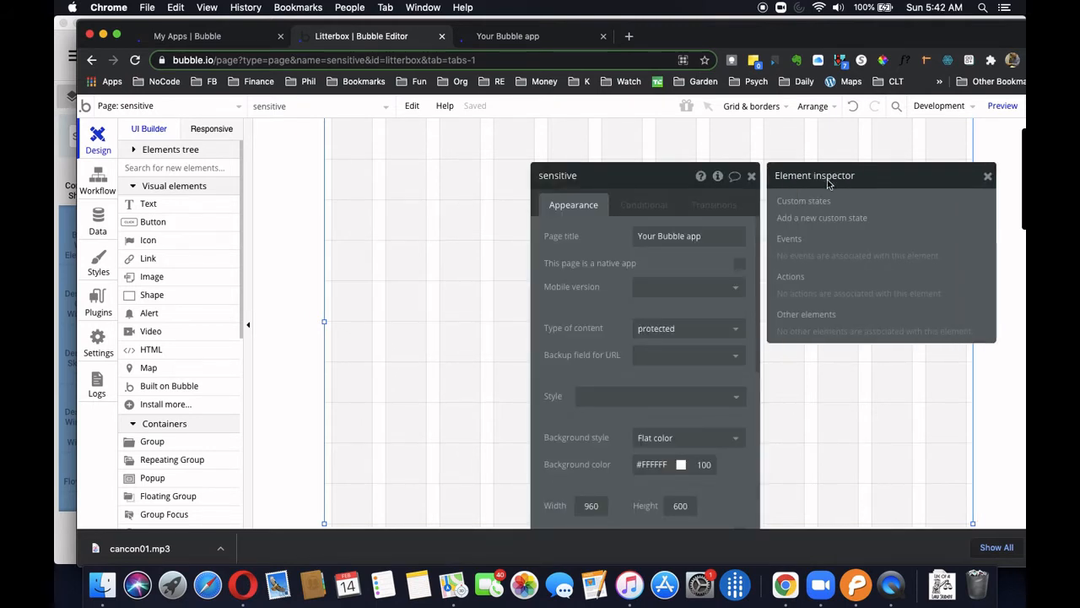
{"action": "left_click", "coordinate": [831, 217]}
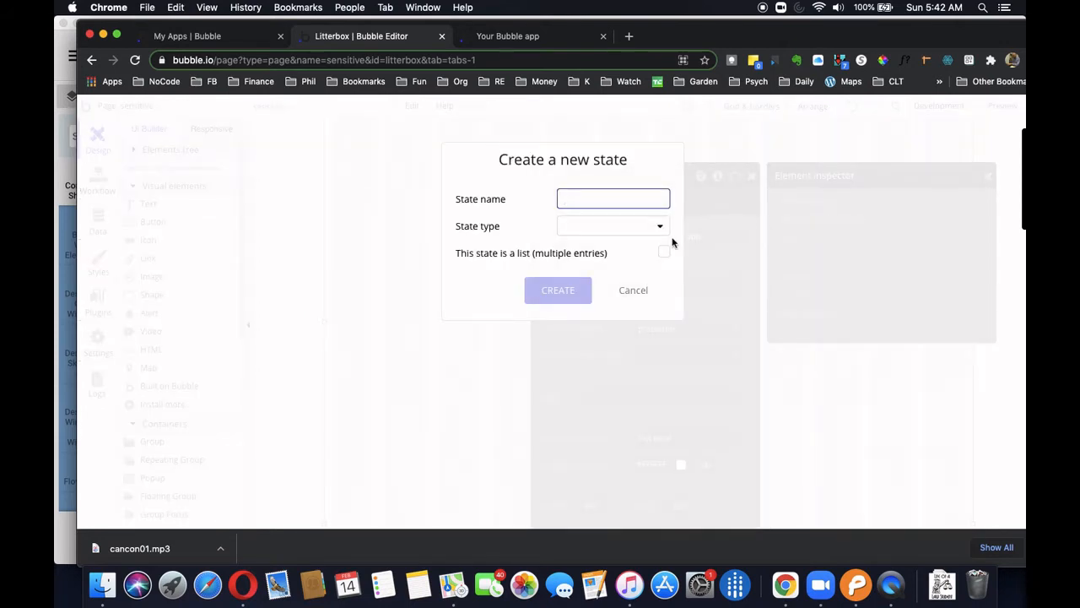
{"action": "type", "text": "passkey detected?"}
{"action": "left_click", "coordinate": [642, 230]}
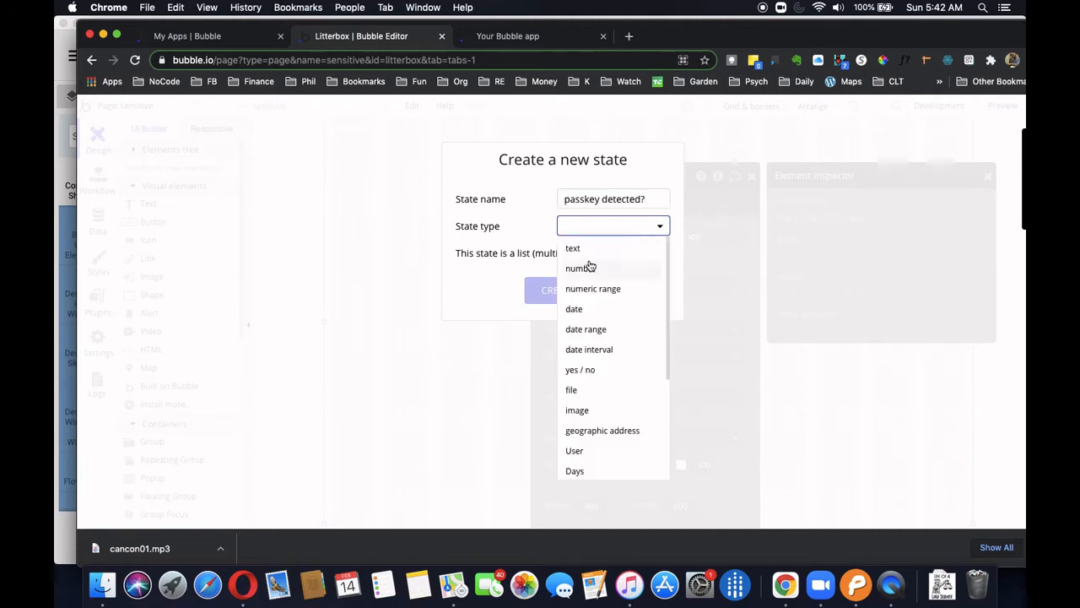
{"action": "left_click", "coordinate": [588, 372]}
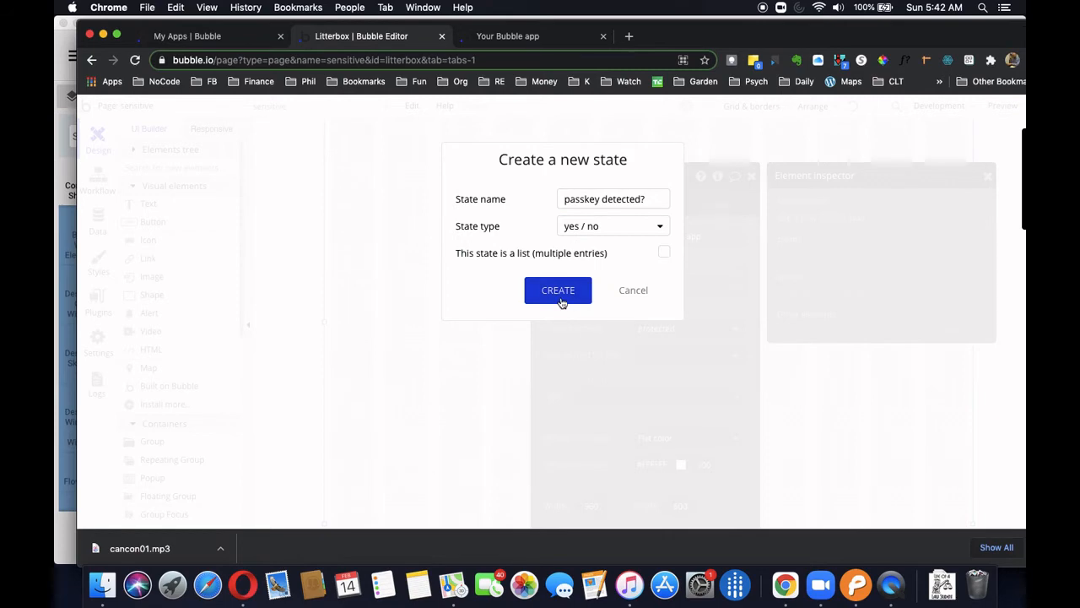
{"action": "left_click", "coordinate": [561, 296]}
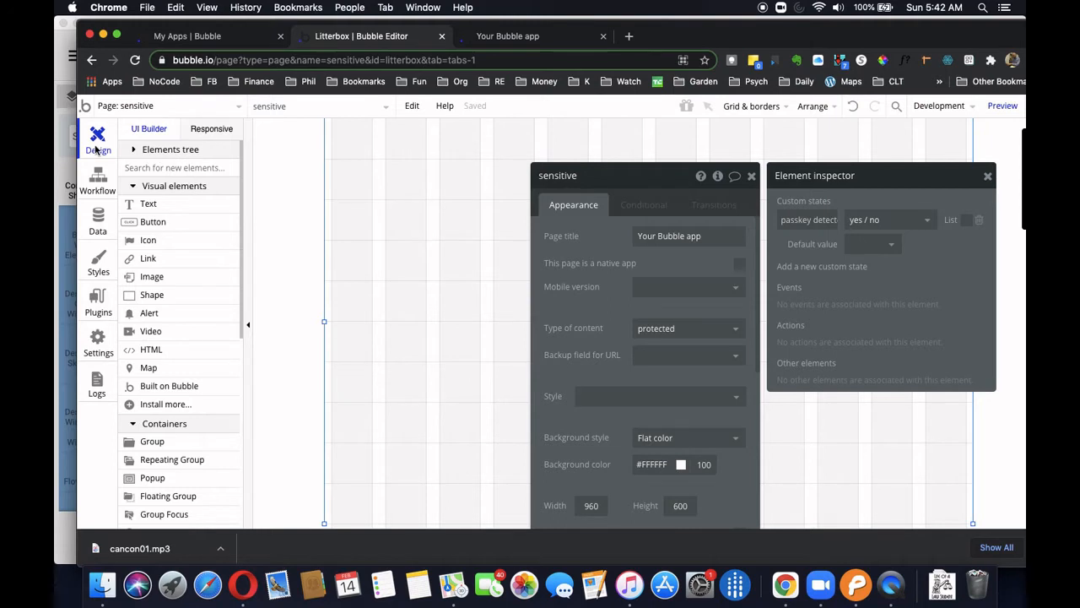
On the main page, place an icon about 188 by 68 px and make it a right-pointing arrow.
{"action": "left_click", "coordinate": [127, 106]}
{"action": "left_click", "coordinate": [127, 151]}
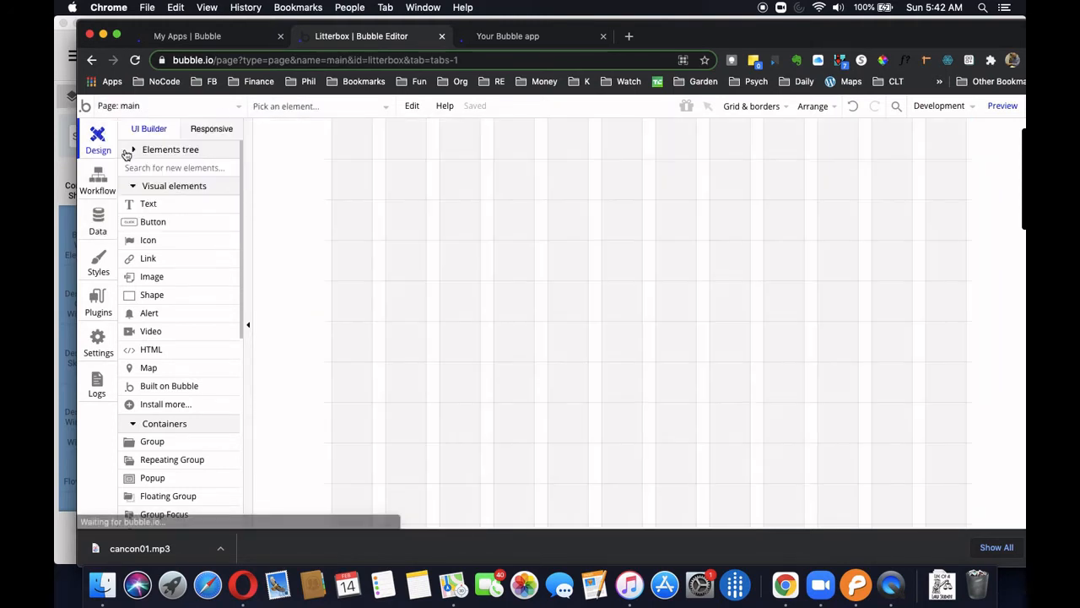
{"action": "left_click", "coordinate": [158, 243]}
{"action": "left_click_drag", "start_coordinate": [551, 198], "coordinate": [678, 246]}
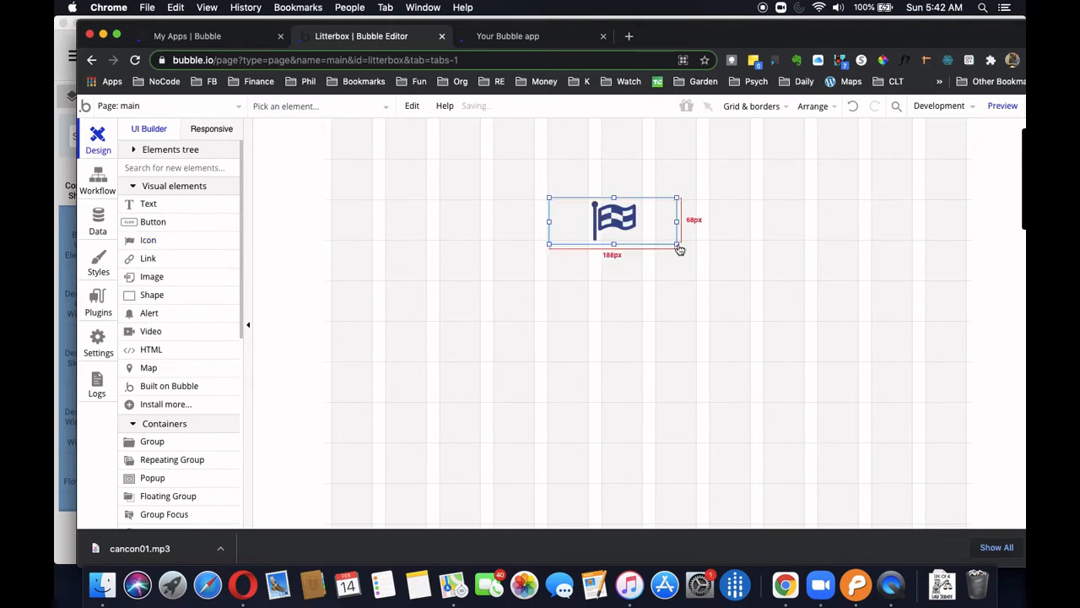
{"action": "left_click", "coordinate": [806, 235]}
{"action": "type", "text": "arrow"}
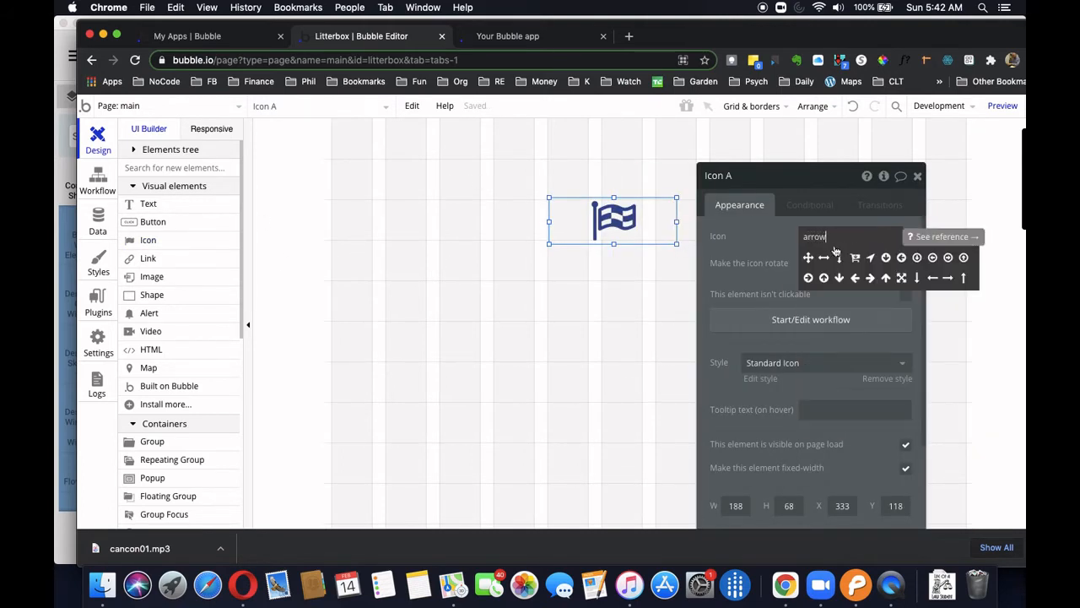
{"action": "left_click", "coordinate": [869, 277]}
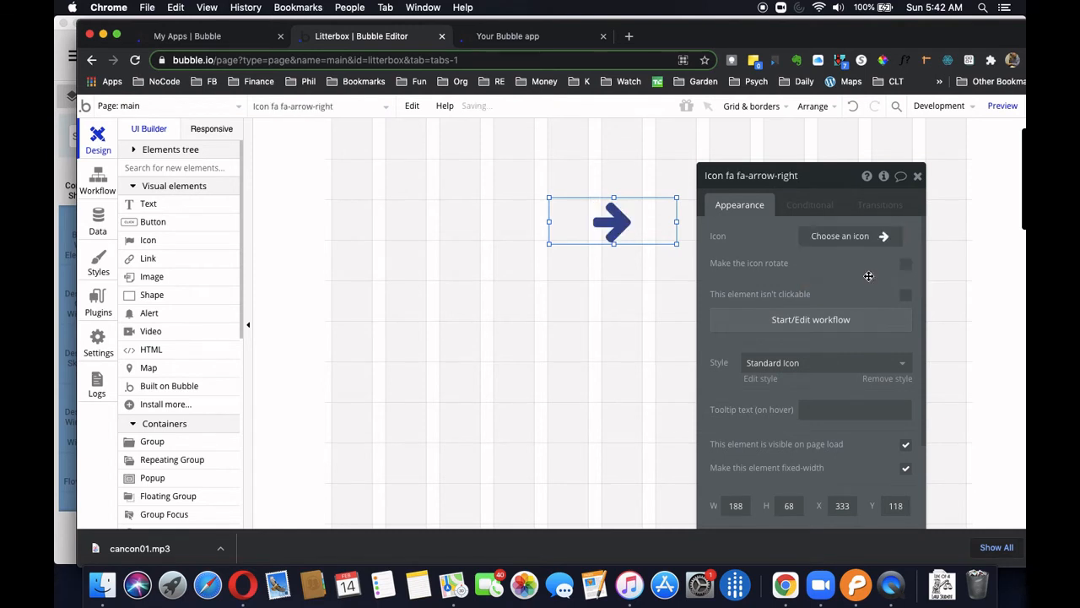
{"action": "left_click", "coordinate": [917, 176]}
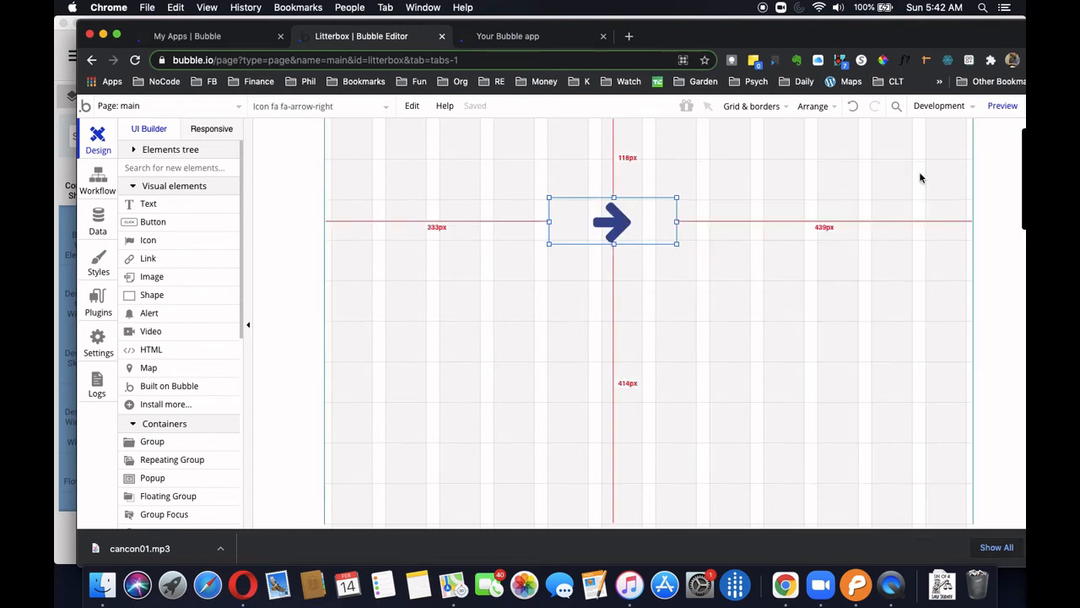
Start a workflow for the arrow icon with a Create a new thing action of type protected.
{"action": "double_click", "coordinate": [627, 223]}
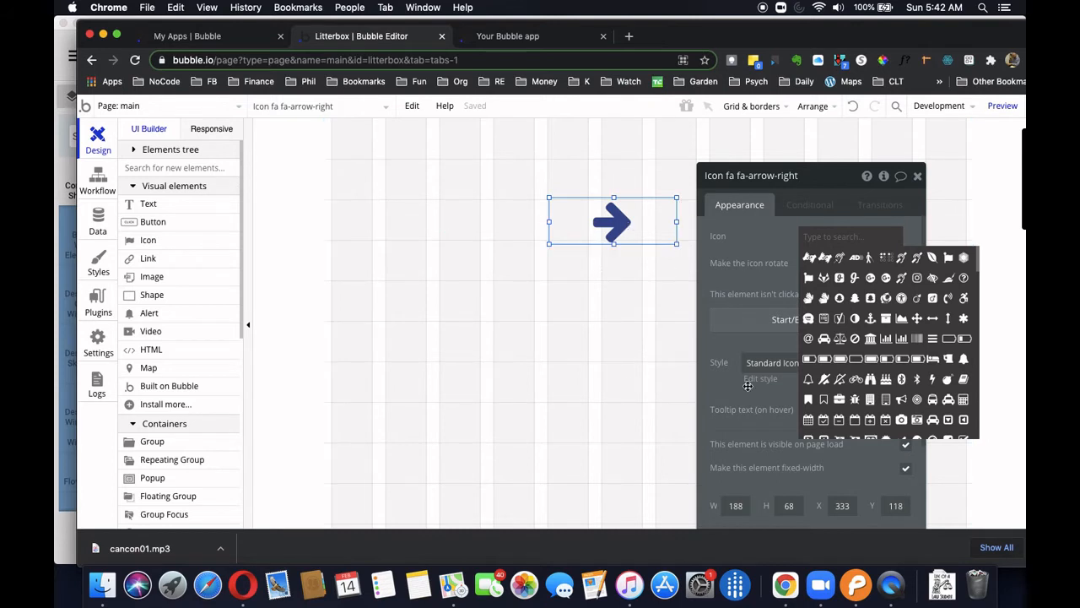
{"action": "left_click", "coordinate": [756, 319]}
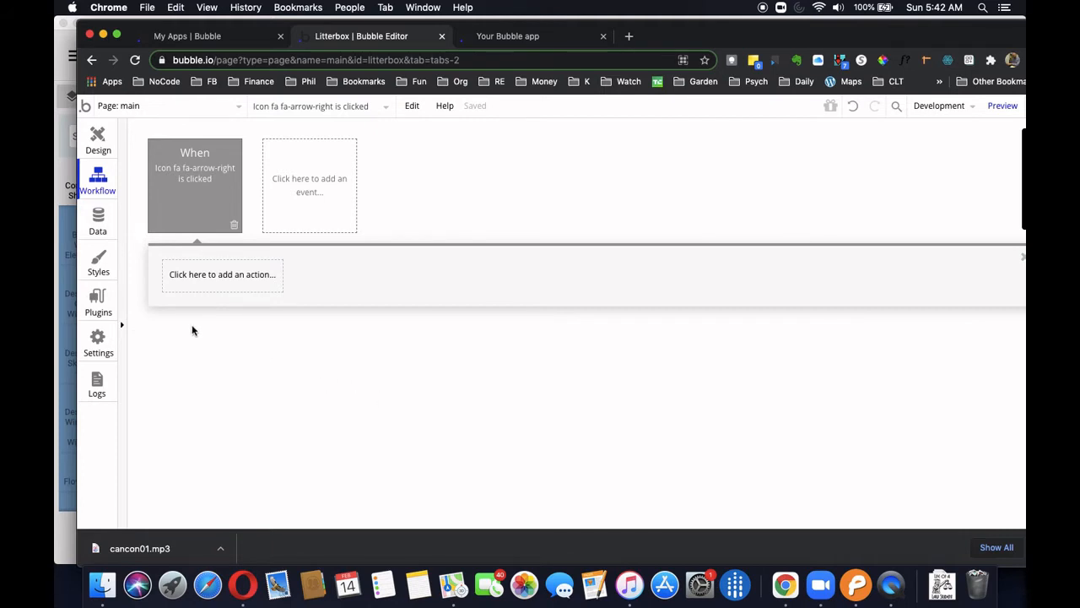
{"action": "left_click", "coordinate": [204, 285]}
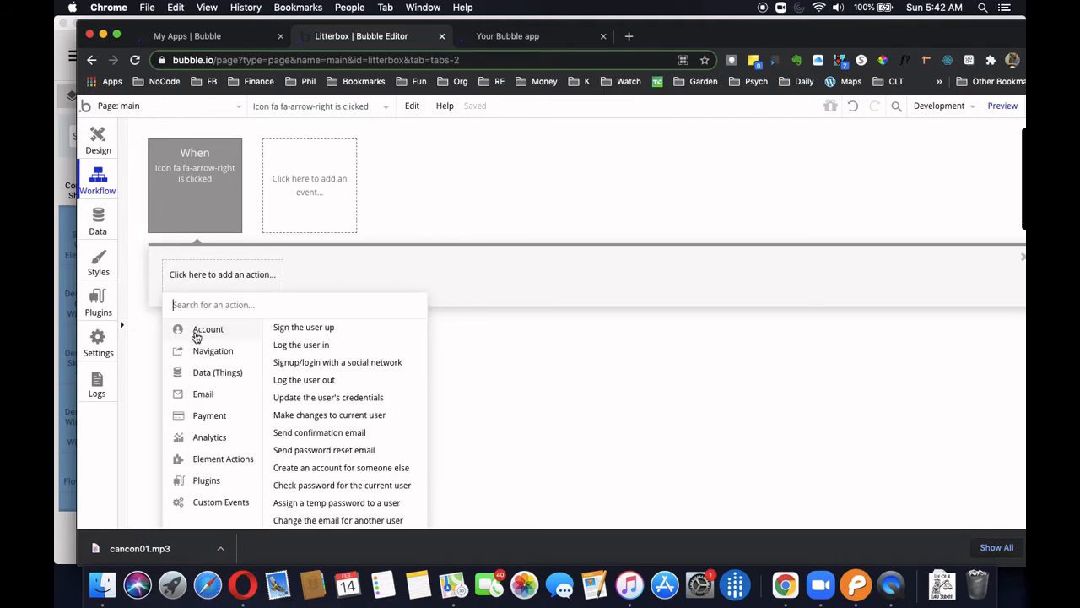
{"action": "mouse_move", "coordinate": [199, 373]}
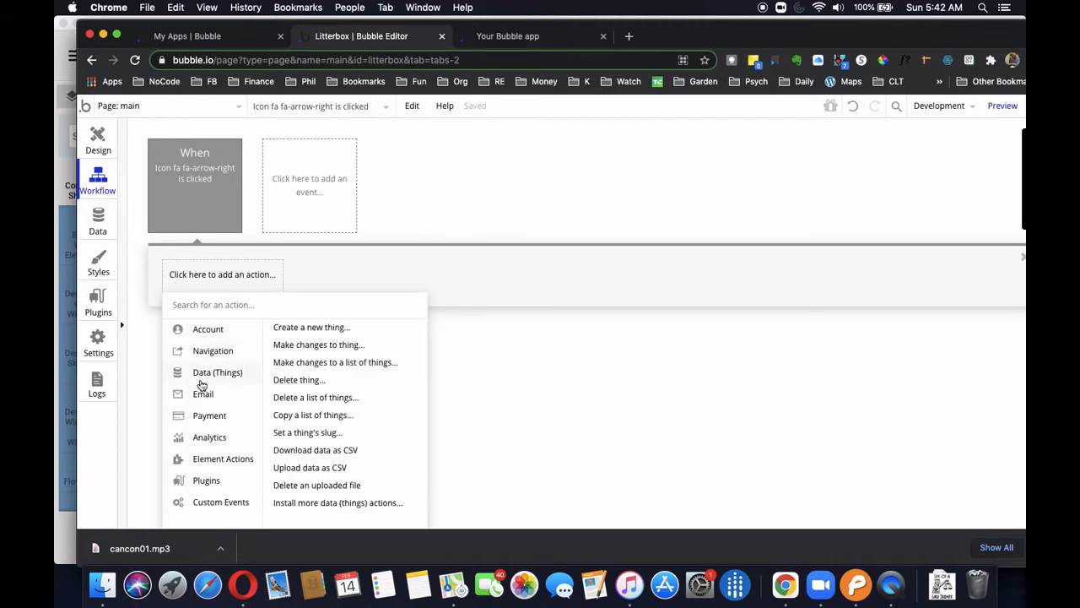
{"action": "left_click", "coordinate": [302, 328]}
{"action": "left_click", "coordinate": [810, 209]}
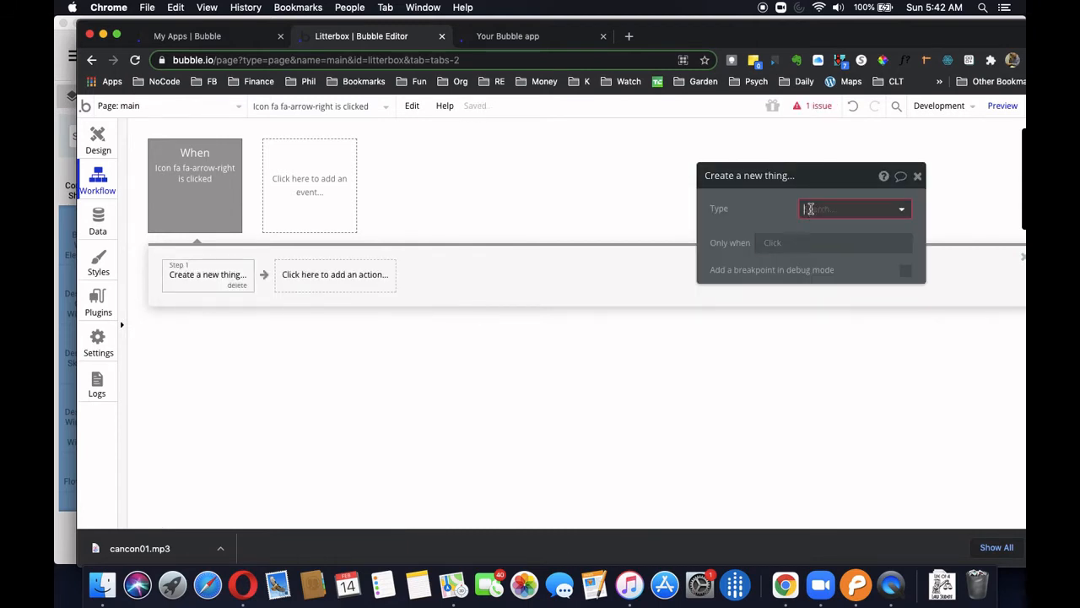
{"action": "left_click", "coordinate": [822, 290]}
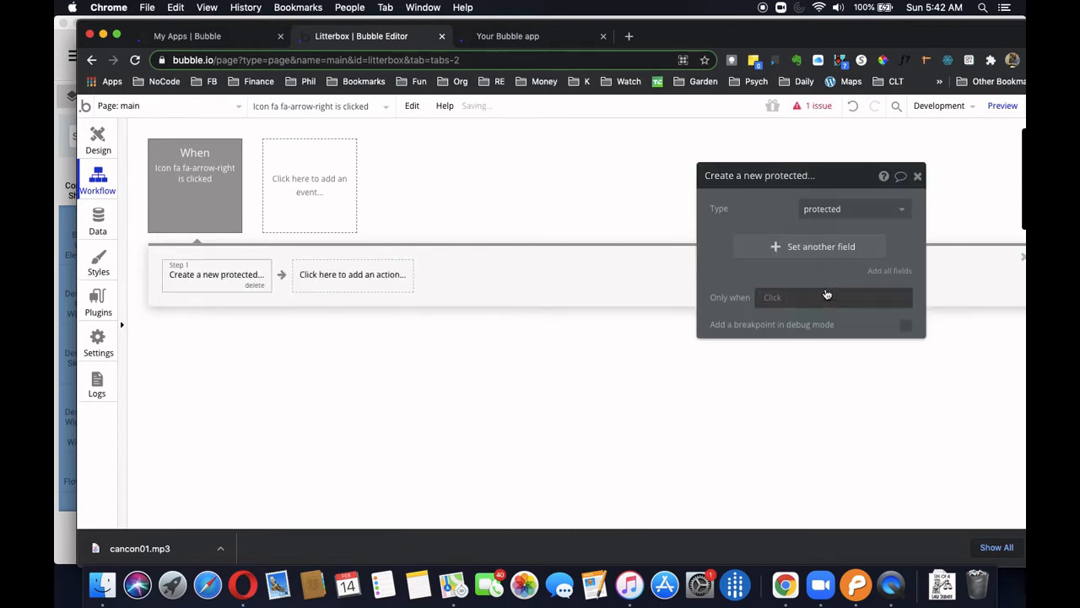
Set the page field of the new protected thing to the text sensitive.
{"action": "left_click", "coordinate": [791, 247]}
{"action": "left_click", "coordinate": [723, 240]}
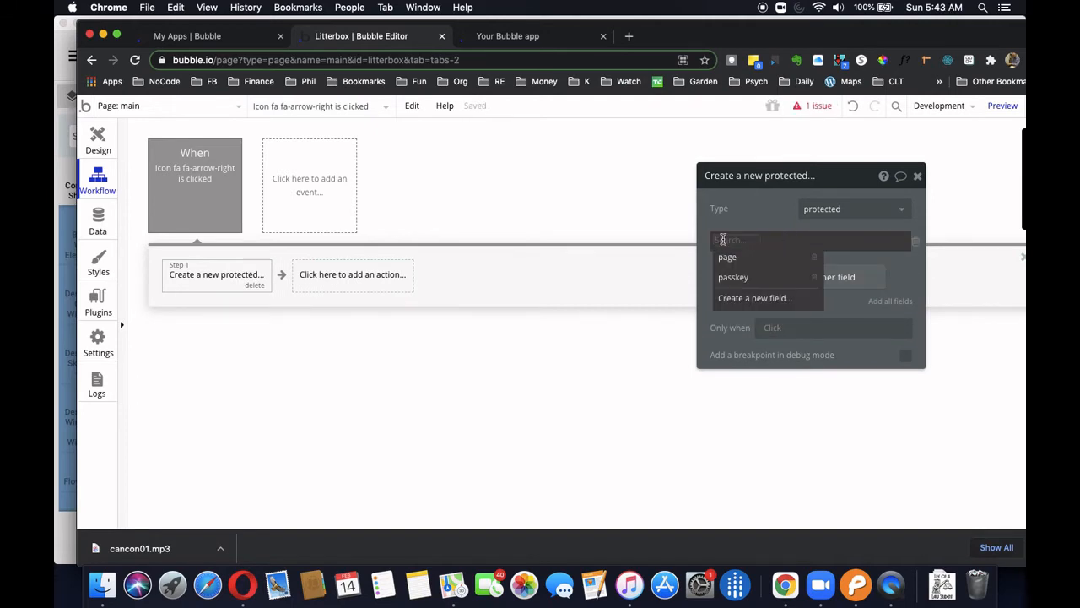
{"action": "left_click", "coordinate": [726, 257]}
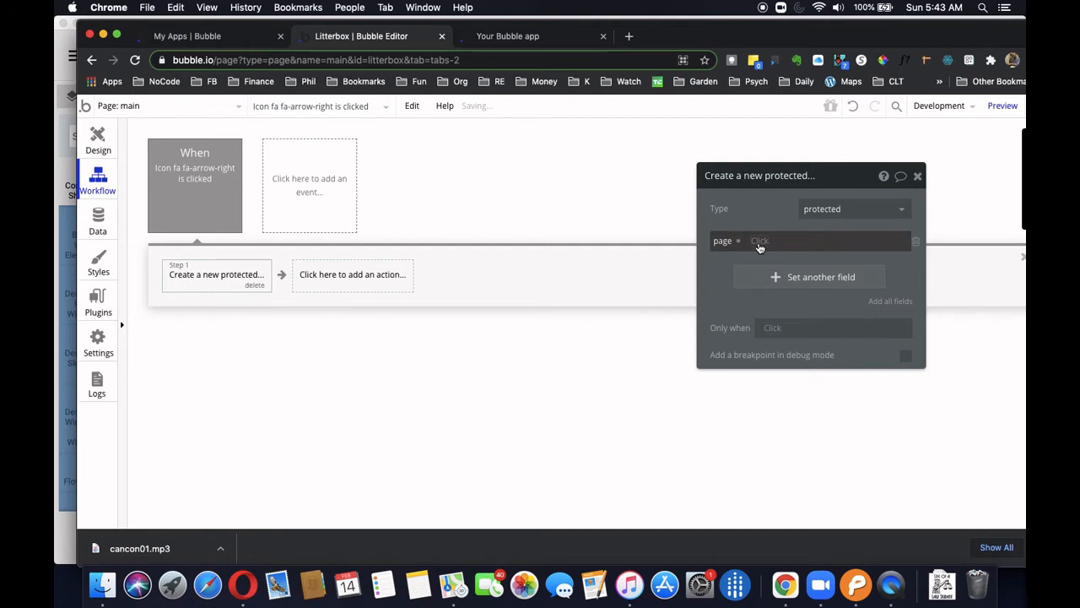
{"action": "left_click", "coordinate": [760, 242]}
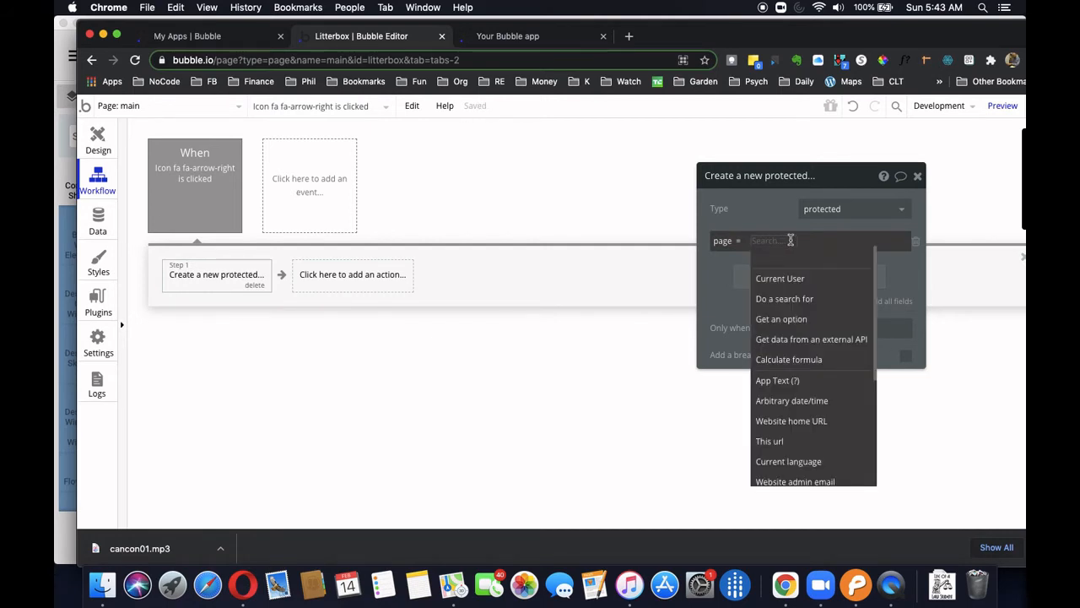
{"action": "type", "text": "sensitive"}
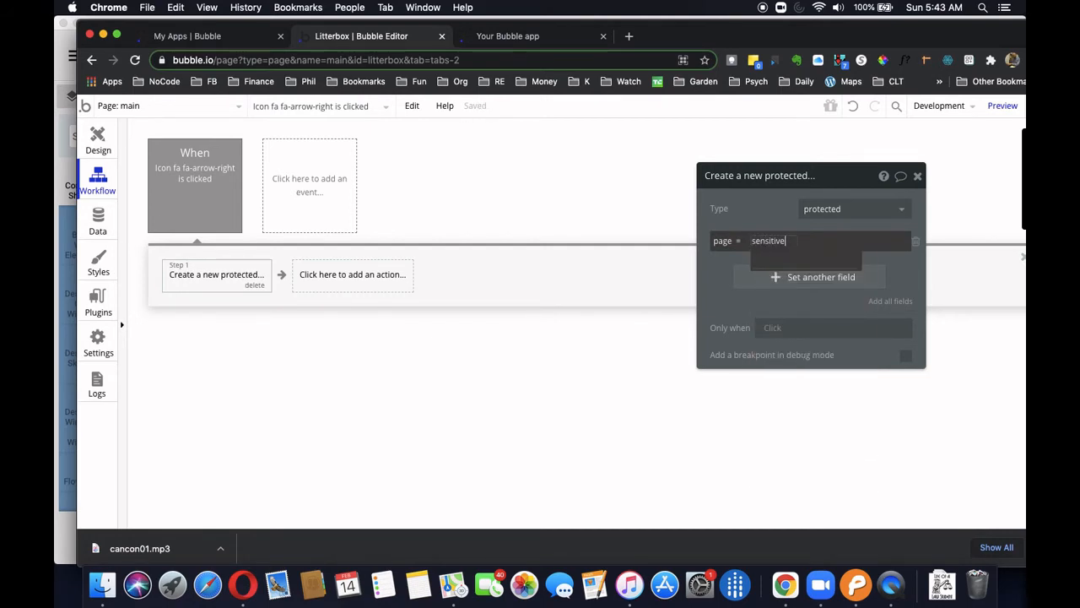
{"action": "left_click", "coordinate": [733, 258]}
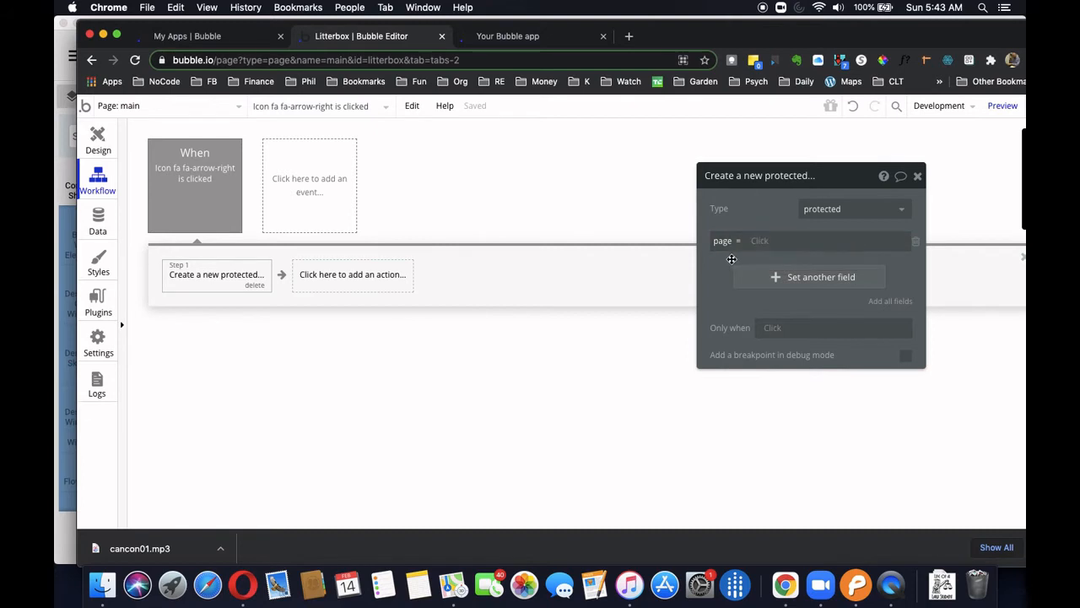
{"action": "left_click", "coordinate": [782, 241]}
{"action": "type", "text": "sensitive"}
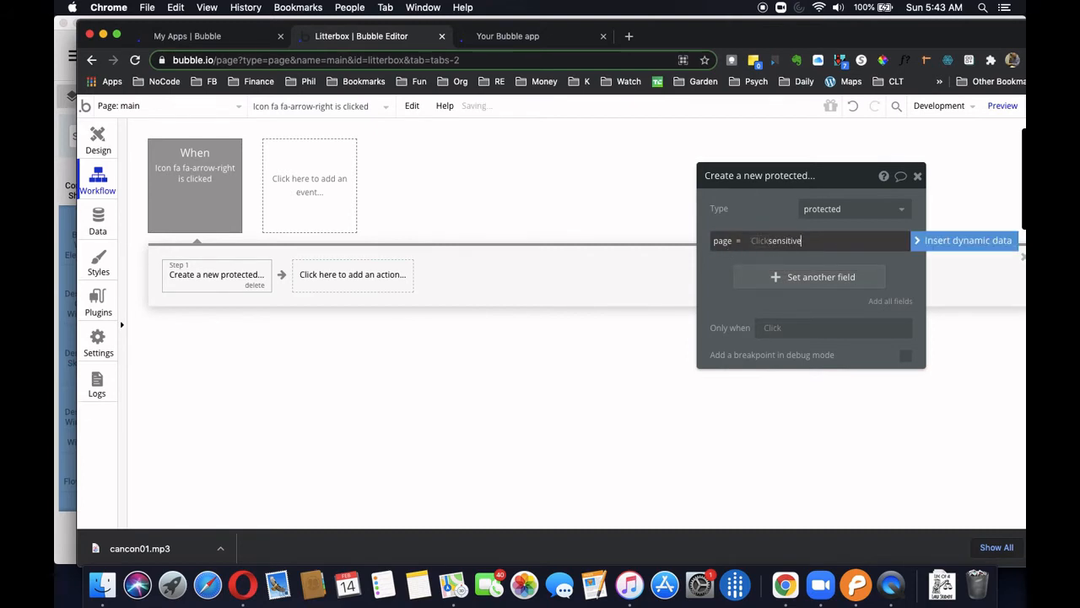
{"action": "left_click", "coordinate": [711, 288]}
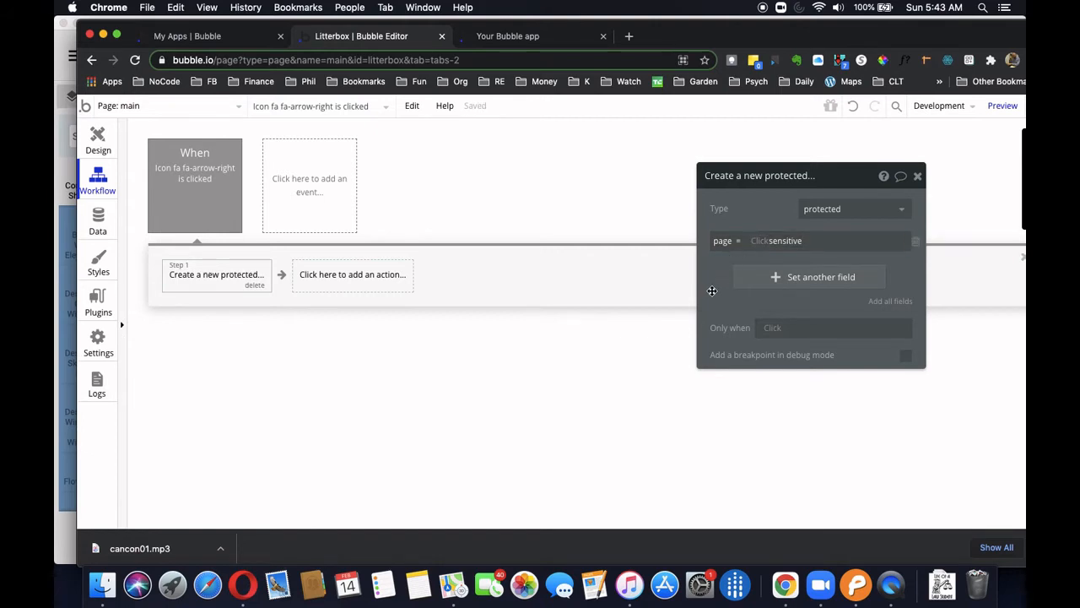
Add the passkey field to the create action and enter a random passkey string as its value.
{"action": "left_click", "coordinate": [803, 281]}
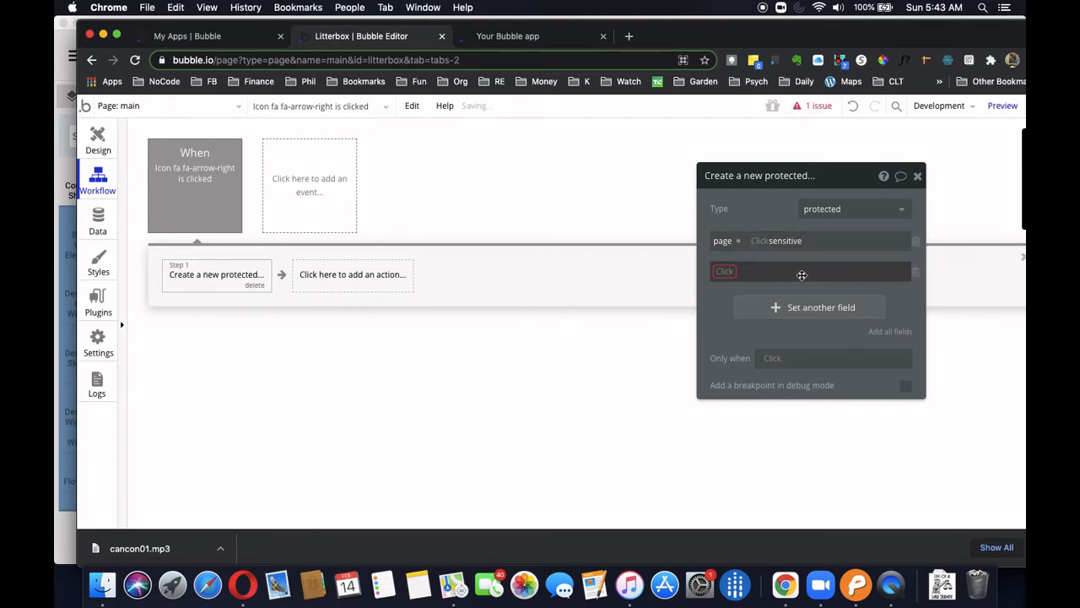
{"action": "left_click", "coordinate": [726, 275]}
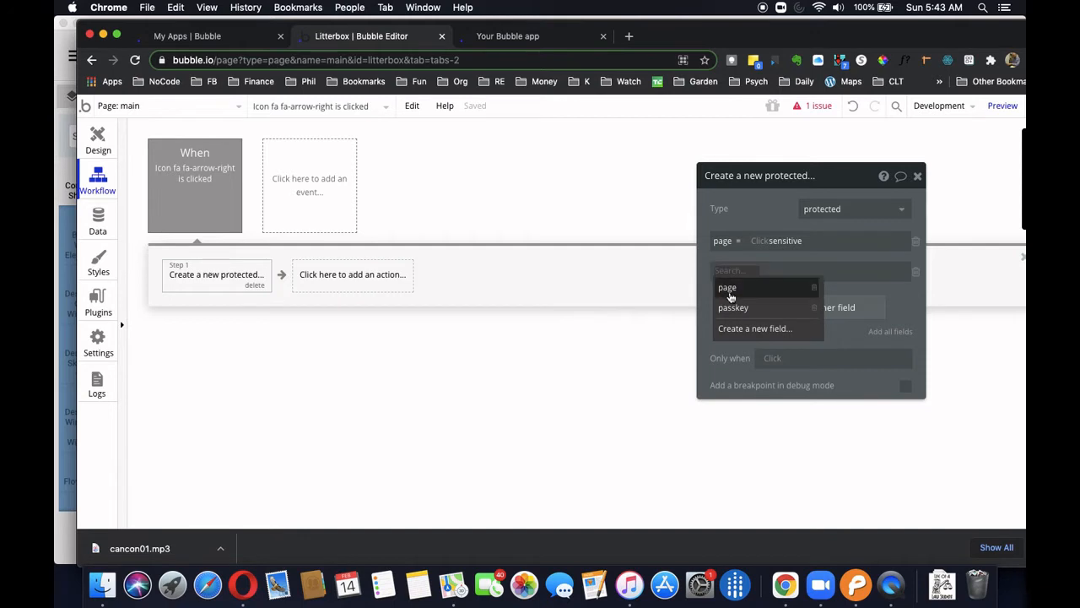
{"action": "left_click", "coordinate": [731, 305]}
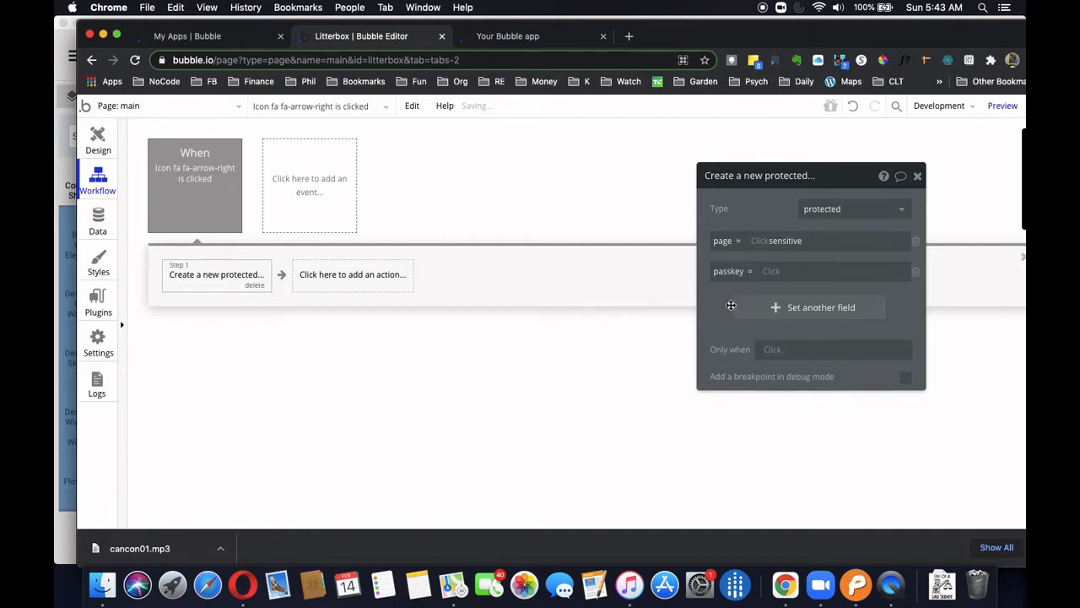
{"action": "left_click", "coordinate": [791, 270]}
{"action": "type", "text": "iur3gfpiur1gfiurgpg"}
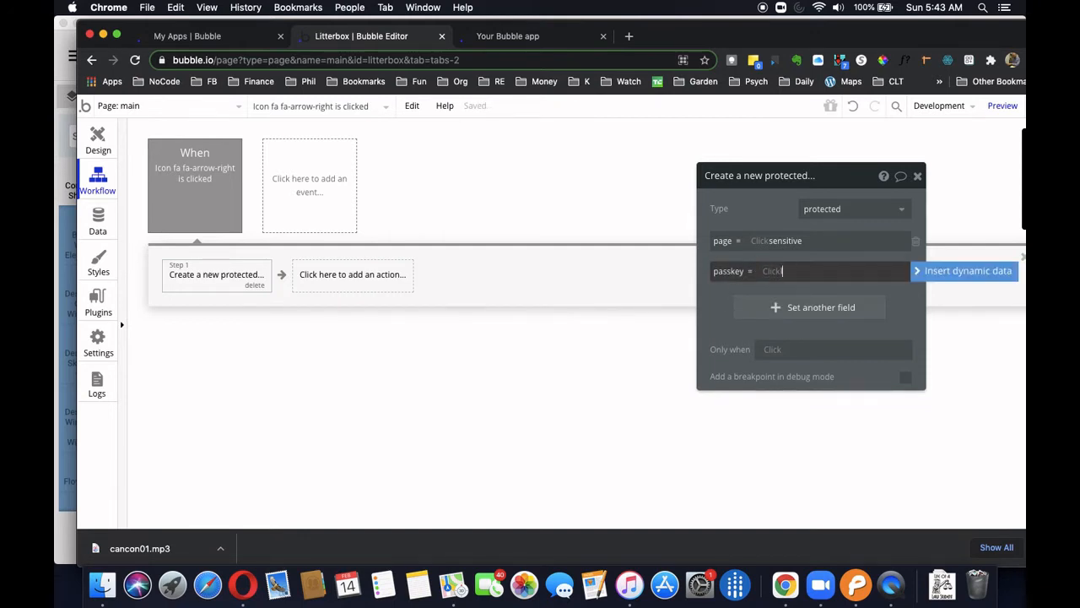
Copy the passkey value into a new text element, about 241 by 89 px, beside the arrow icon on the main page.
{"action": "double_click", "coordinate": [816, 270]}
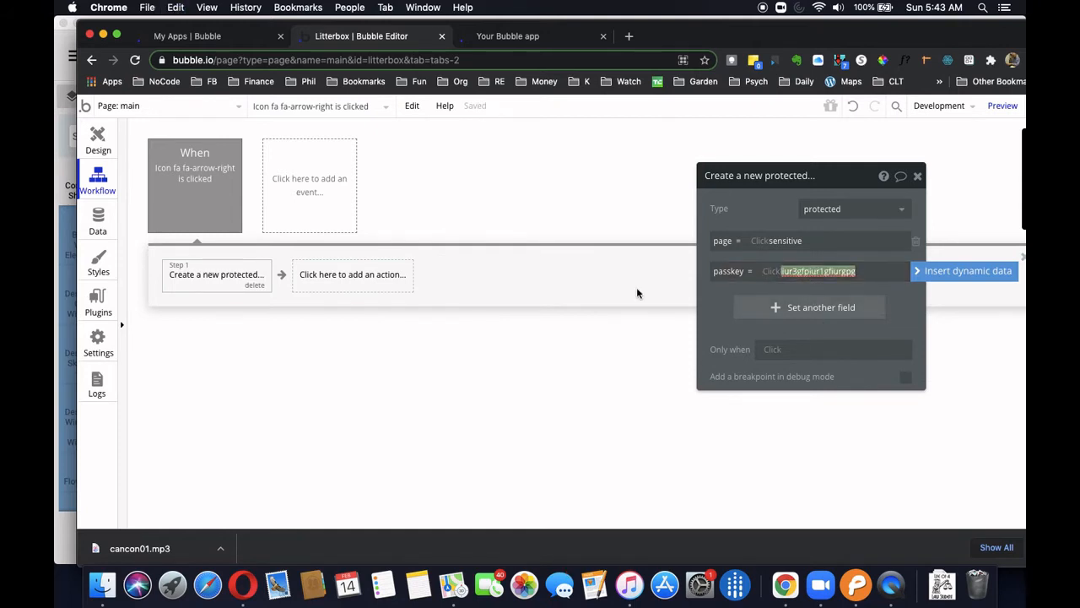
{"action": "left_click", "coordinate": [100, 138]}
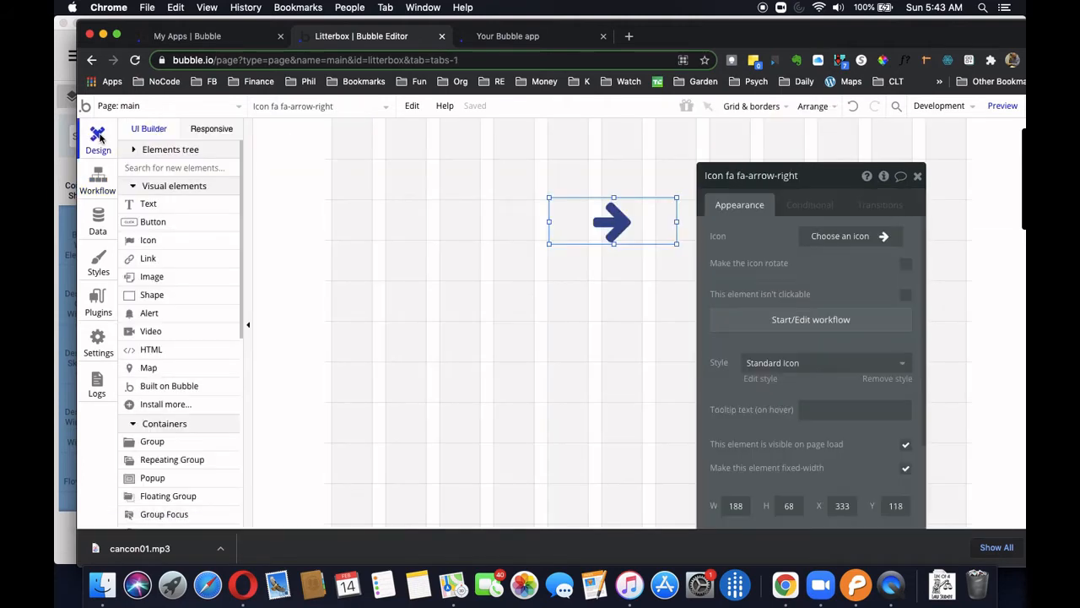
{"action": "left_click", "coordinate": [149, 205]}
{"action": "left_click_drag", "start_coordinate": [359, 188], "coordinate": [523, 250]}
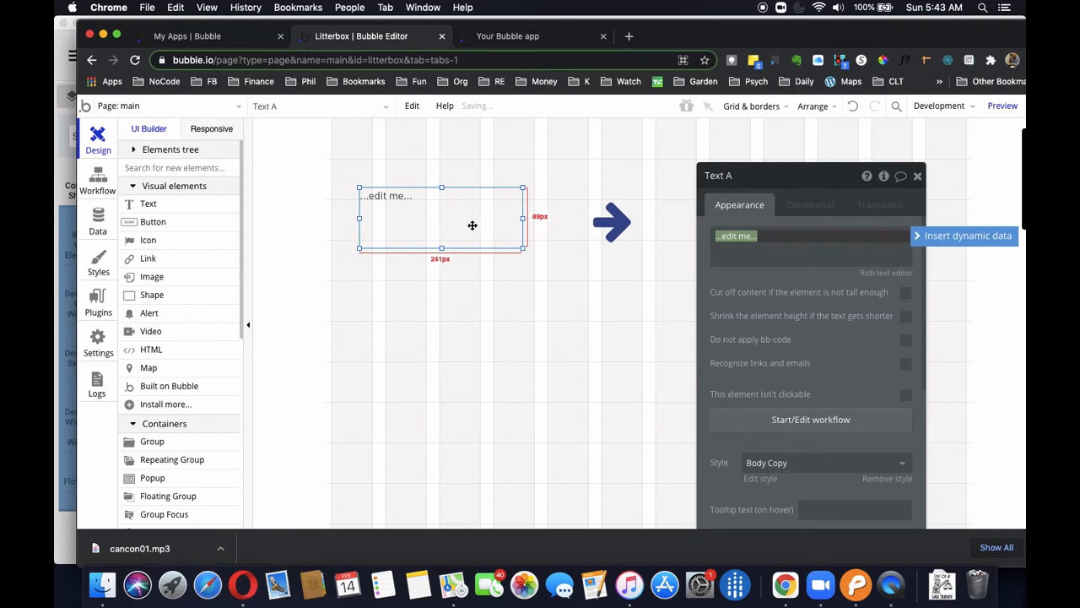
{"action": "type", "text": "liur3gfpiur1gfiurgpg"}
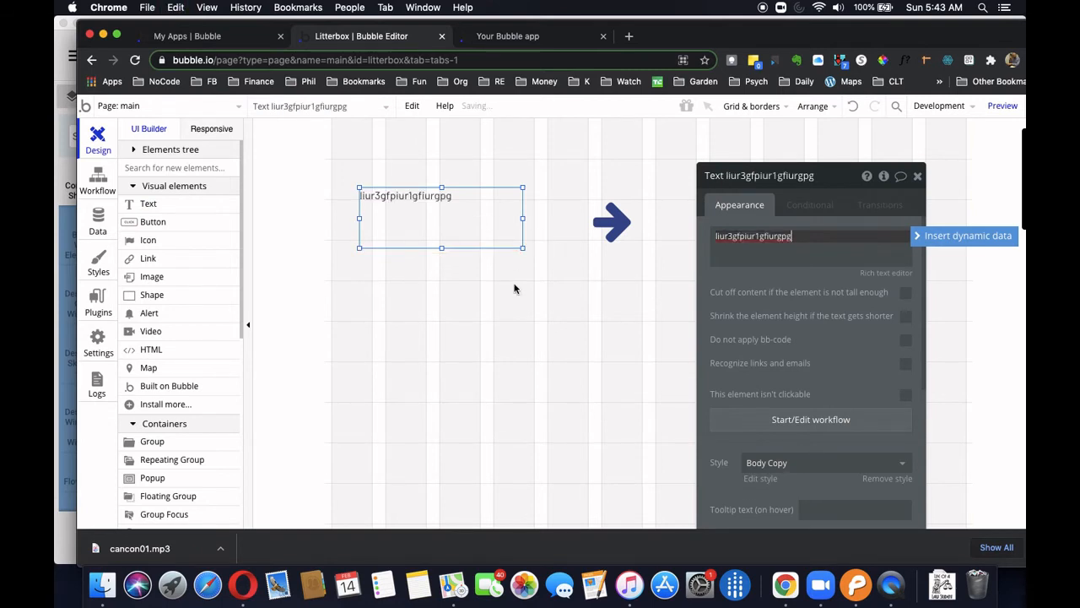
{"action": "left_click", "coordinate": [513, 321]}
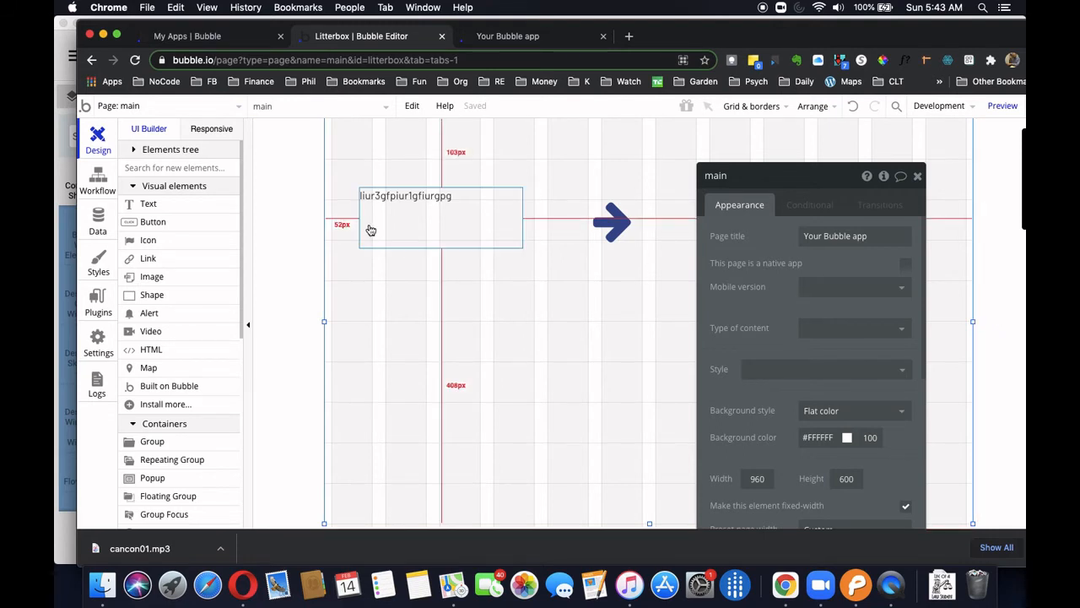
Add a Go to page action to the arrow icon's workflow with sensitive as its destination.
{"action": "left_click", "coordinate": [99, 177]}
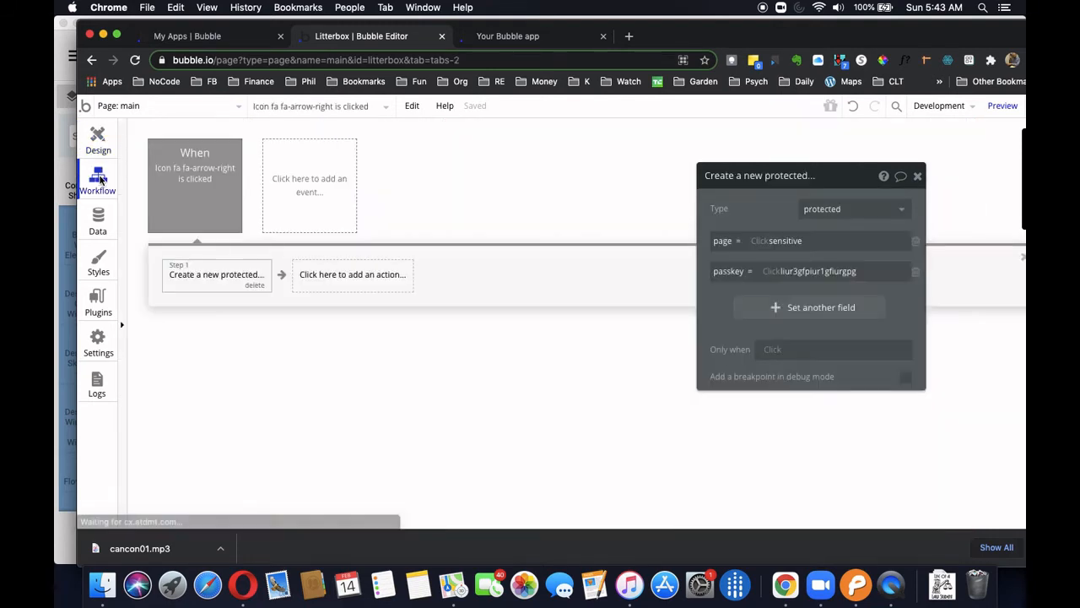
{"action": "left_click", "coordinate": [323, 281]}
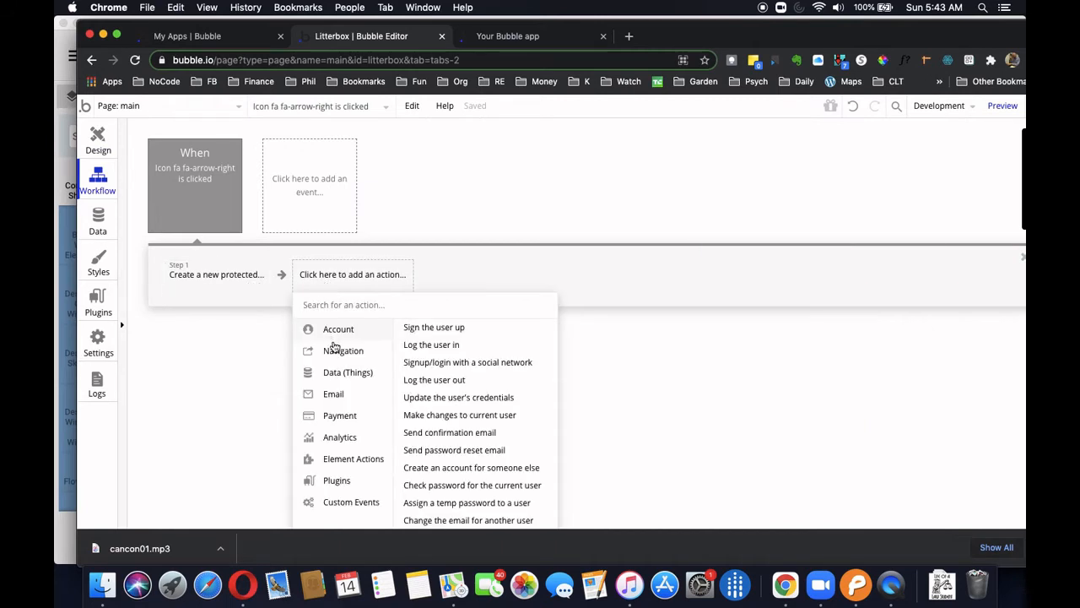
{"action": "mouse_move", "coordinate": [337, 353]}
{"action": "left_click", "coordinate": [429, 327]}
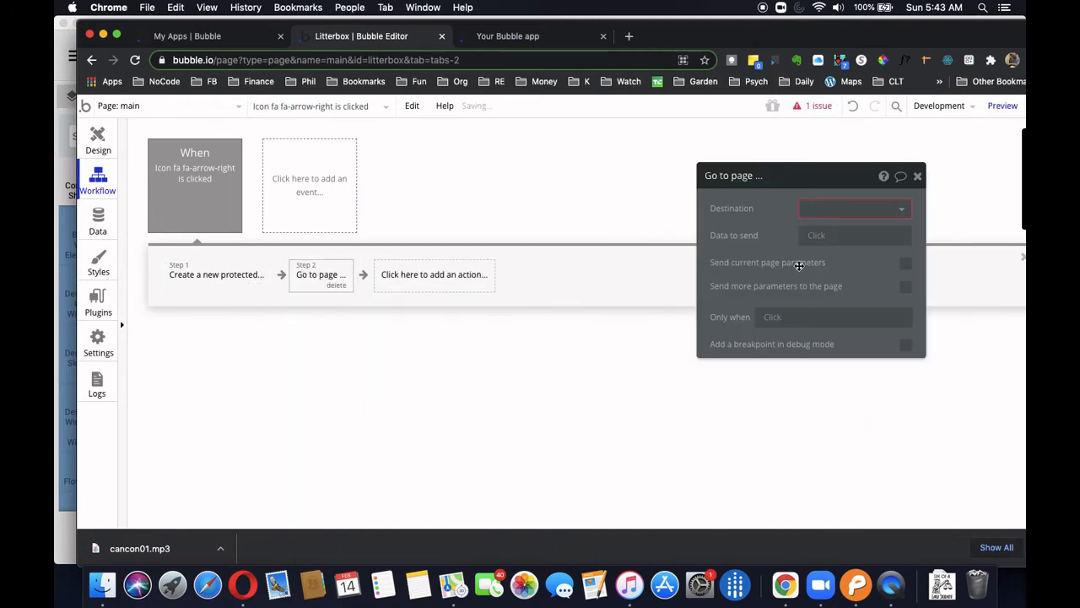
{"action": "left_click", "coordinate": [812, 209]}
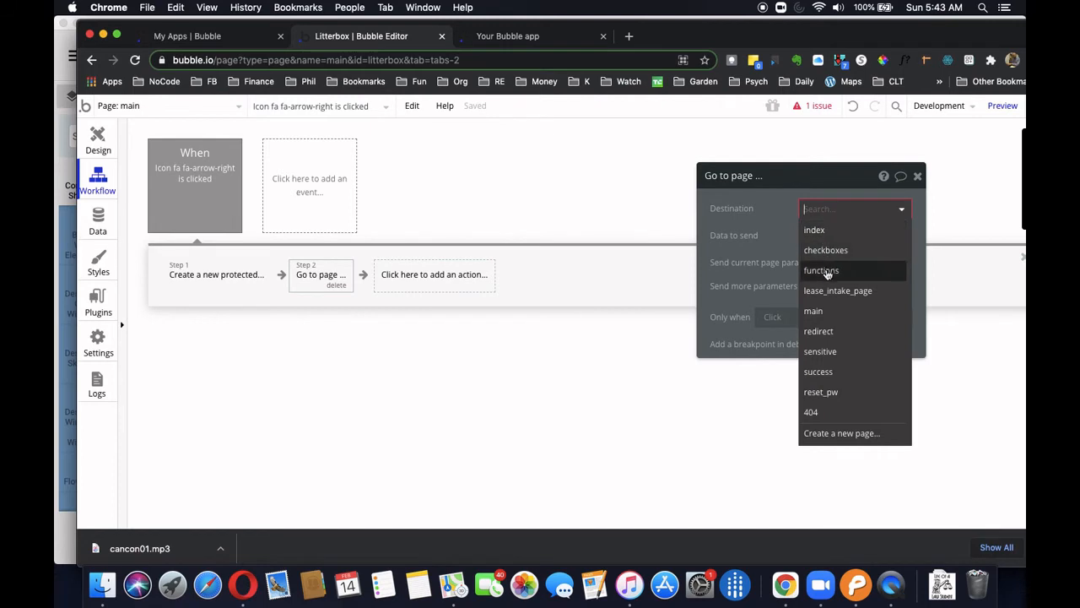
{"action": "left_click", "coordinate": [818, 353]}
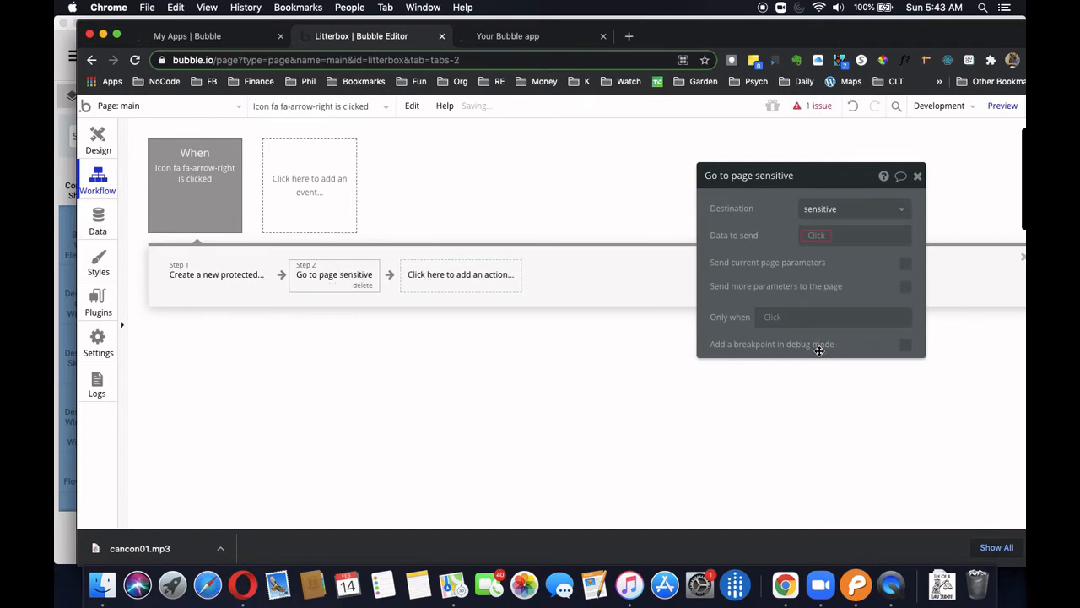
Make the data sent to the sensitive page a search for things of type protected.
{"action": "left_click", "coordinate": [831, 238]}
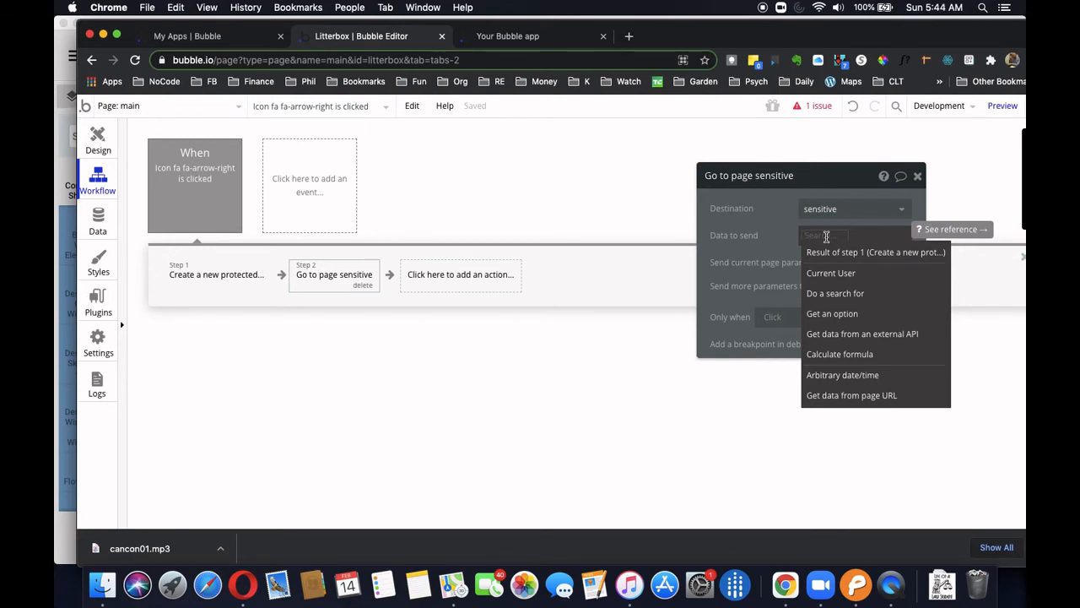
{"action": "left_click", "coordinate": [821, 300]}
{"action": "left_click", "coordinate": [661, 204]}
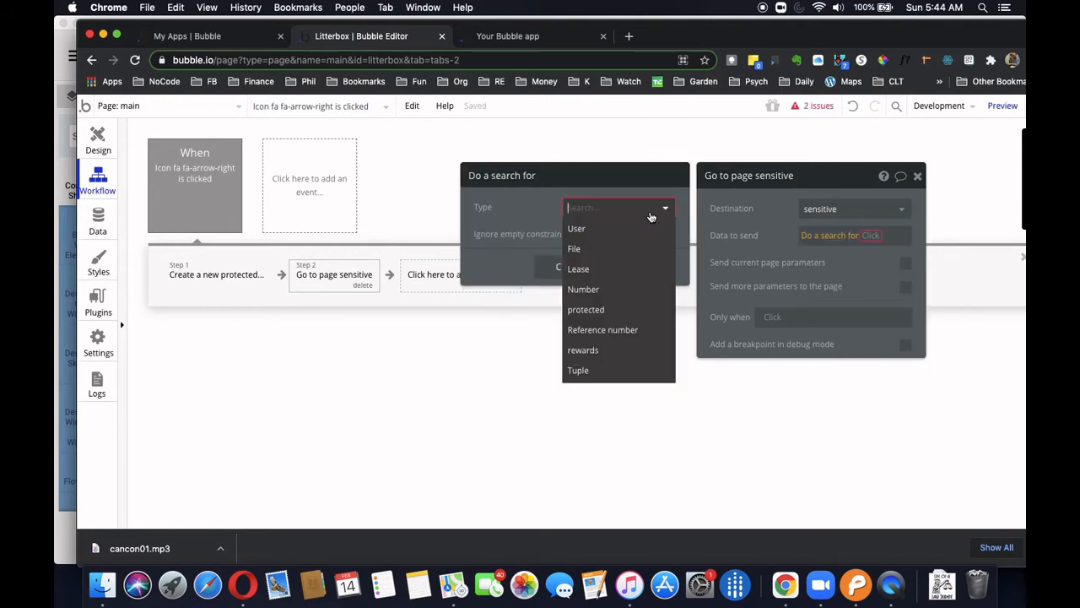
{"action": "left_click", "coordinate": [585, 309]}
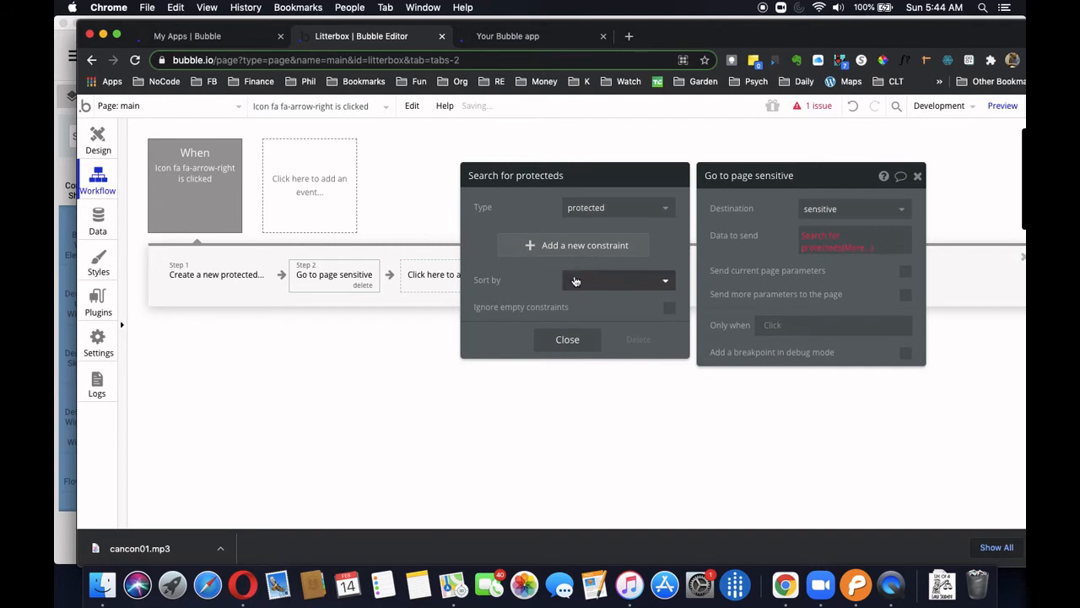
Constrain the search to page = sensitive and send its first item.
{"action": "left_click", "coordinate": [568, 246]}
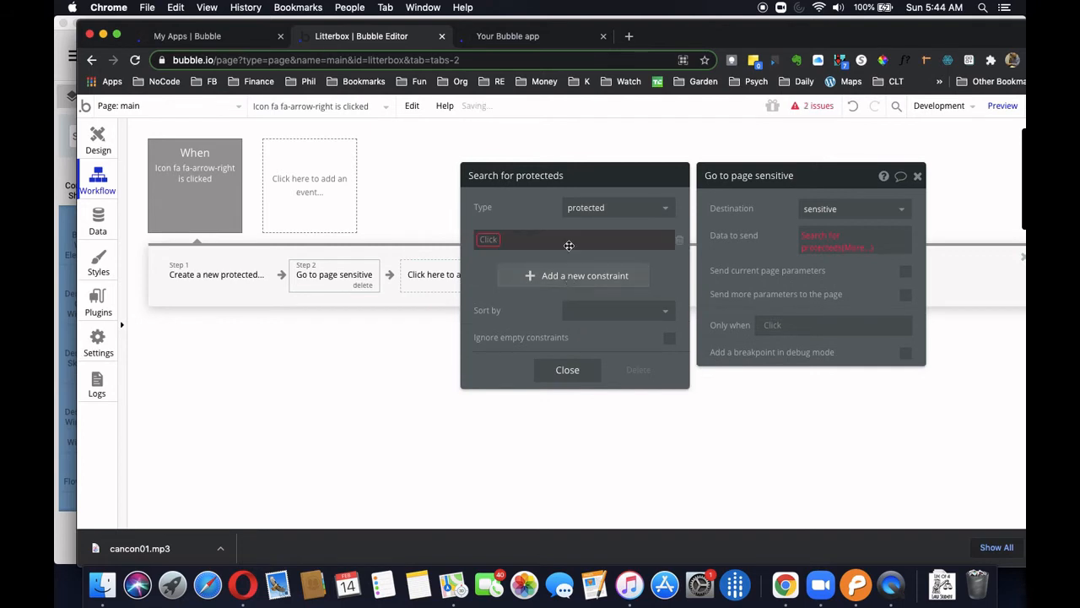
{"action": "left_click", "coordinate": [490, 242]}
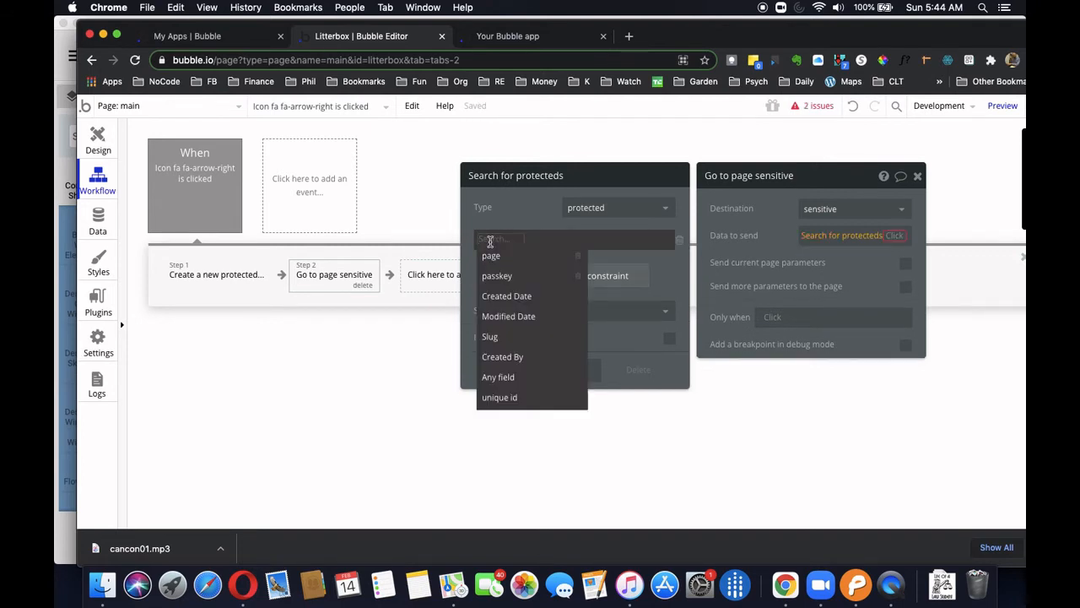
{"action": "left_click", "coordinate": [491, 255]}
{"action": "left_click", "coordinate": [506, 243]}
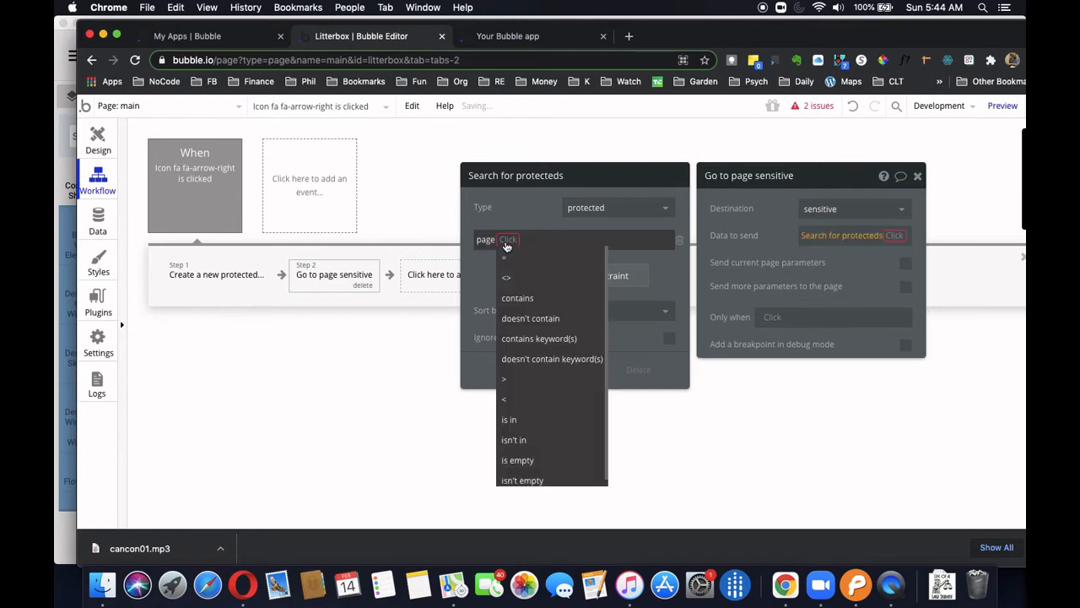
{"action": "left_click", "coordinate": [505, 256]}
{"action": "left_click", "coordinate": [544, 239]}
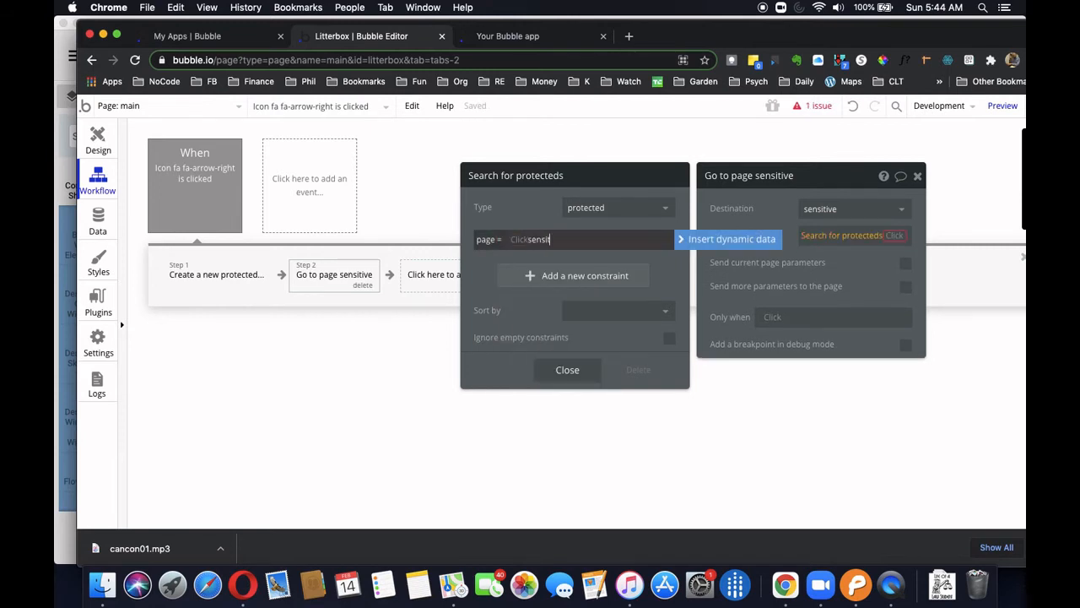
{"action": "left_click", "coordinate": [579, 370]}
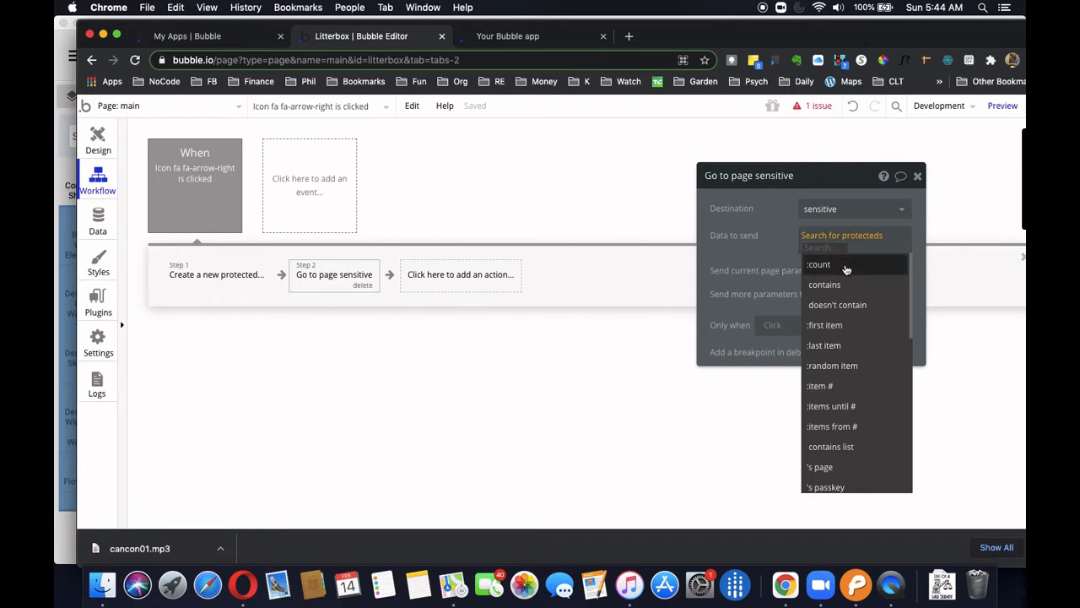
{"action": "left_click", "coordinate": [851, 325]}
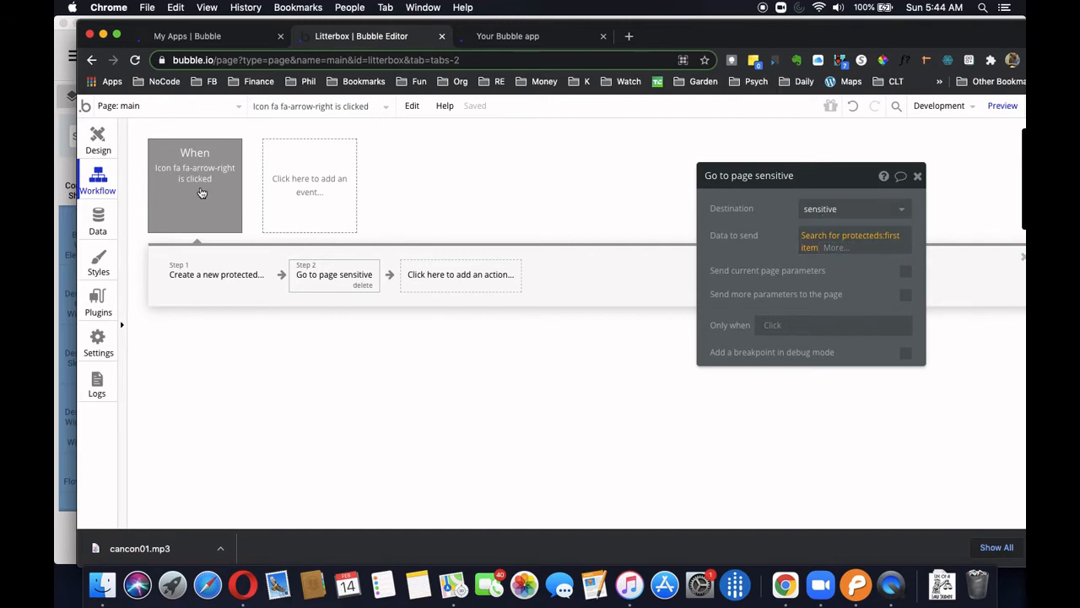
Switch to the design of the sensitive page and check the page's type of content.
{"action": "left_click", "coordinate": [165, 106]}
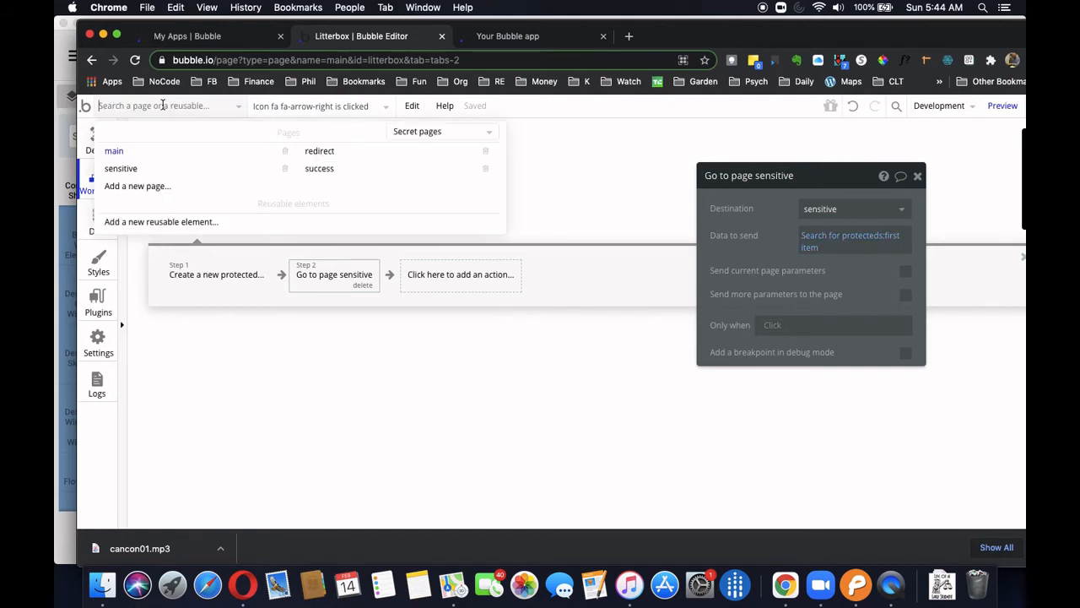
{"action": "left_click", "coordinate": [135, 170]}
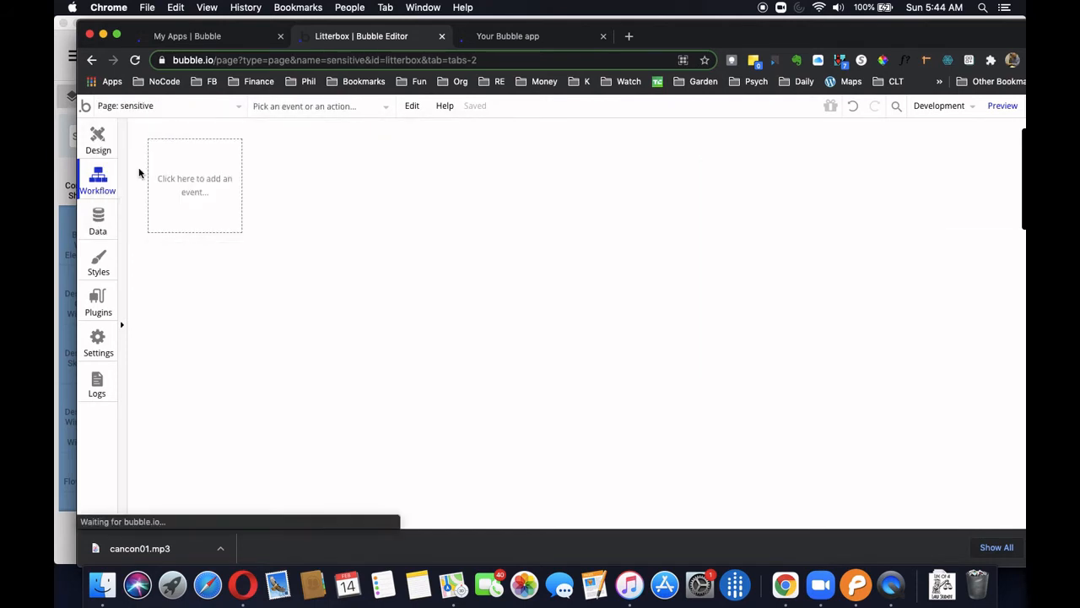
{"action": "left_click", "coordinate": [98, 139]}
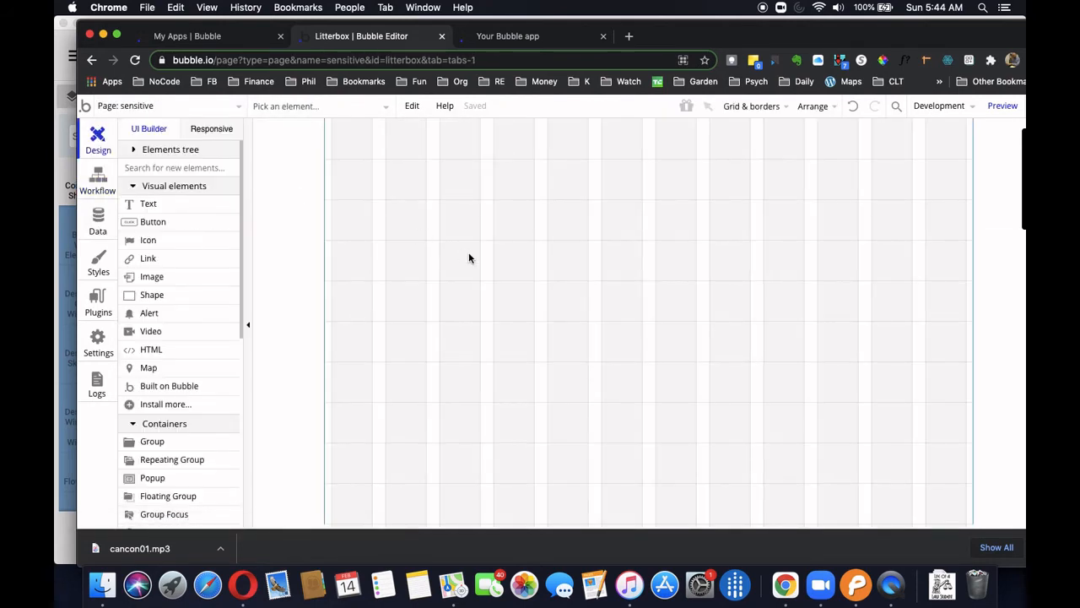
{"action": "double_click", "coordinate": [506, 237]}
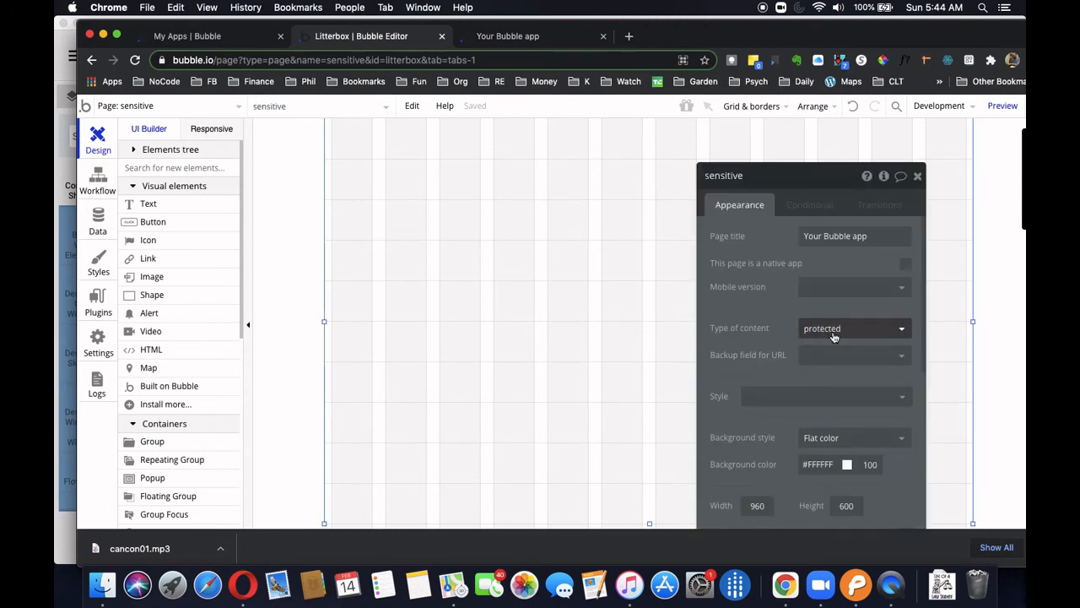
{"action": "left_click", "coordinate": [917, 176]}
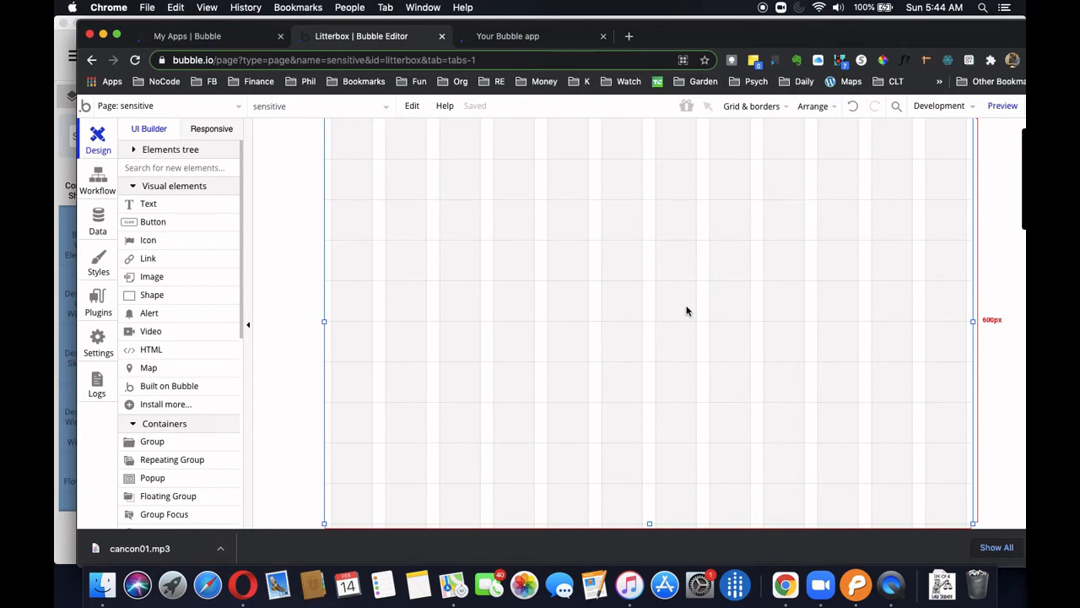
Draw a button about 304 by 59 px in the upper middle of the sensitive page and give it the Outline Button style.
{"action": "left_click", "coordinate": [204, 223]}
{"action": "left_click_drag", "start_coordinate": [514, 200], "coordinate": [726, 239]}
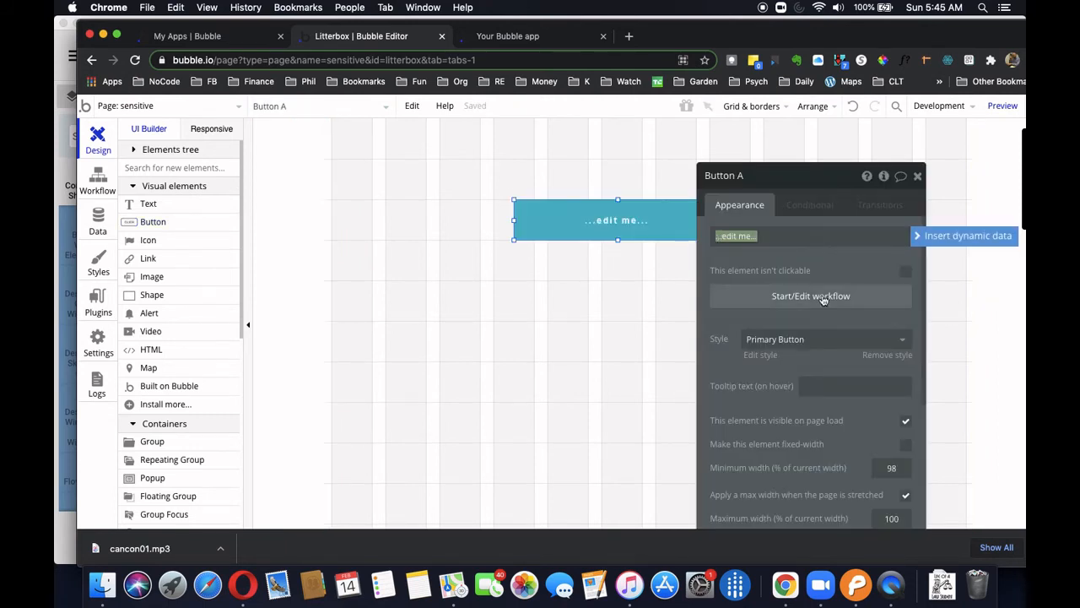
{"action": "left_click", "coordinate": [820, 339]}
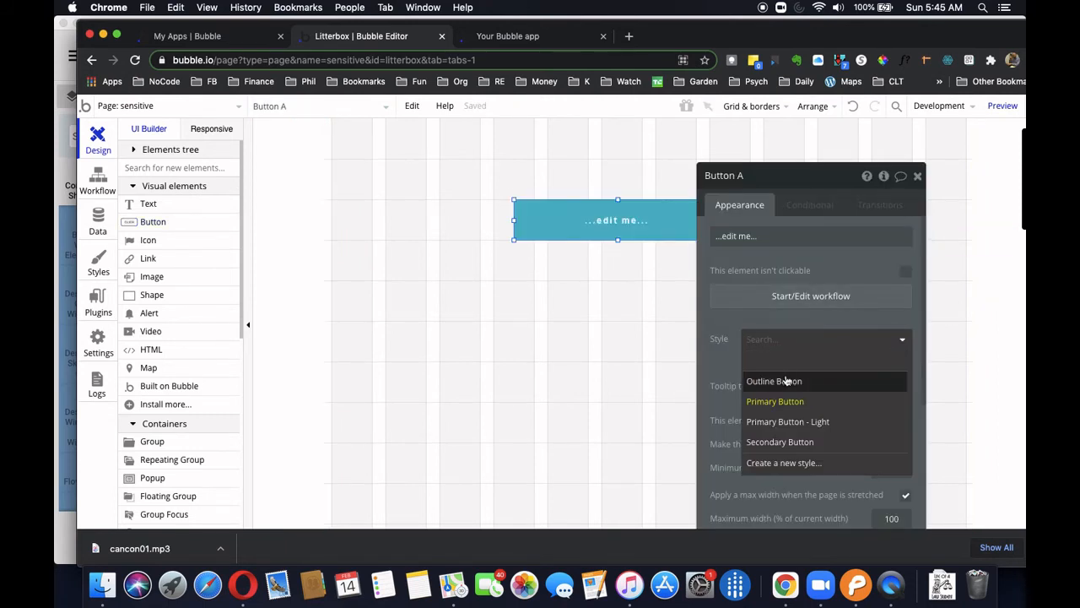
{"action": "left_click", "coordinate": [785, 380]}
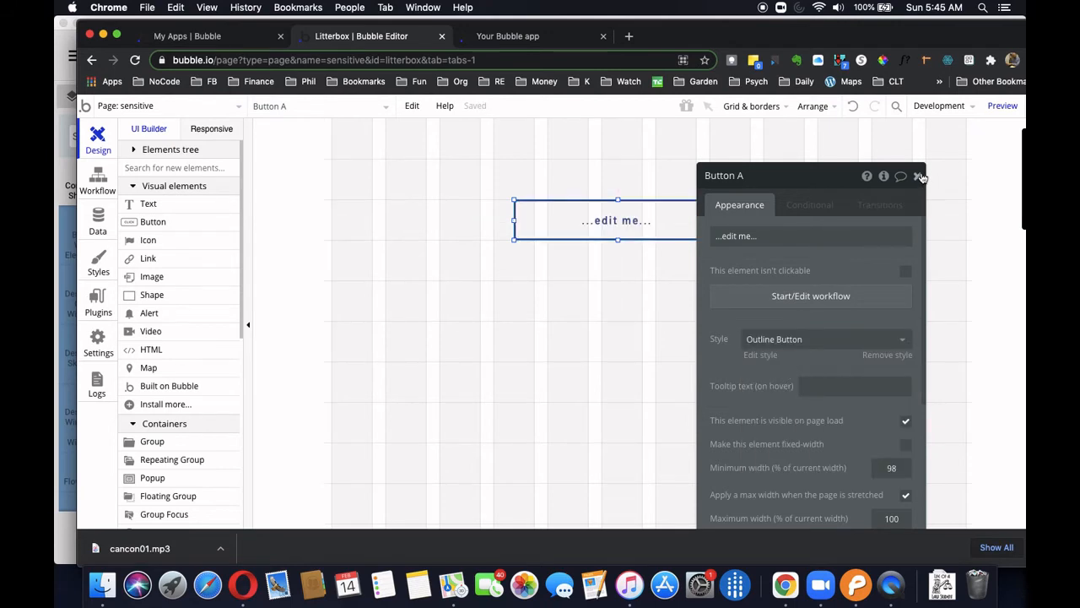
{"action": "left_click", "coordinate": [918, 175]}
Start a workflow for the new button with a Go to page action whose destination is success.
{"action": "double_click", "coordinate": [632, 224]}
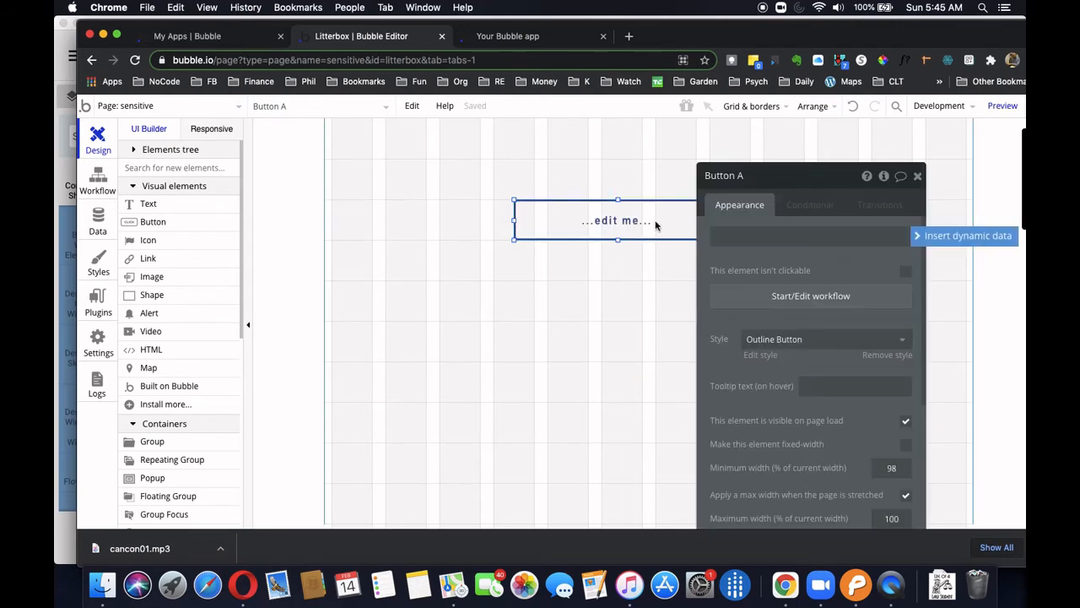
{"action": "left_click", "coordinate": [783, 299]}
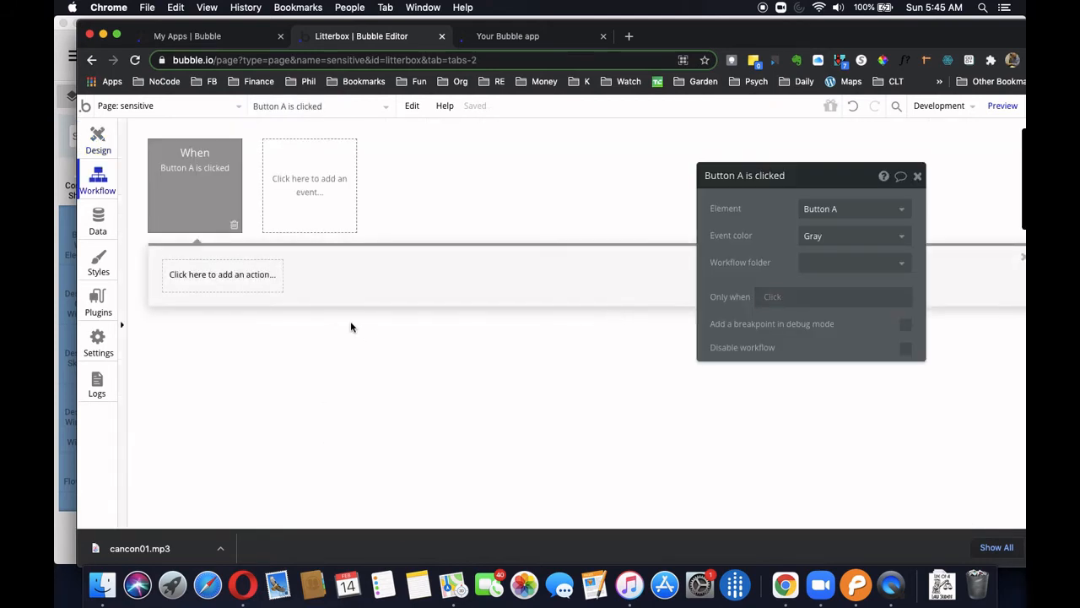
{"action": "left_click", "coordinate": [255, 274]}
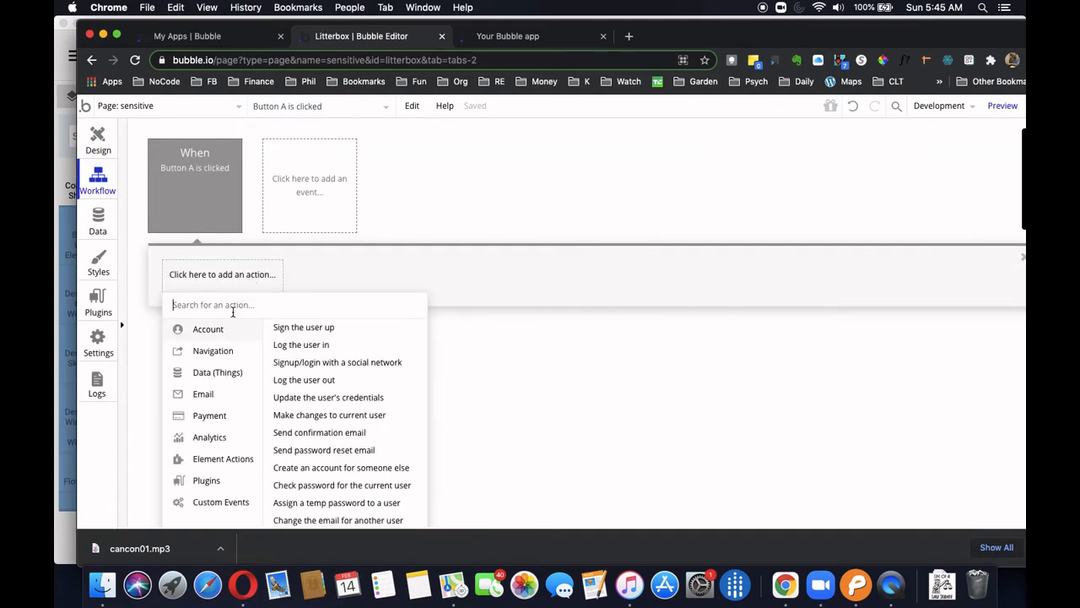
{"action": "mouse_move", "coordinate": [230, 350]}
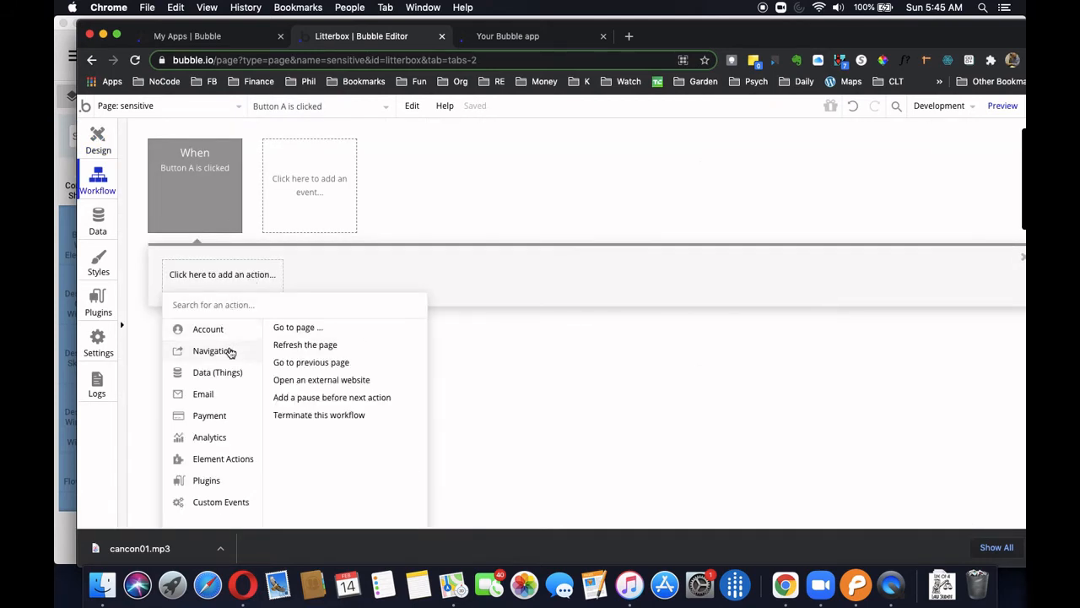
{"action": "left_click", "coordinate": [289, 335]}
{"action": "left_click", "coordinate": [804, 211]}
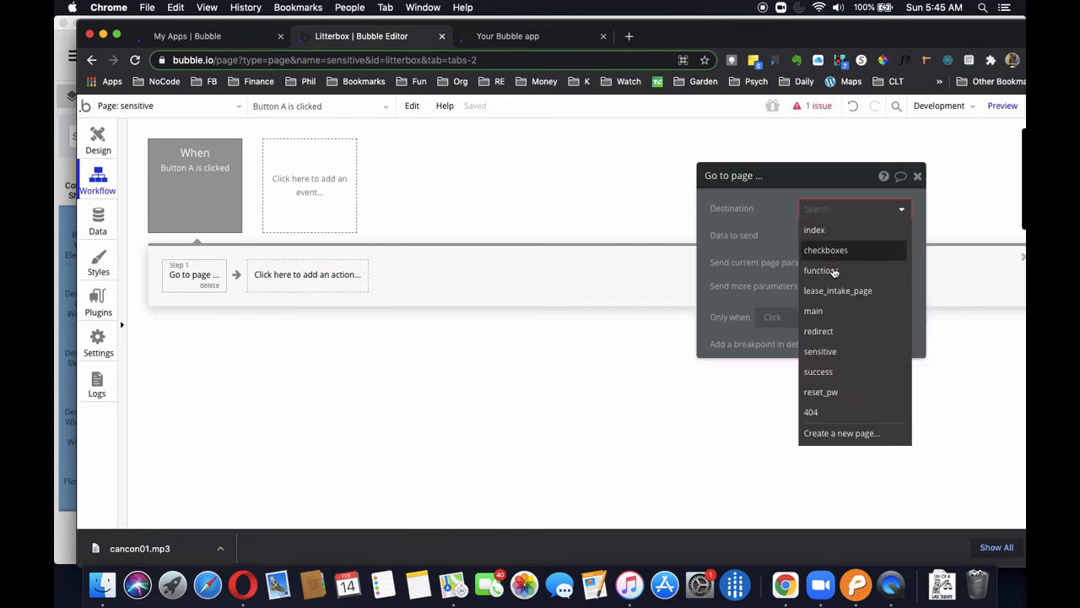
{"action": "left_click", "coordinate": [824, 373]}
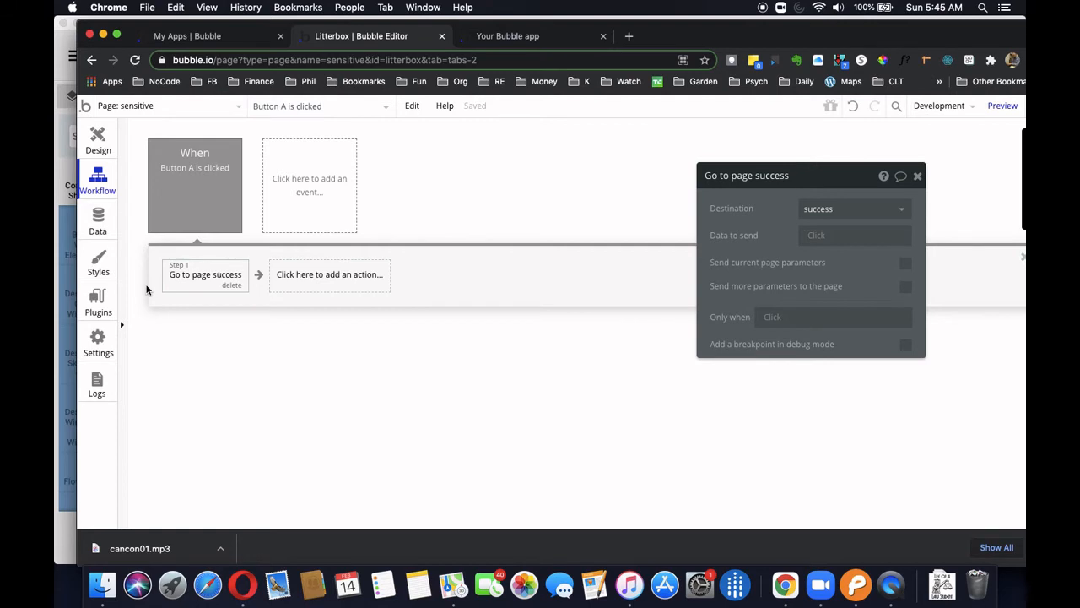
{"action": "left_click", "coordinate": [919, 176]}
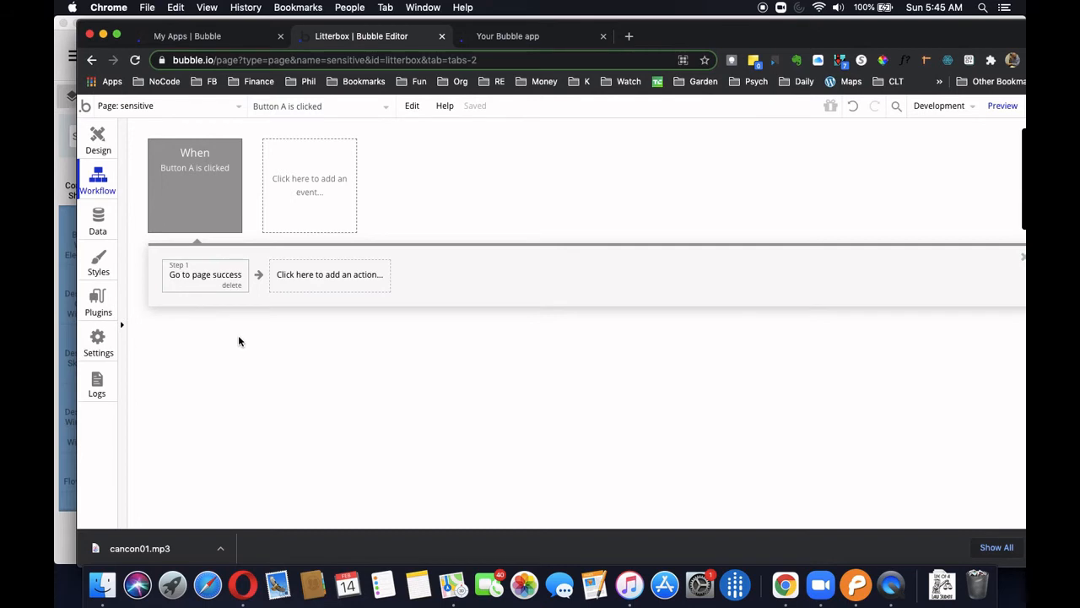
Return to the design of the sensitive page and inspect the page's properties, including its content type.
{"action": "left_click", "coordinate": [96, 145]}
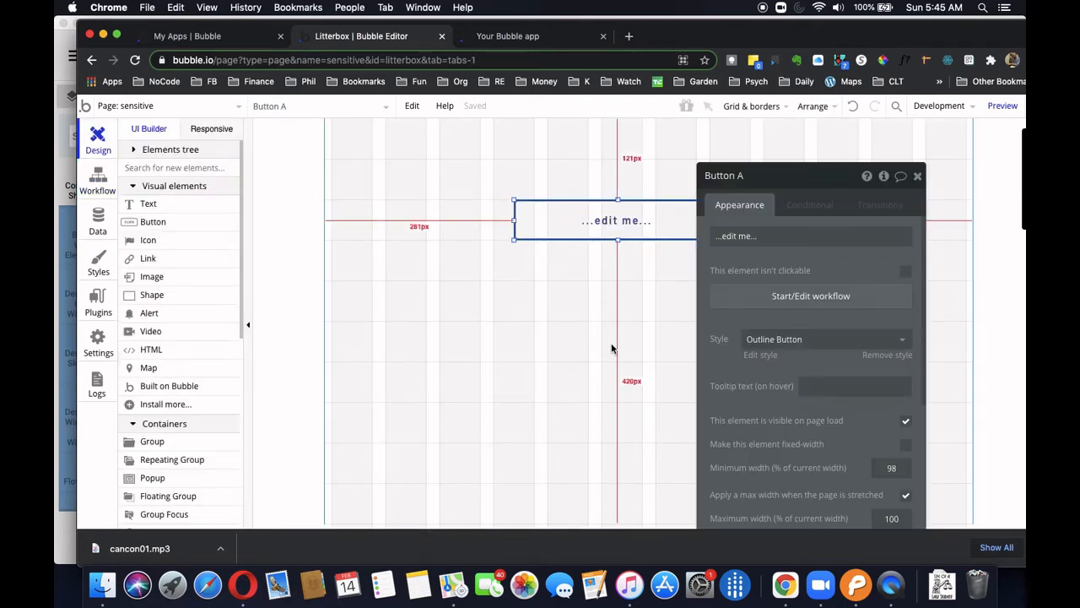
{"action": "left_click", "coordinate": [918, 175]}
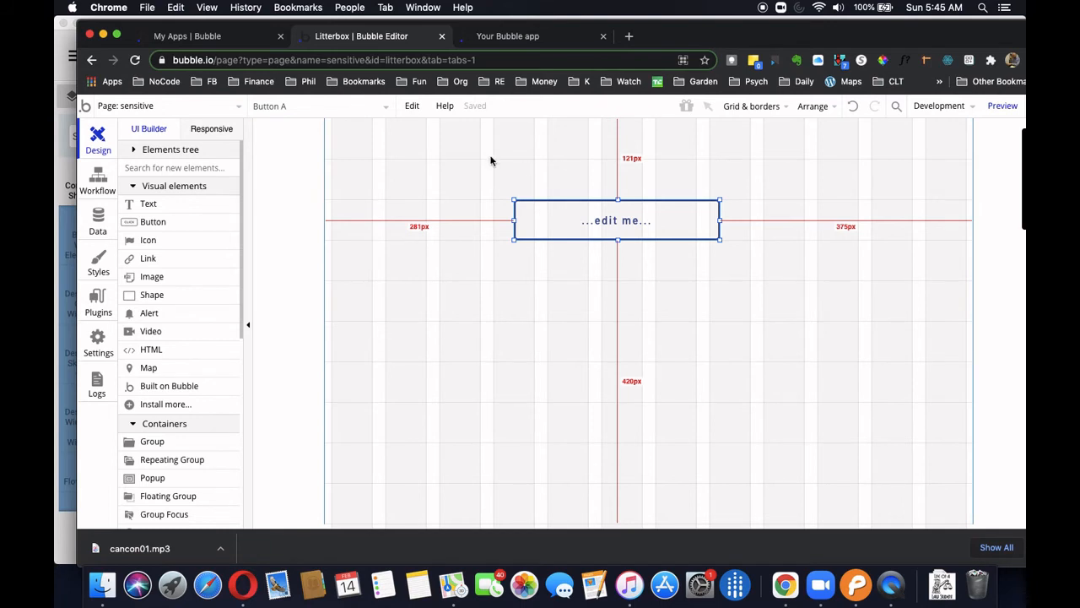
{"action": "double_click", "coordinate": [450, 157]}
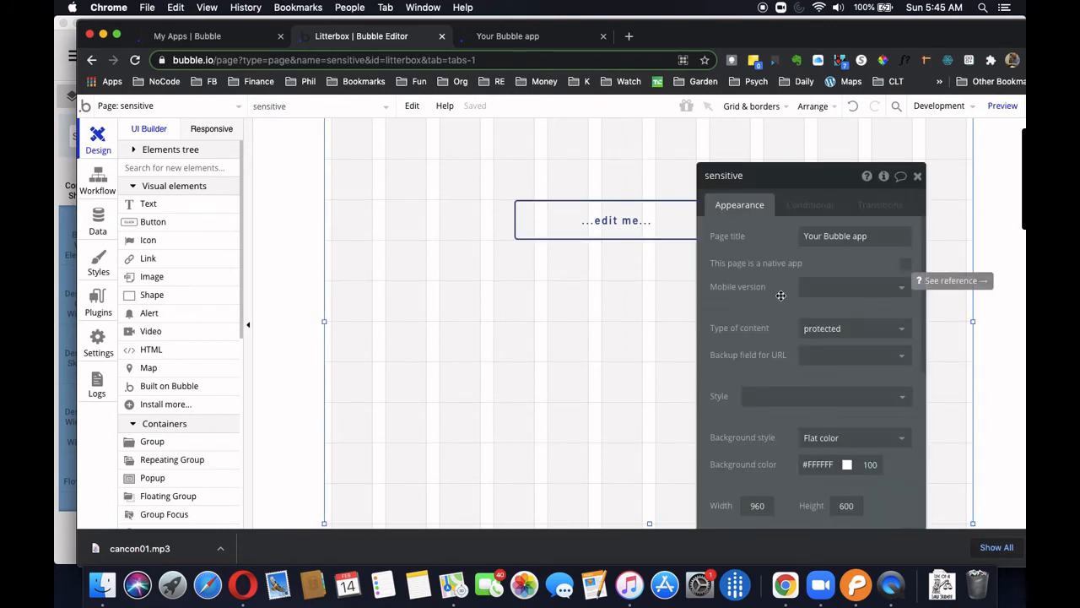
Add a Page is loaded event to the sensitive page and give it a Set state action.
{"action": "left_click", "coordinate": [106, 189]}
{"action": "left_click", "coordinate": [318, 179]}
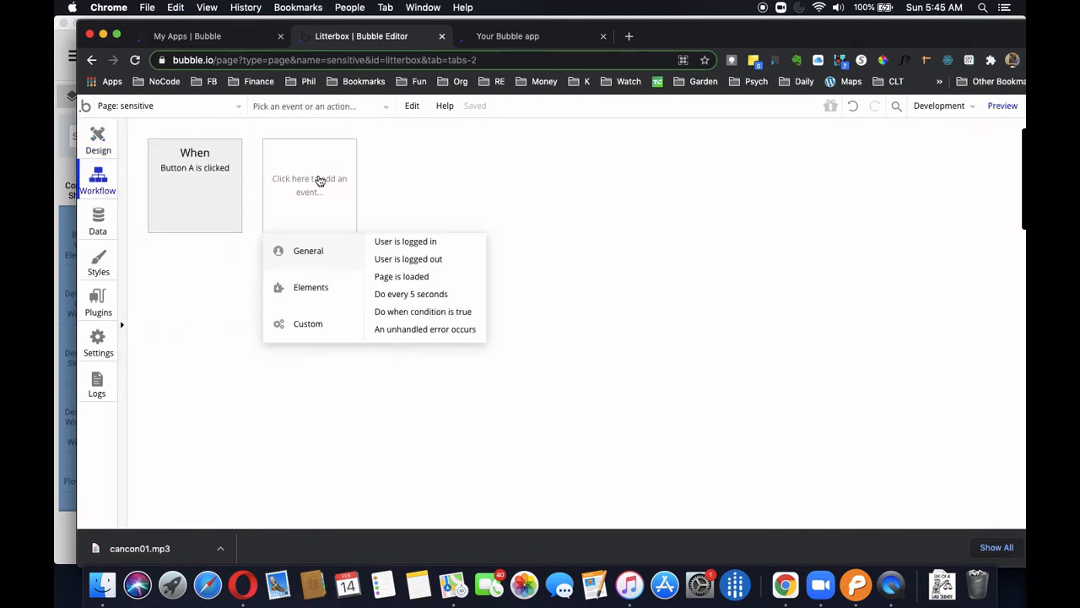
{"action": "left_click", "coordinate": [394, 281]}
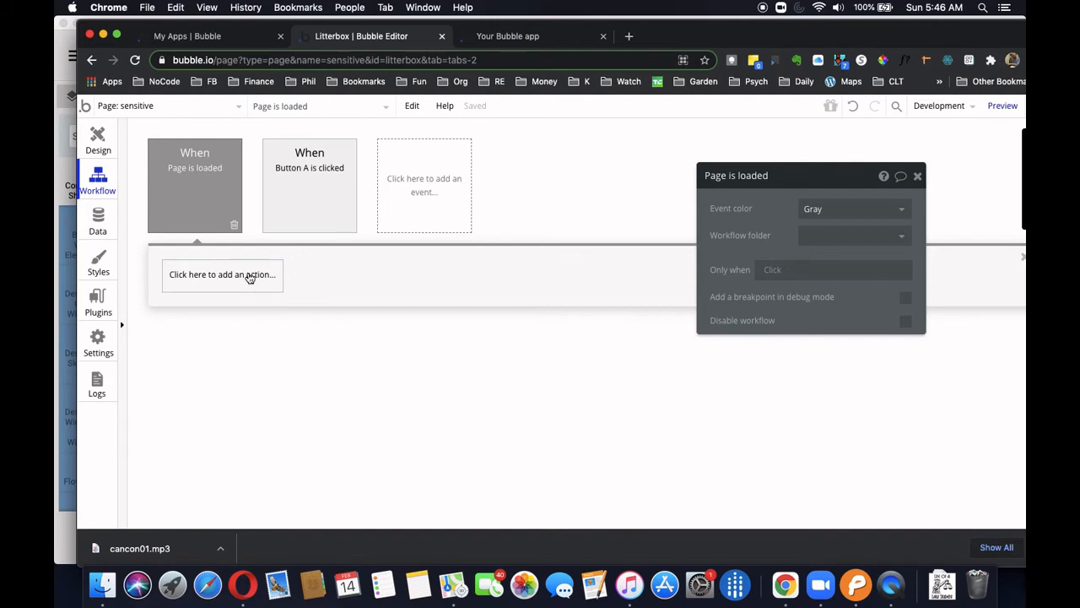
{"action": "left_click", "coordinate": [249, 278]}
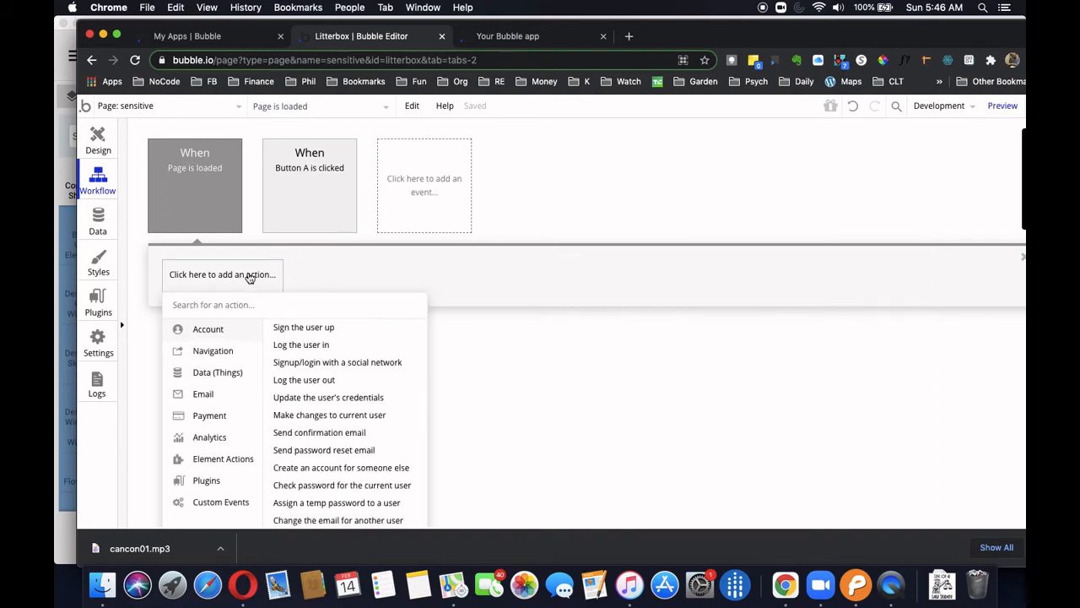
{"action": "mouse_move", "coordinate": [226, 460]}
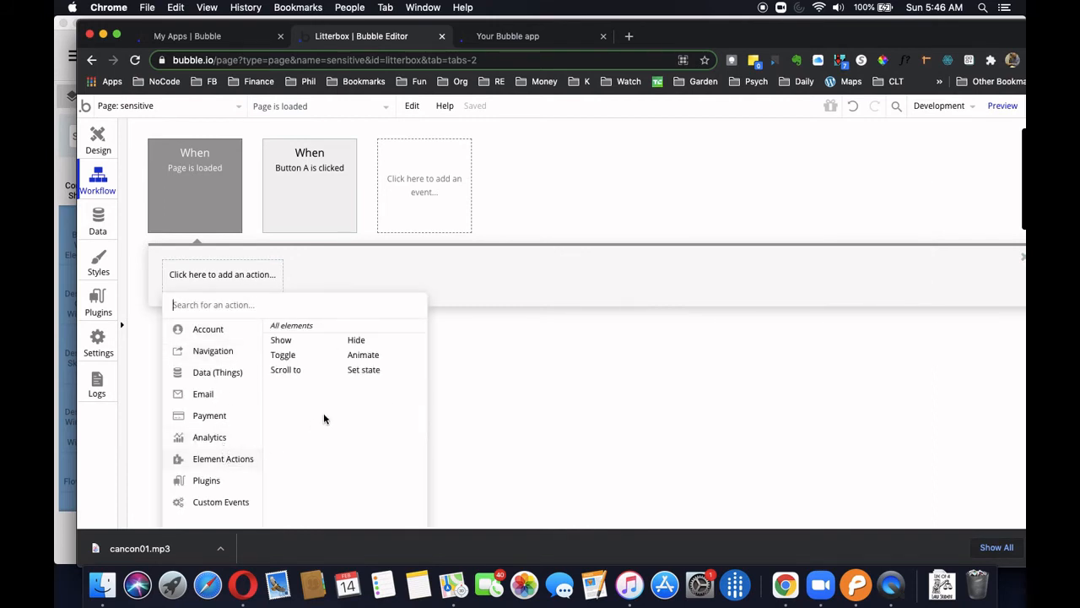
{"action": "left_click", "coordinate": [368, 375]}
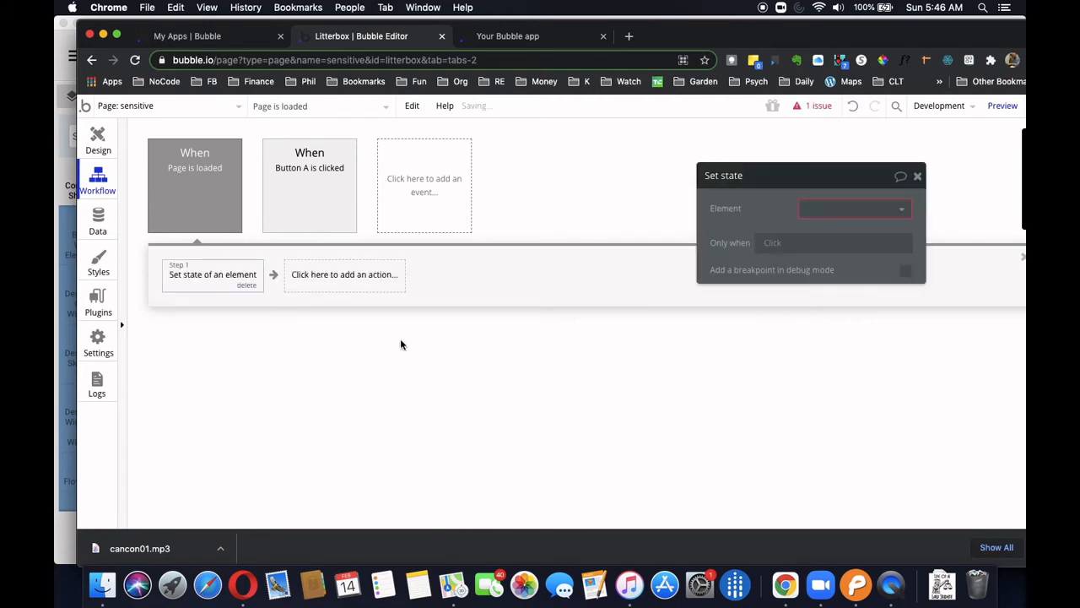
Make the Set state action set the sensitive page's passkey detected? state to "yes".
{"action": "left_click", "coordinate": [821, 211]}
{"action": "left_click", "coordinate": [820, 229]}
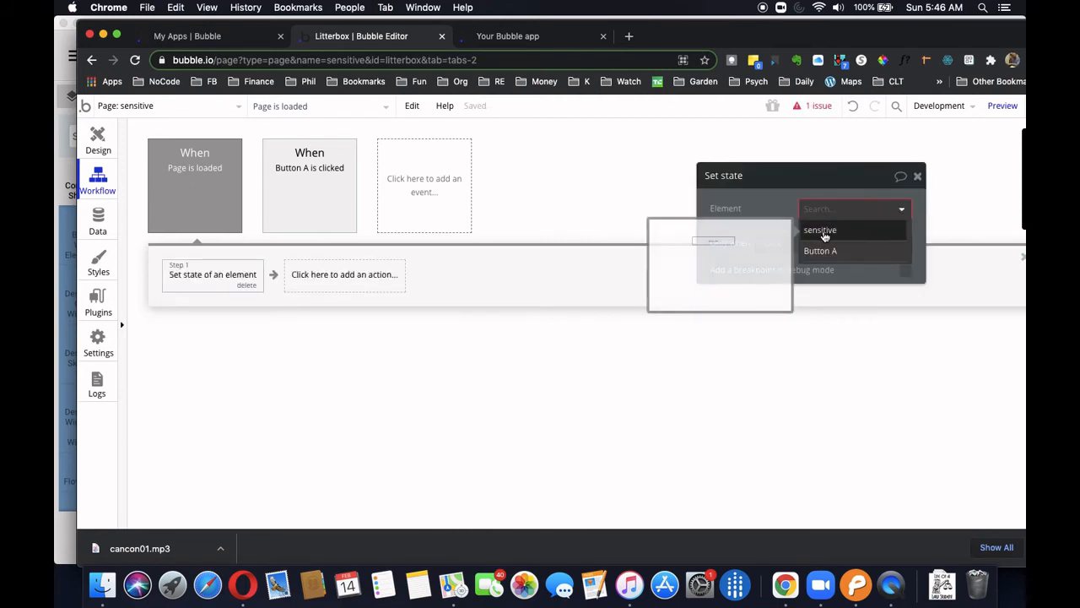
{"action": "left_click", "coordinate": [868, 240]}
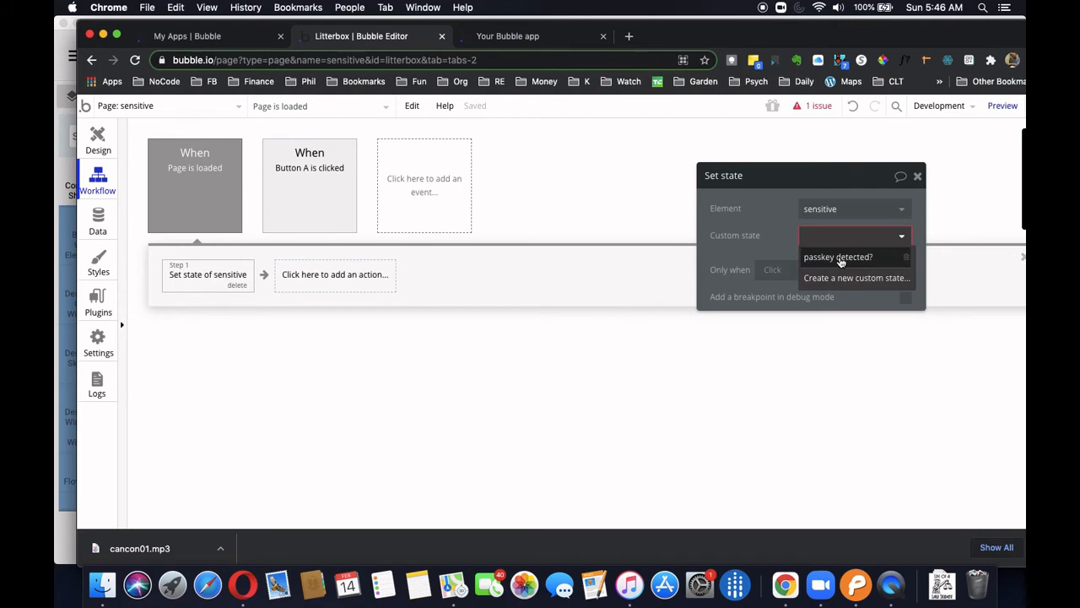
{"action": "left_click", "coordinate": [840, 258]}
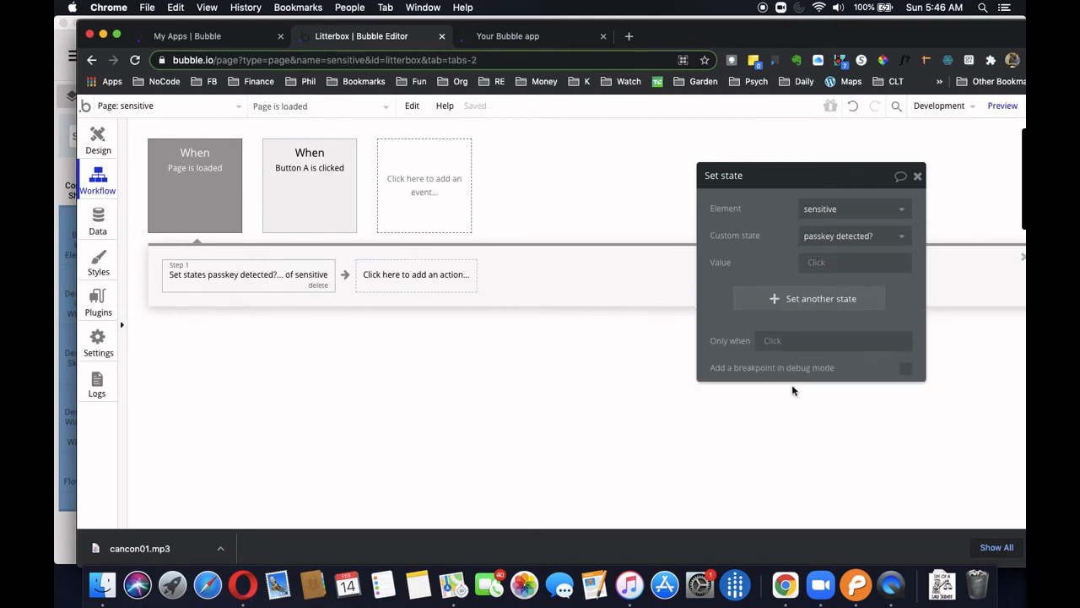
{"action": "left_click", "coordinate": [828, 262]}
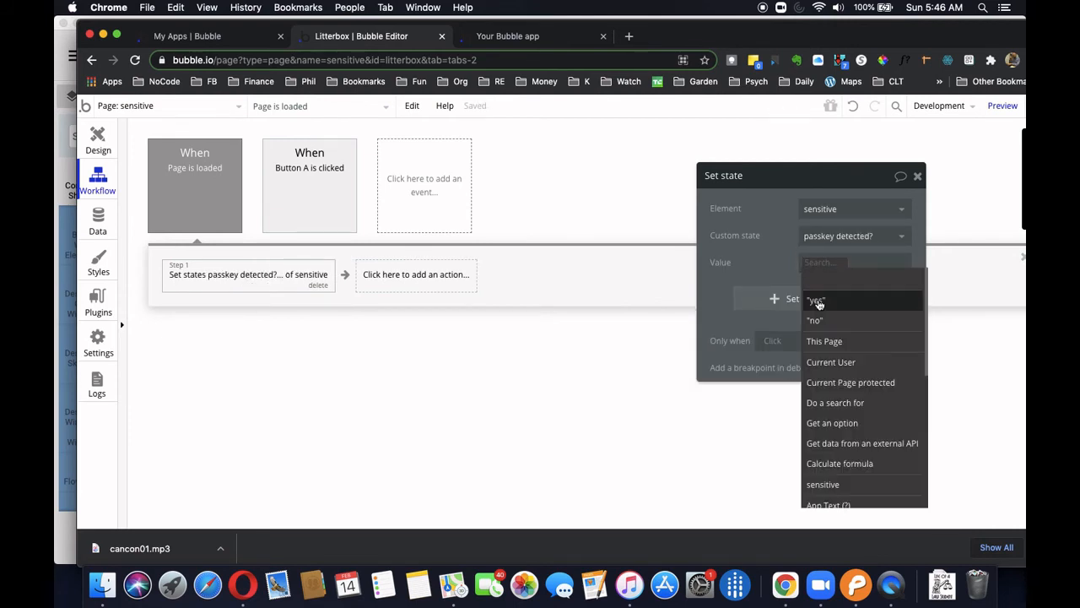
{"action": "left_click", "coordinate": [815, 300]}
Restrict the "yes" action to run only when Current Page protected's passkey is the secret passkey value.
{"action": "left_click", "coordinate": [773, 340]}
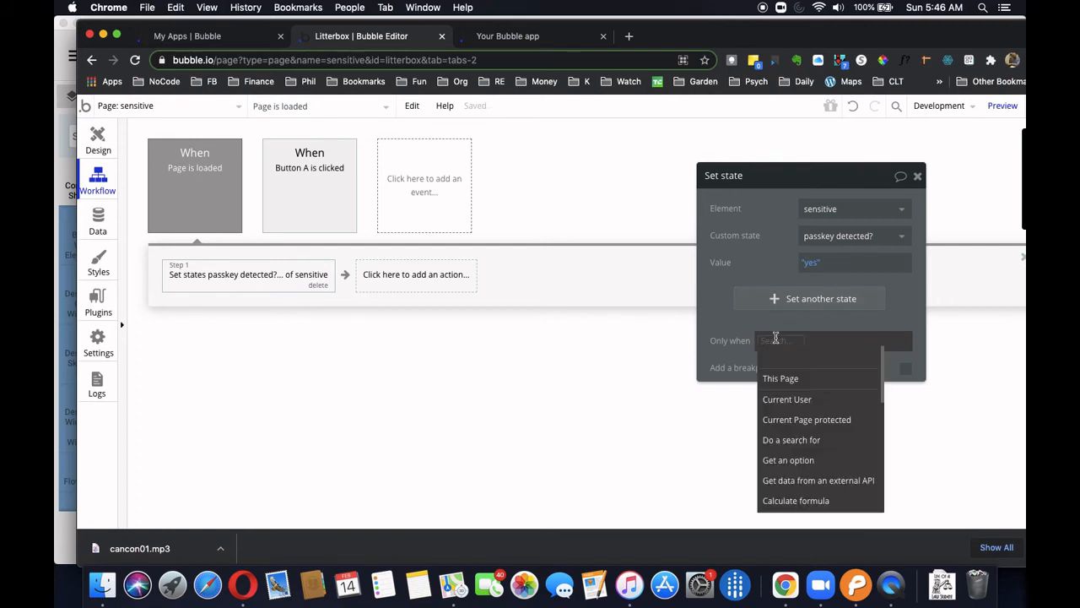
{"action": "left_click", "coordinate": [807, 419]}
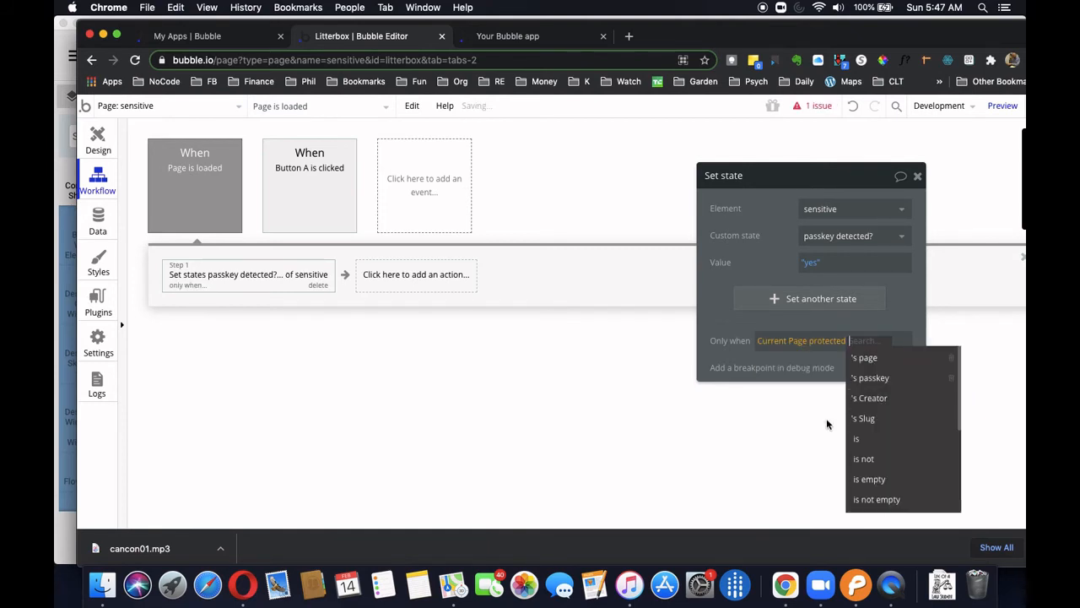
{"action": "left_click", "coordinate": [882, 380]}
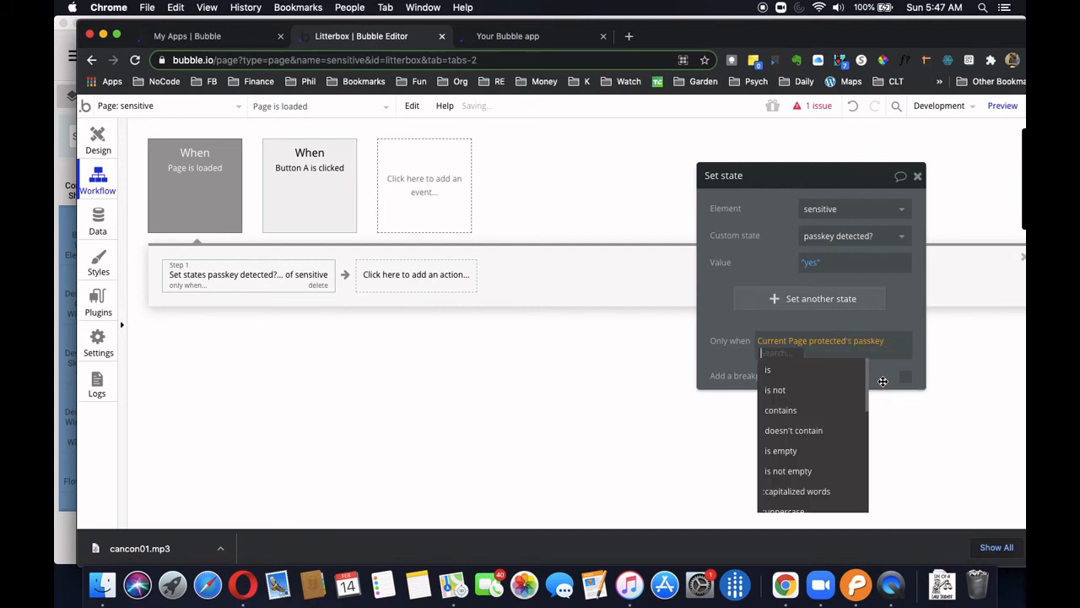
{"action": "left_click", "coordinate": [791, 373]}
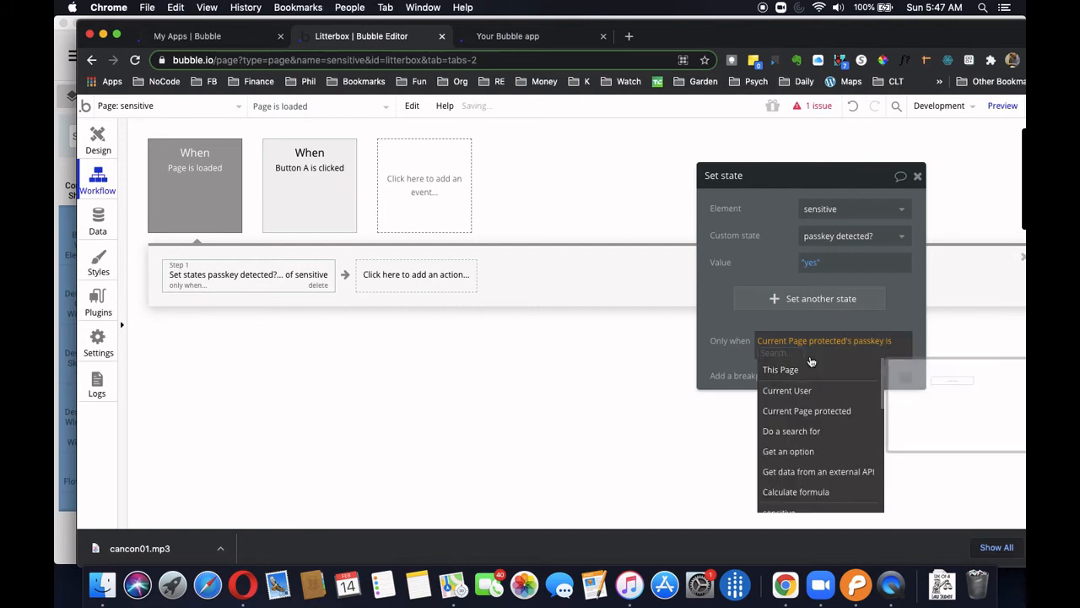
{"action": "type", "text": "ur1gfiurgpg"}
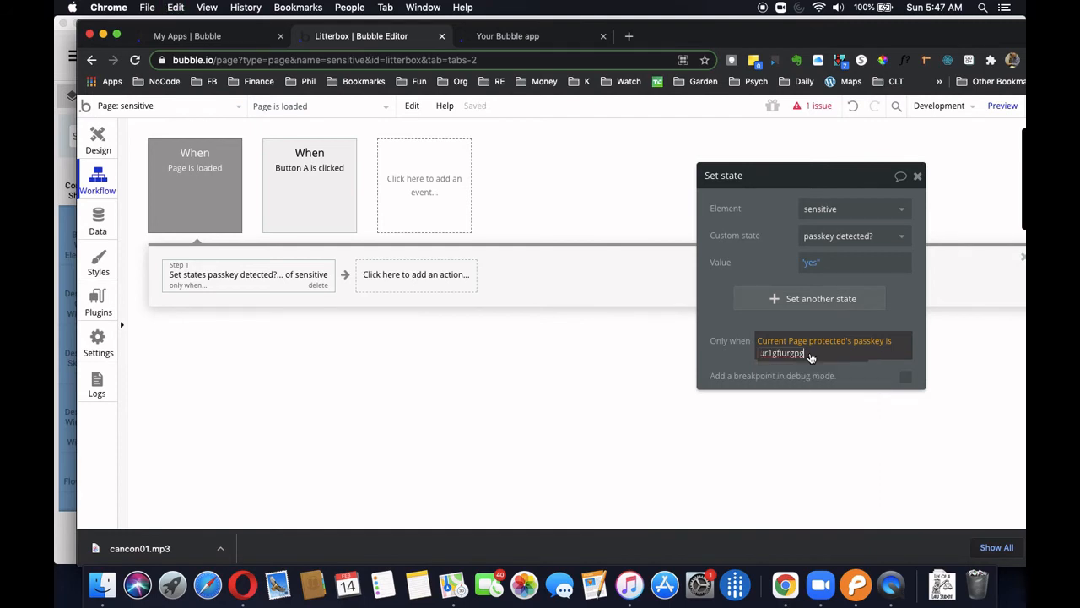
{"action": "key", "text": "Return"}
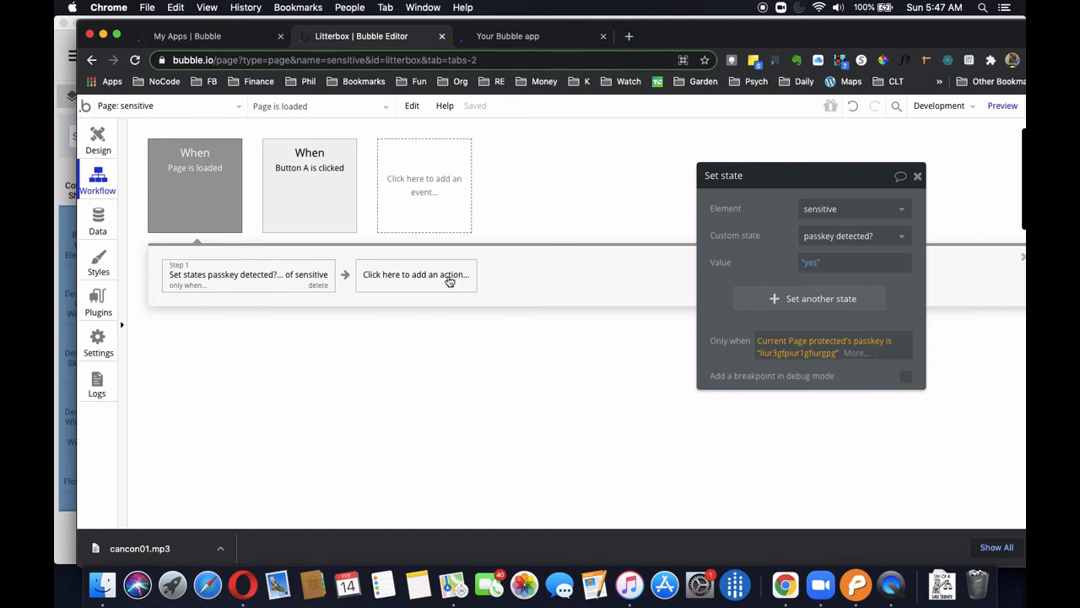
Add a second Set state action that sets the sensitive page's passkey detected? state to "no".
{"action": "left_click", "coordinate": [449, 281]}
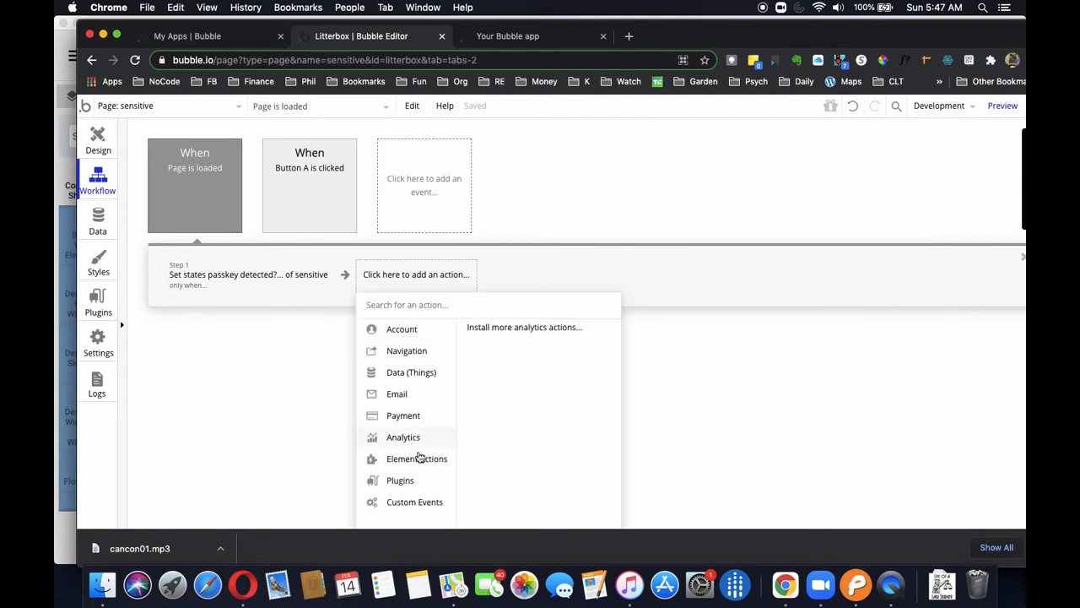
{"action": "mouse_move", "coordinate": [420, 456]}
{"action": "left_click", "coordinate": [556, 370]}
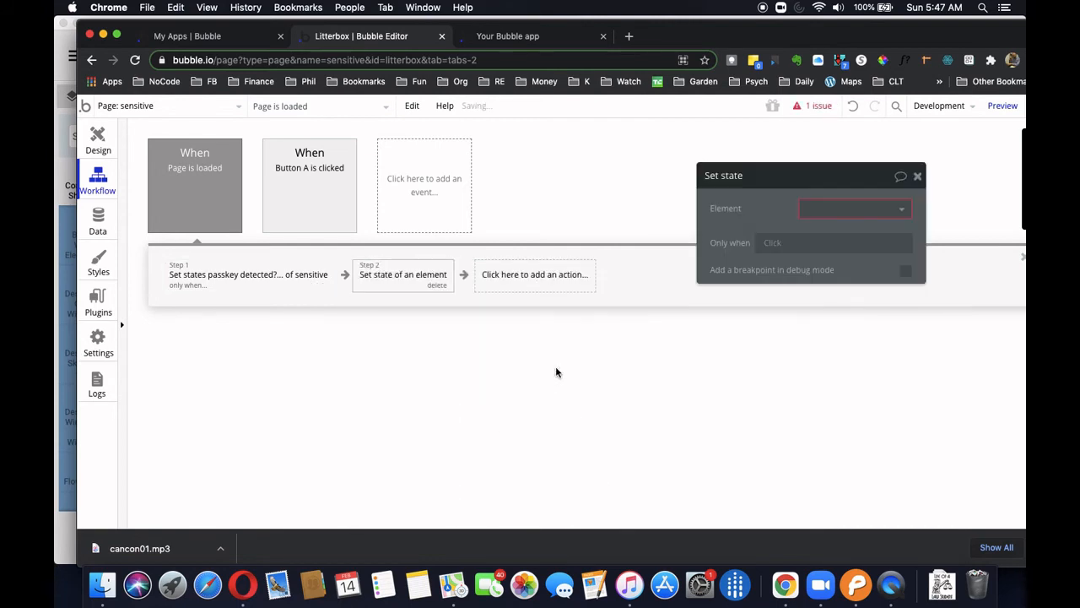
{"action": "left_click", "coordinate": [807, 212]}
{"action": "left_click", "coordinate": [816, 229]}
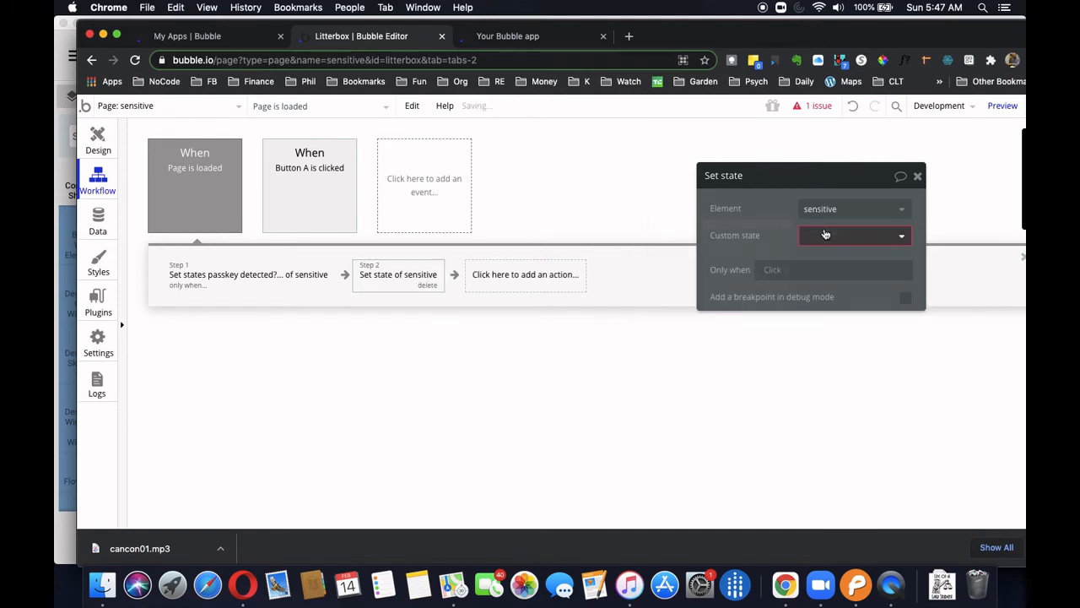
{"action": "left_click", "coordinate": [831, 235]}
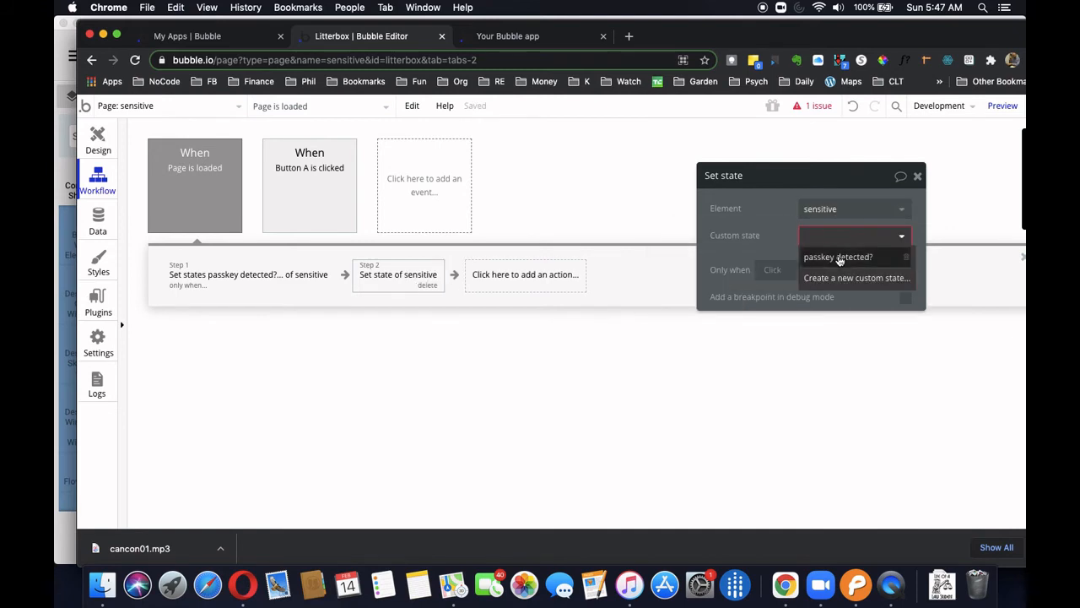
{"action": "left_click", "coordinate": [839, 258]}
{"action": "left_click", "coordinate": [814, 263]}
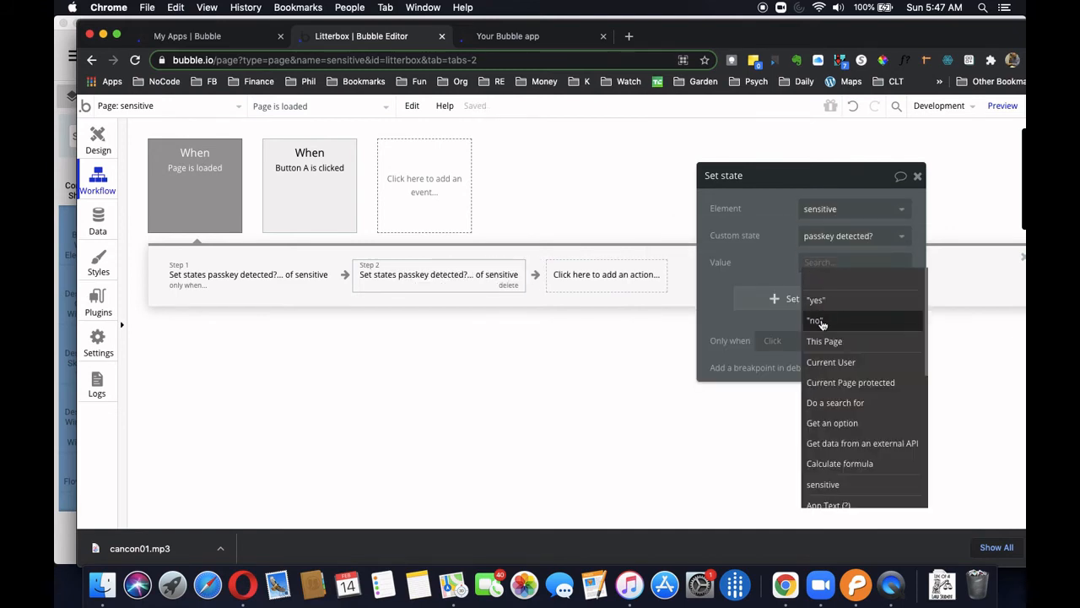
{"action": "left_click", "coordinate": [821, 322]}
Restrict the "no" action to run only when Current Page protected's passkey is not the secret passkey value.
{"action": "left_click", "coordinate": [776, 340]}
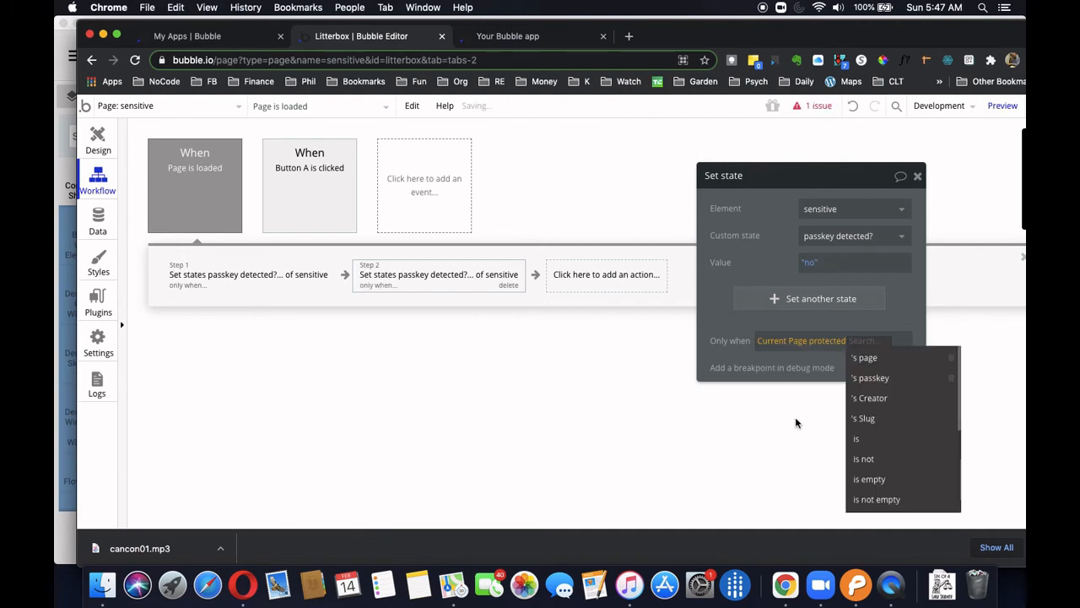
{"action": "left_click", "coordinate": [881, 378]}
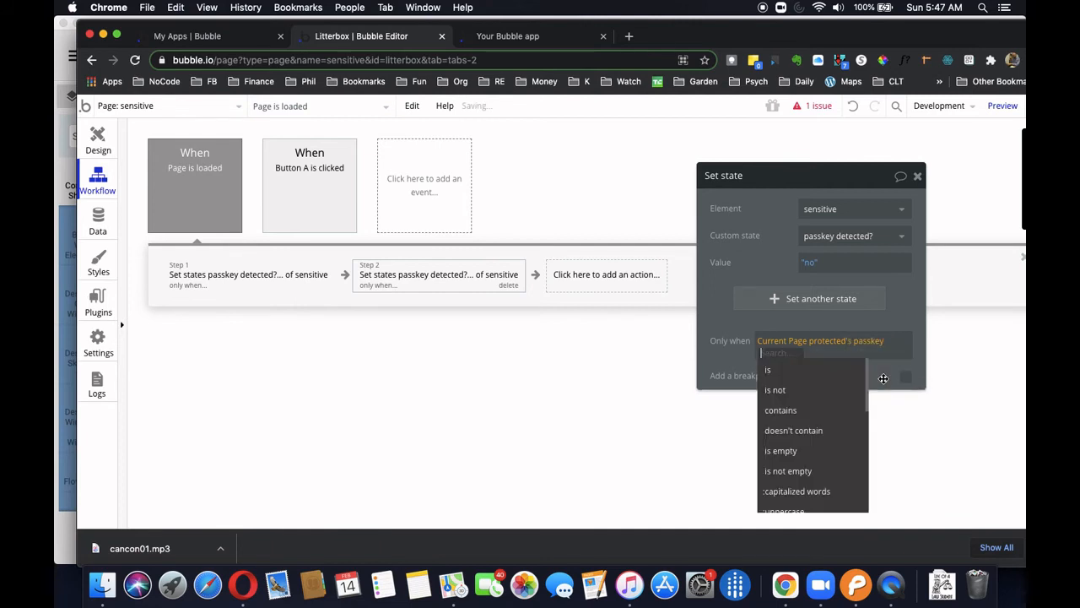
{"action": "left_click", "coordinate": [806, 389]}
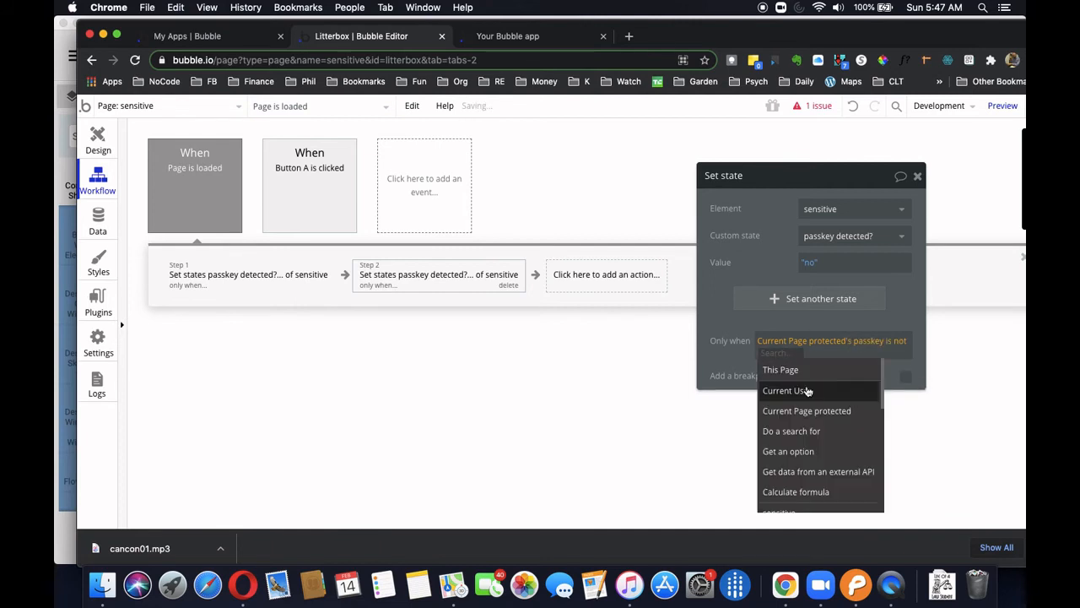
{"action": "type", "text": "ar1gfiurgpg"}
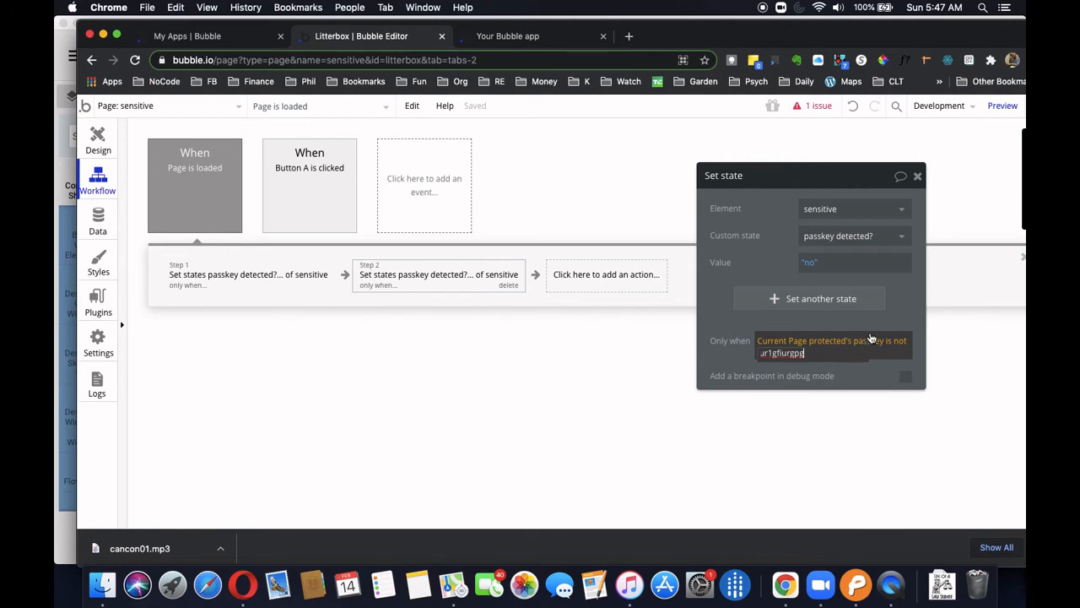
{"action": "left_click", "coordinate": [894, 316]}
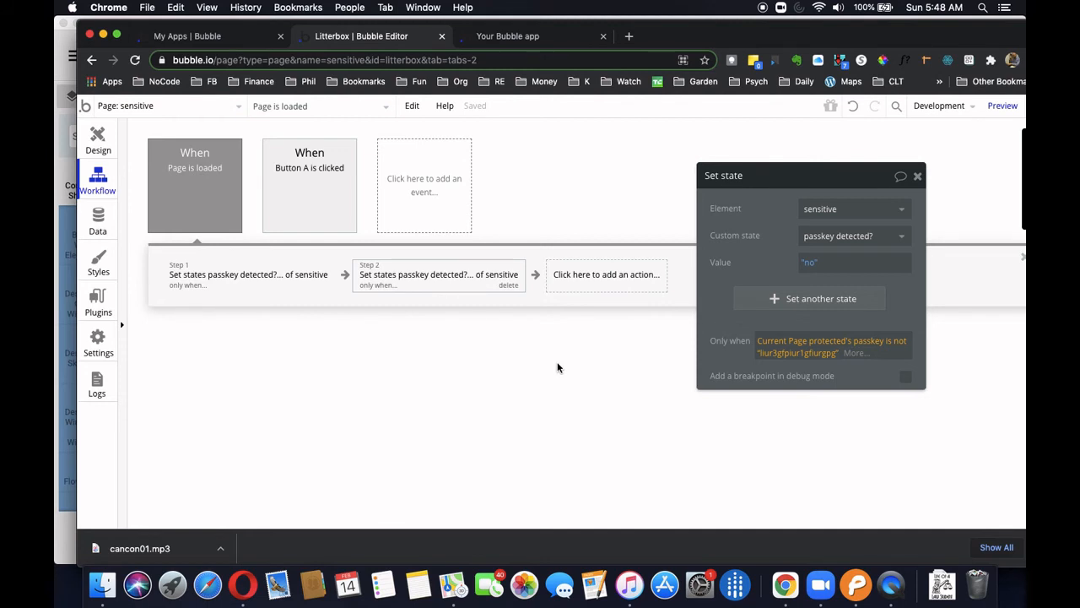
Add a 1000 ms pause before the next action as the third step of the page-load workflow.
{"action": "left_click", "coordinate": [581, 281]}
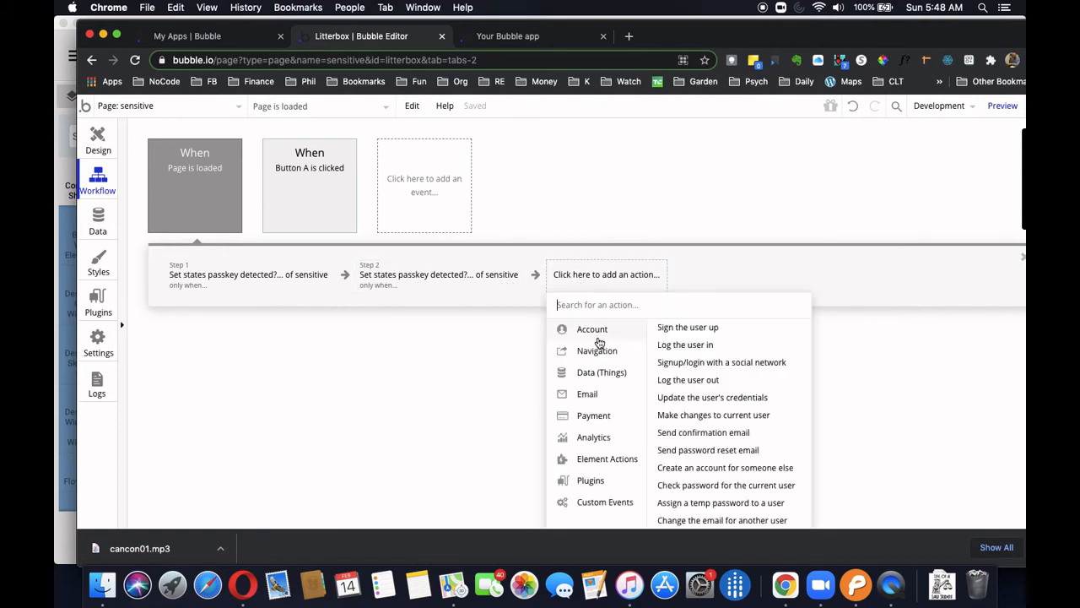
{"action": "mouse_move", "coordinate": [601, 354]}
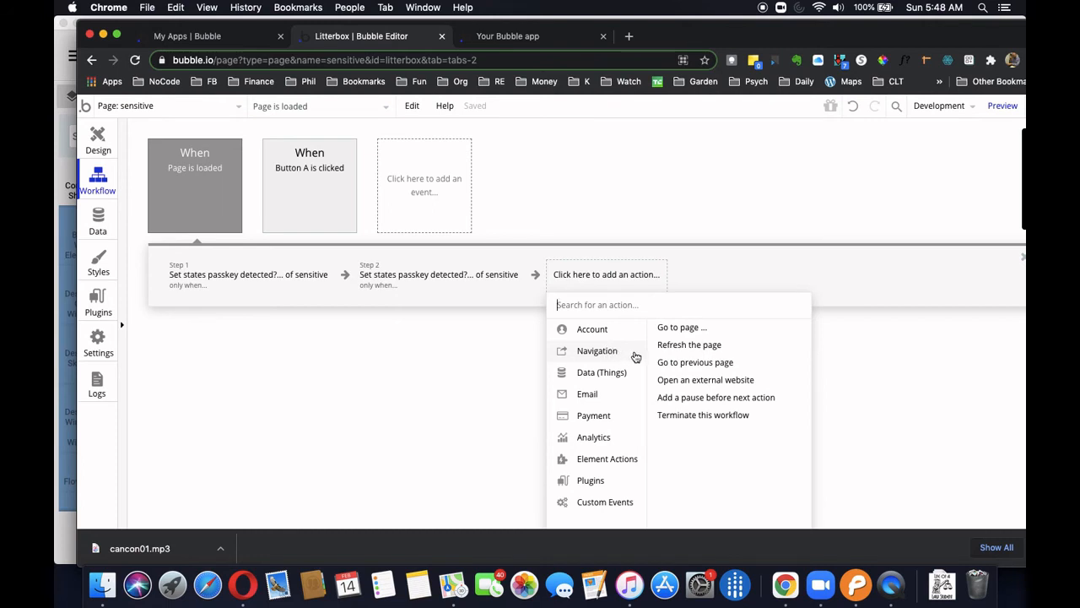
{"action": "left_click", "coordinate": [704, 399]}
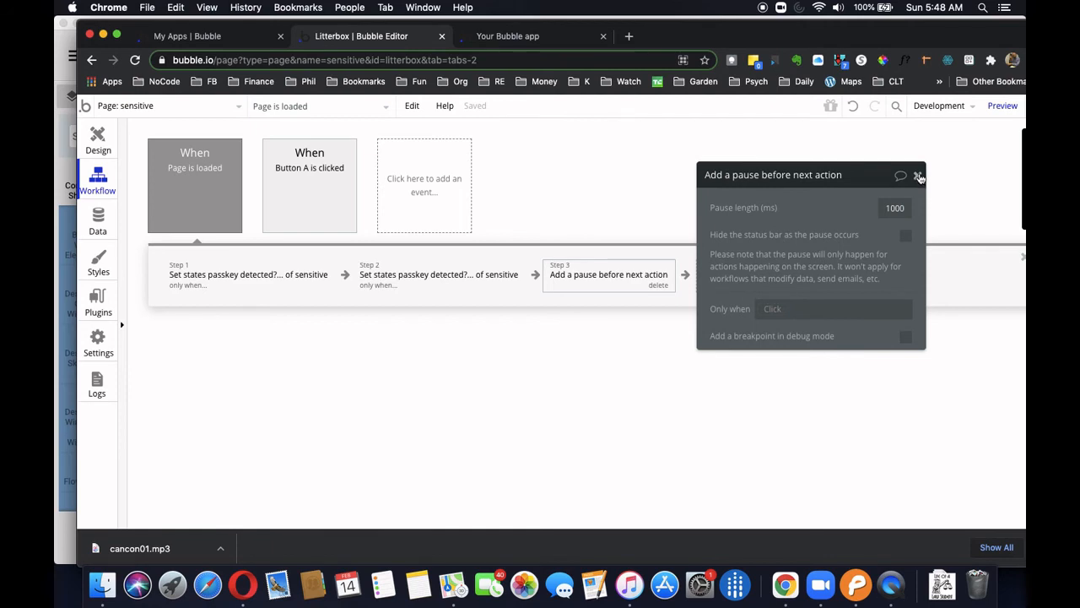
{"action": "left_click", "coordinate": [918, 177]}
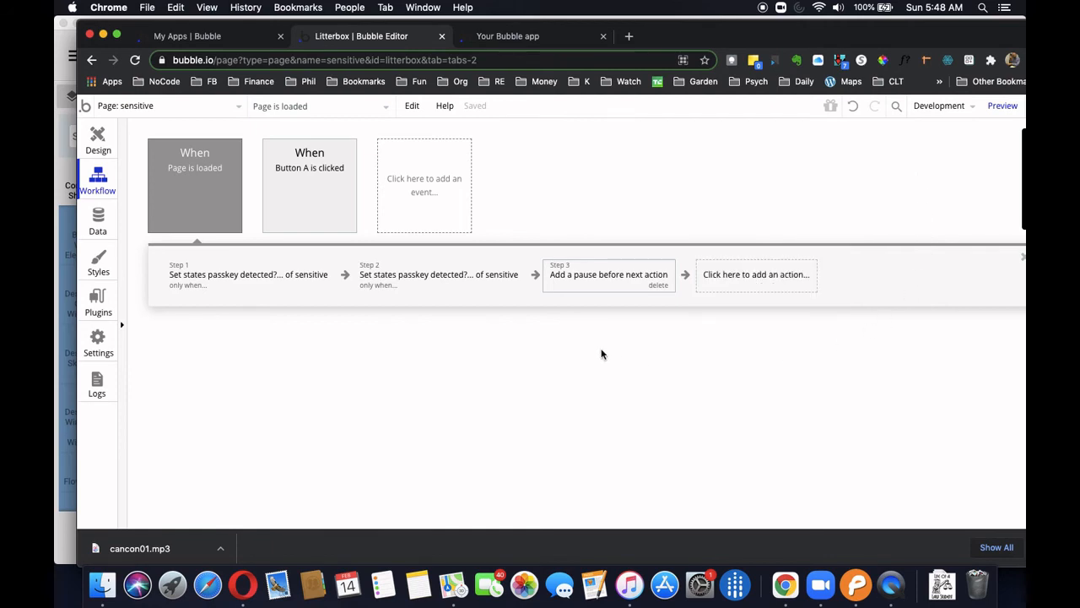
Add a Make changes to thing action as step 4 of the page-load workflow, with Current Page protected as the thing to change.
{"action": "left_click", "coordinate": [721, 280]}
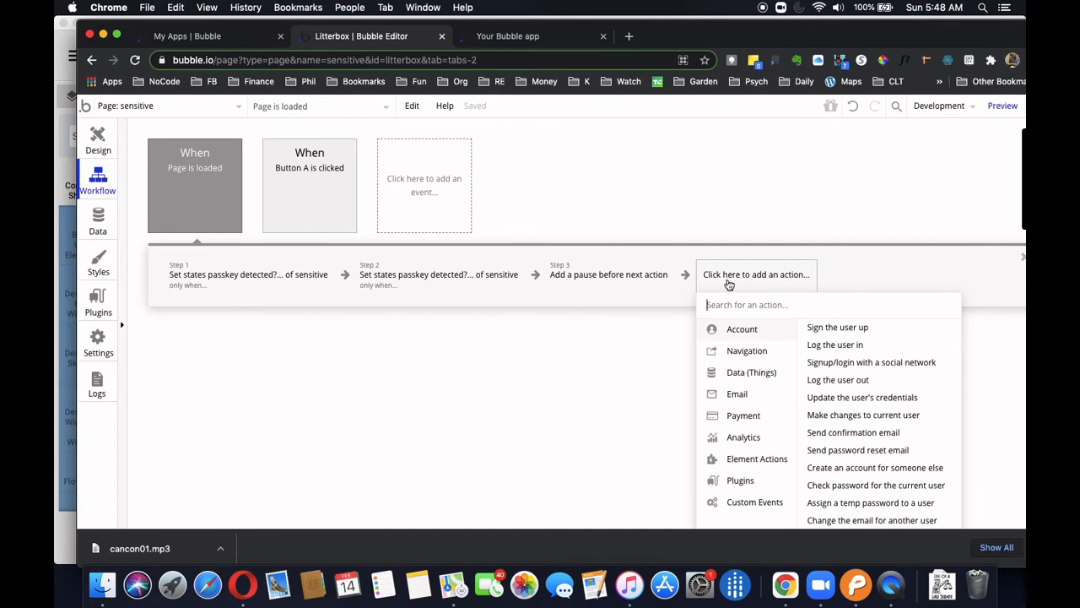
{"action": "mouse_move", "coordinate": [752, 377]}
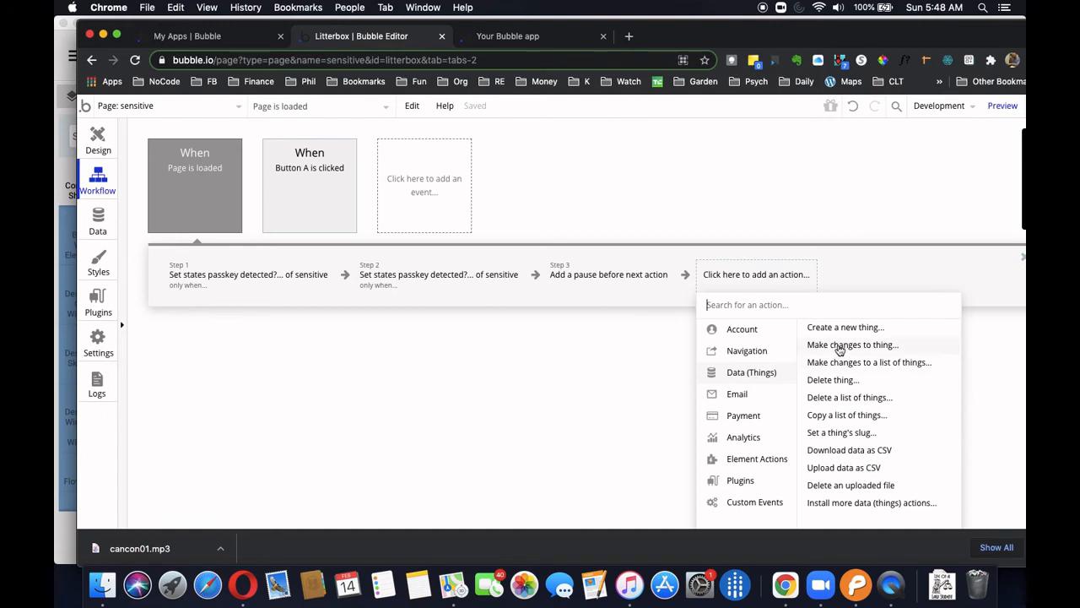
{"action": "left_click", "coordinate": [835, 345]}
{"action": "left_click", "coordinate": [814, 208]}
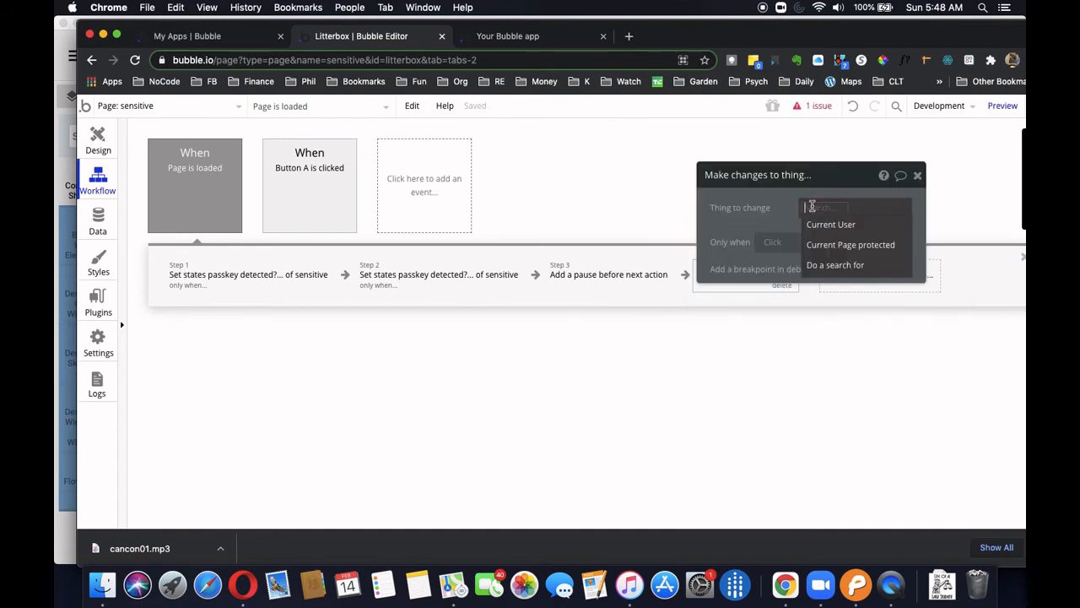
{"action": "left_click", "coordinate": [850, 245]}
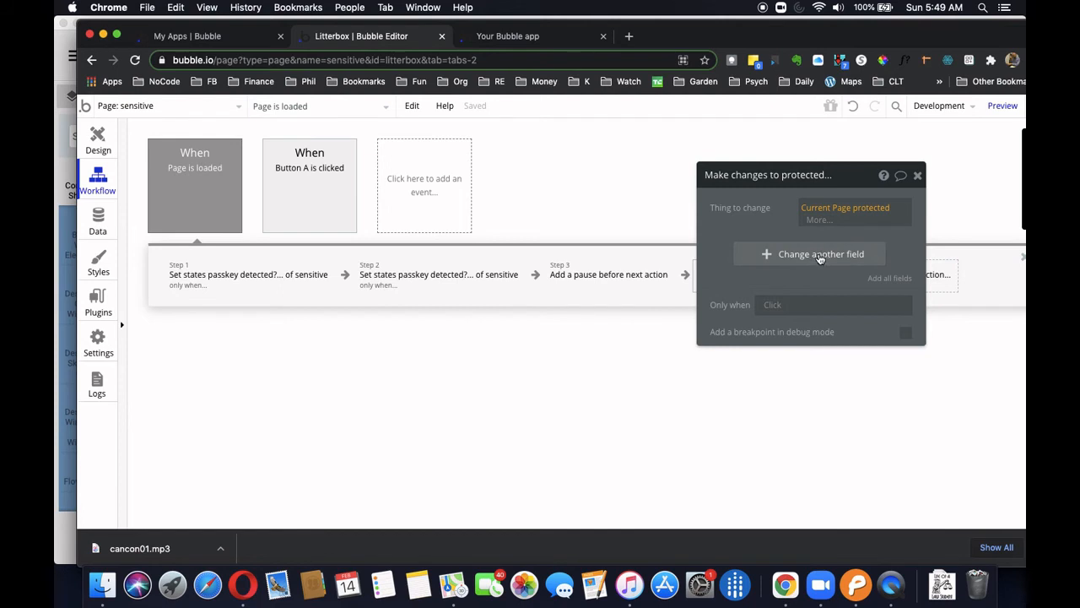
Have the Make changes action reset the passkey field to 0.
{"action": "left_click", "coordinate": [817, 255]}
{"action": "left_click", "coordinate": [728, 241]}
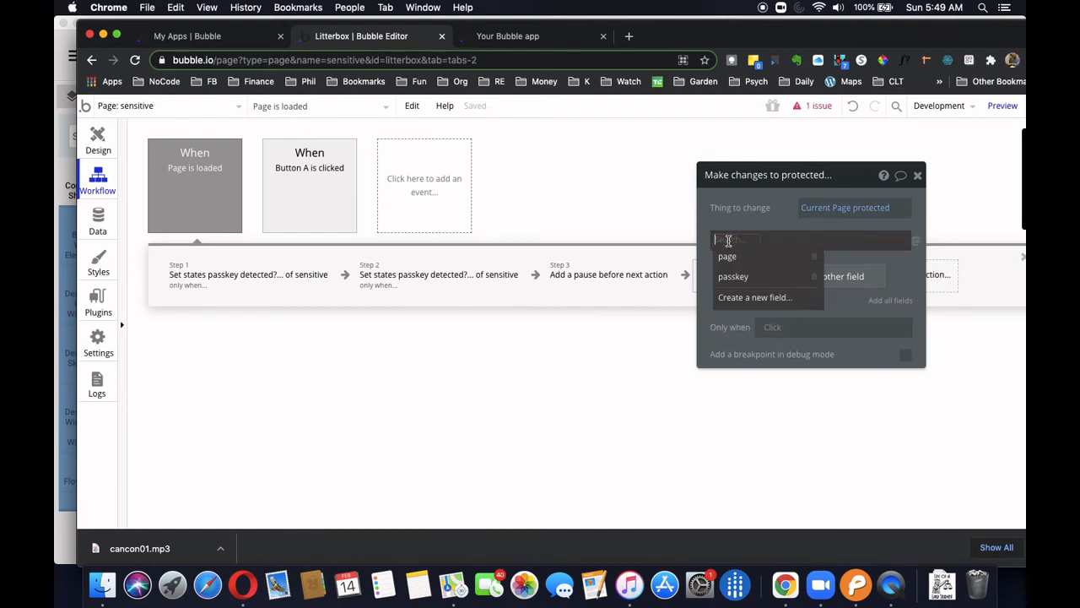
{"action": "left_click", "coordinate": [733, 276]}
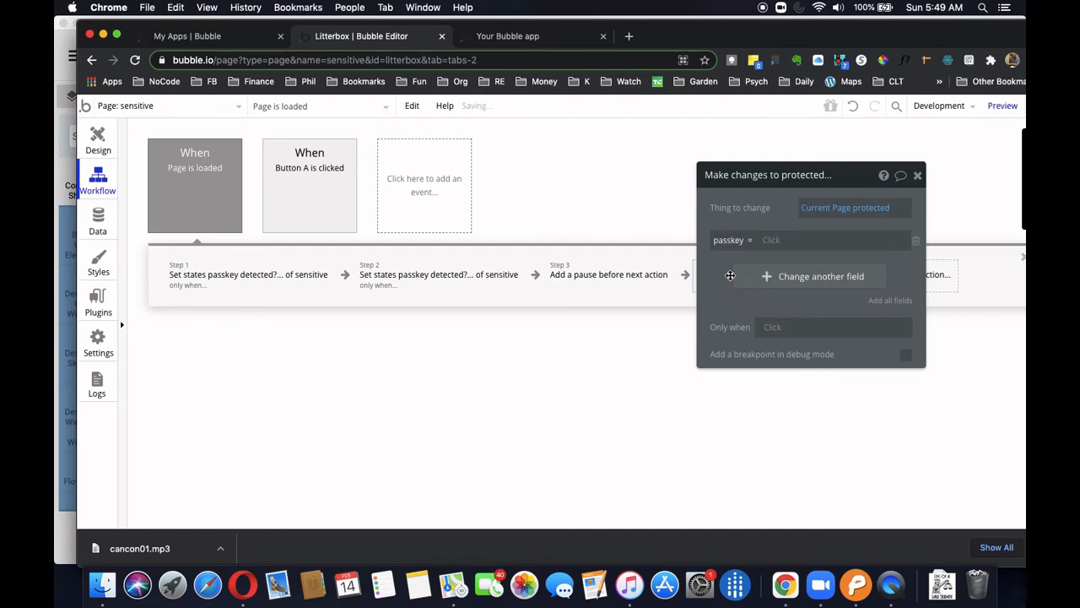
{"action": "left_click", "coordinate": [780, 242]}
{"action": "type", "text": "0"}
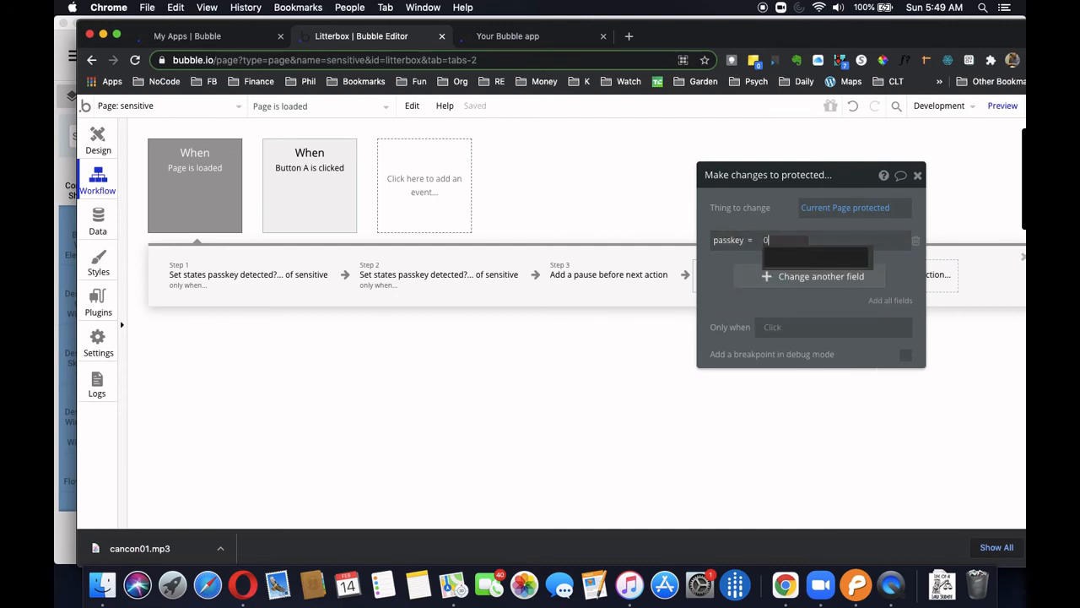
{"action": "key", "text": "BackSpace"}
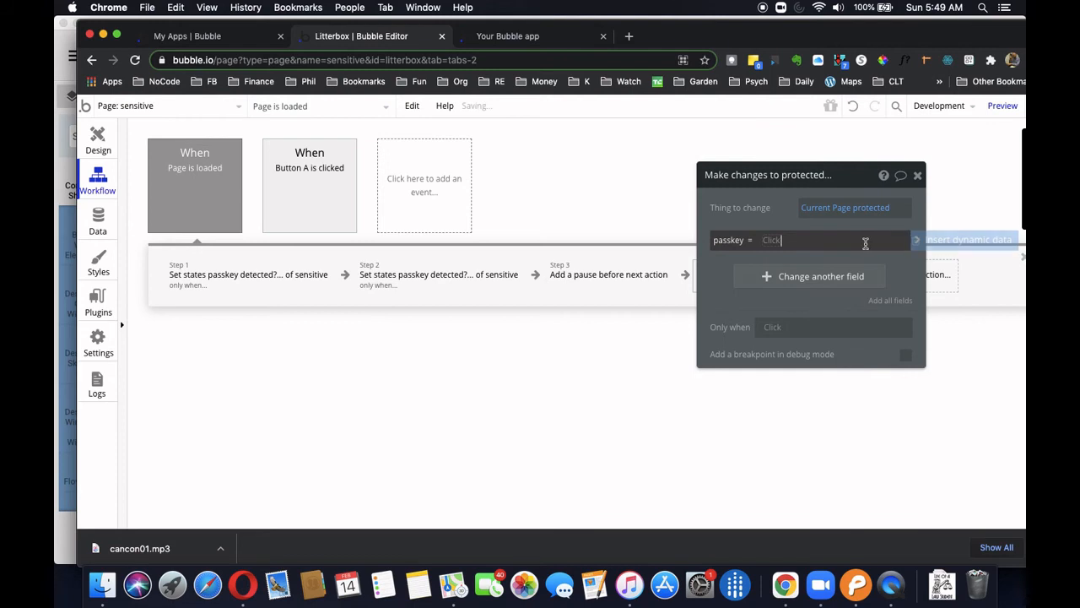
{"action": "type", "text": "0"}
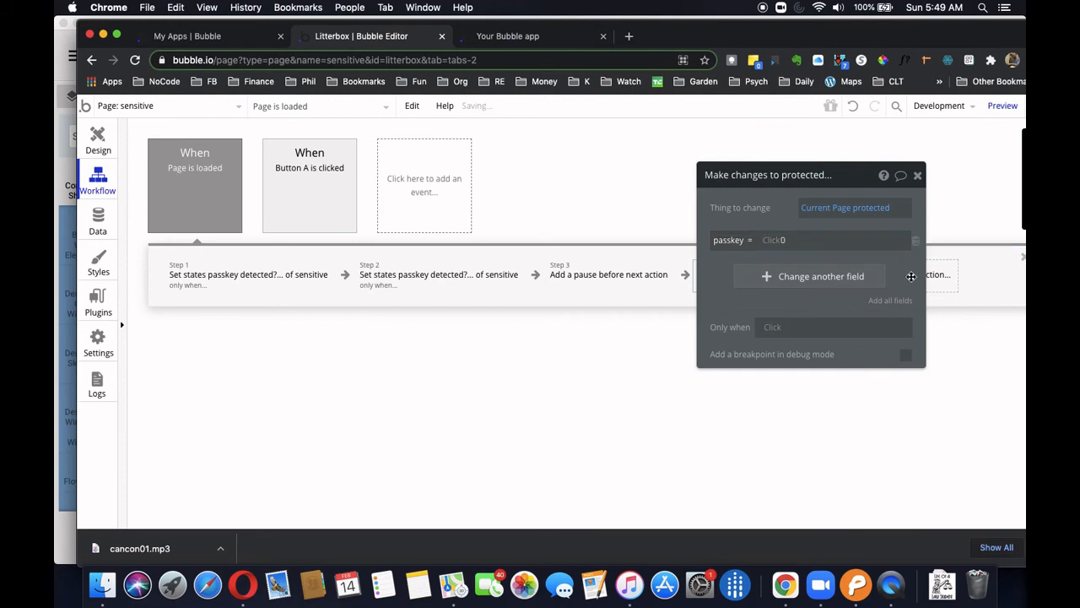
{"action": "left_click", "coordinate": [919, 177]}
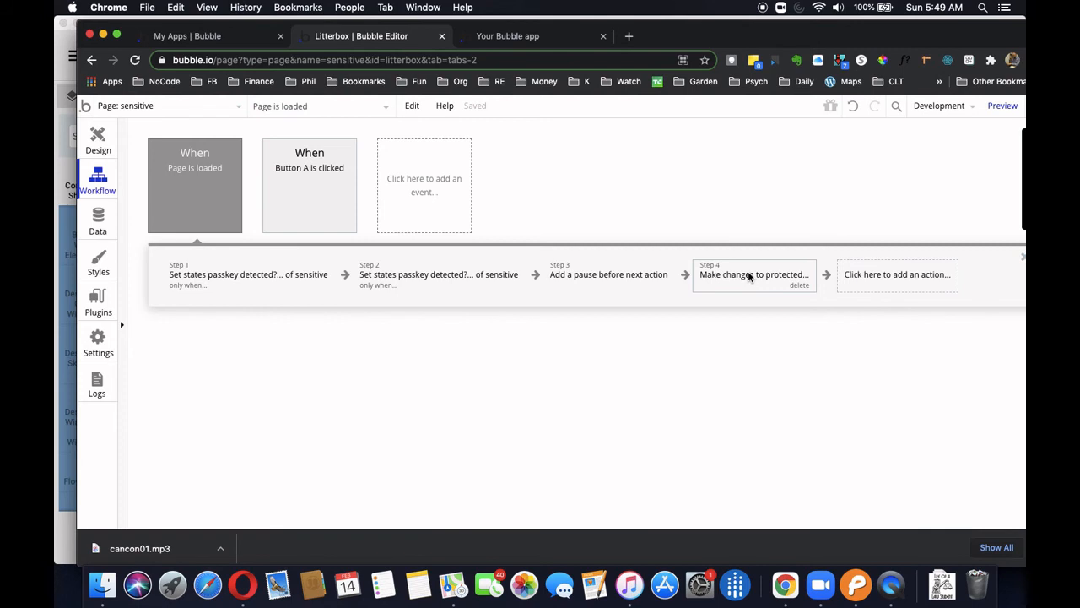
Add a Go to page action as step 5 of the page-load workflow, with redirect as the destination.
{"action": "left_click", "coordinate": [875, 270]}
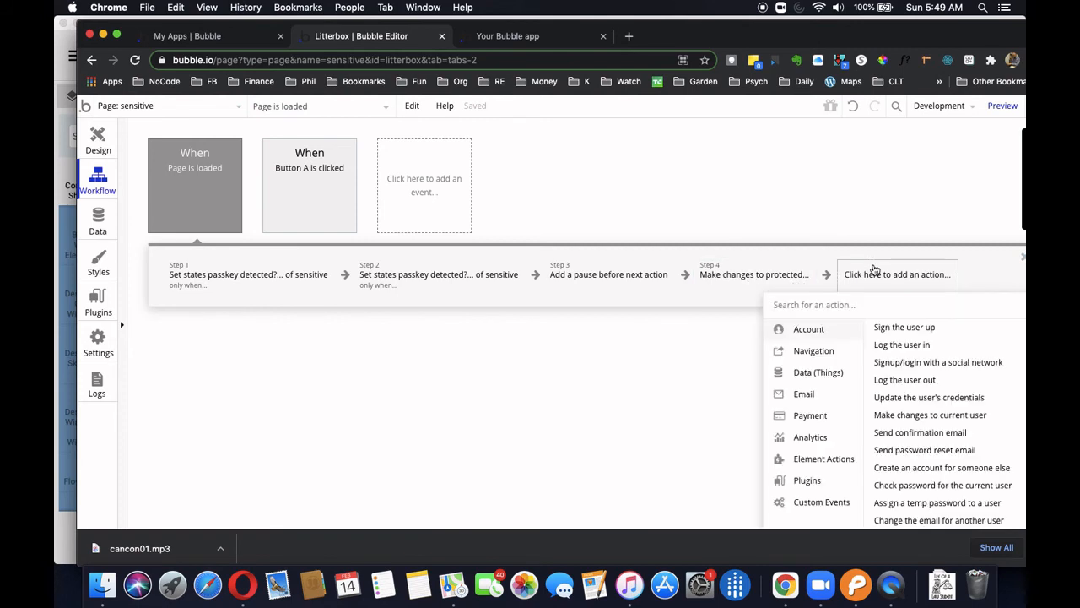
{"action": "mouse_move", "coordinate": [802, 351]}
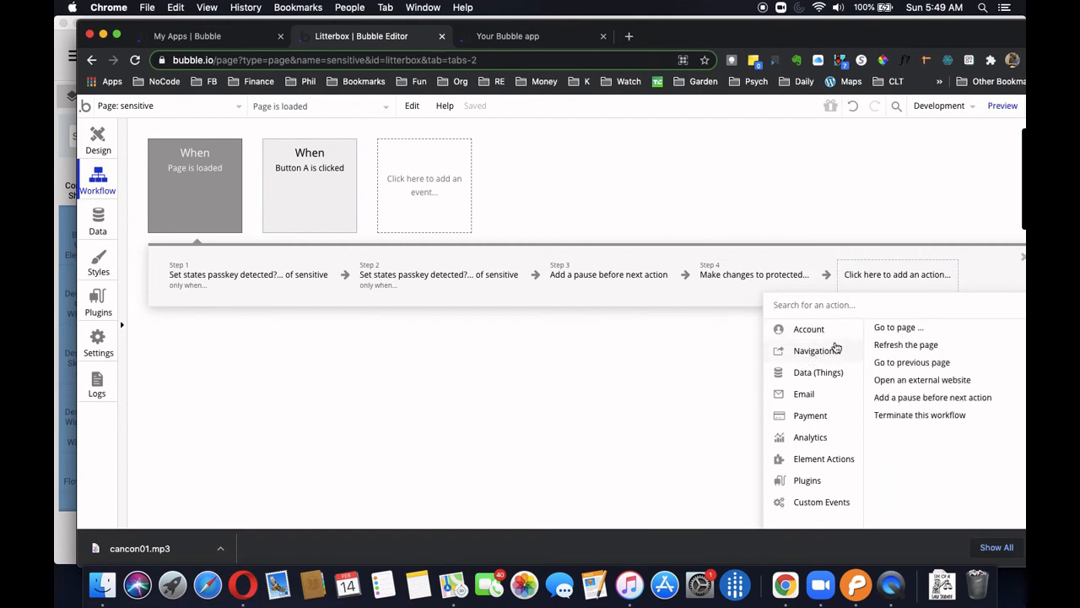
{"action": "left_click", "coordinate": [902, 329]}
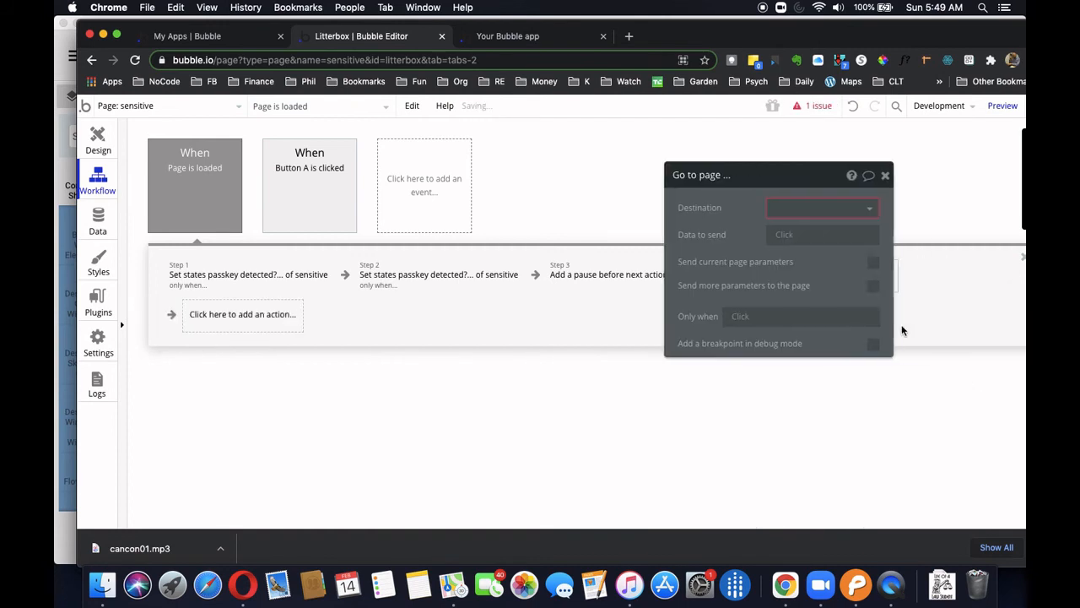
{"action": "left_click", "coordinate": [731, 208]}
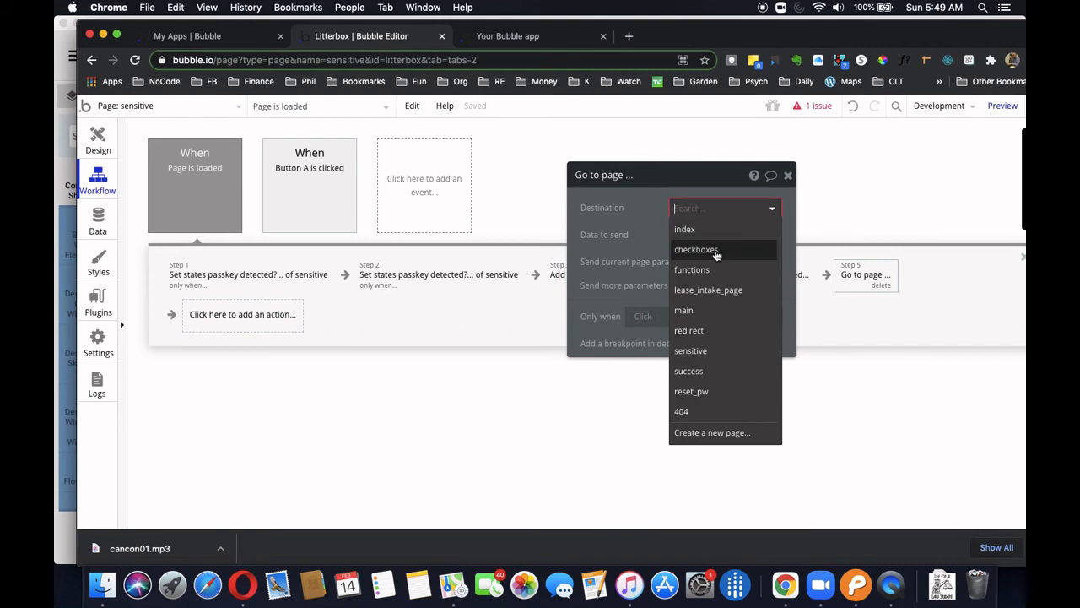
{"action": "left_click", "coordinate": [697, 330]}
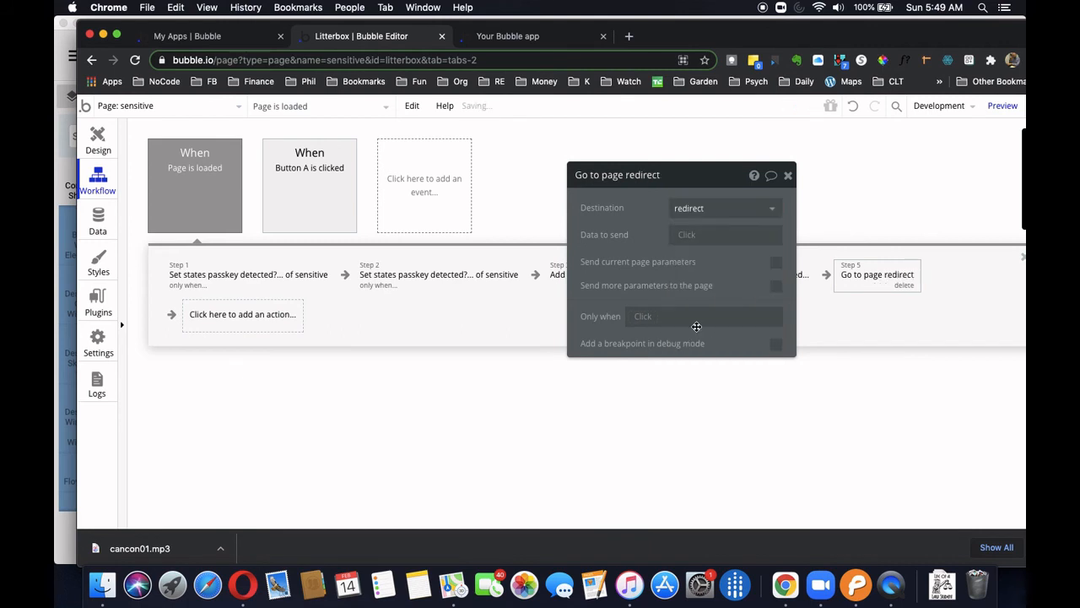
Restrict the Go to page redirect action to run only when sensitive's passkey detected? is "no".
{"action": "left_click", "coordinate": [643, 318]}
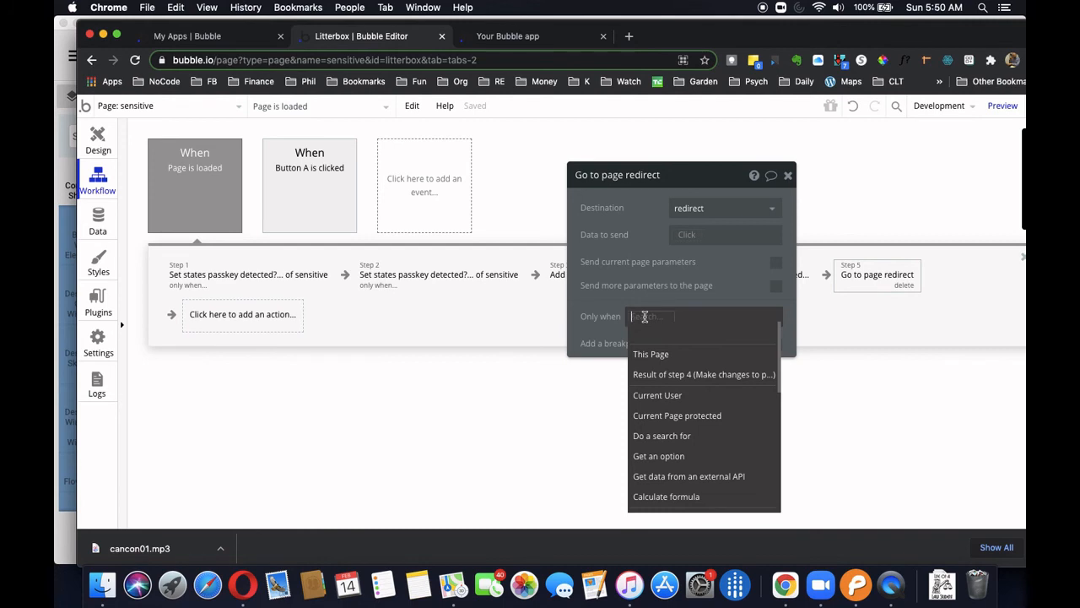
{"action": "scroll", "coordinate": [667, 468], "scroll_direction": "down", "scroll_amount": 2}
{"action": "left_click", "coordinate": [666, 461]}
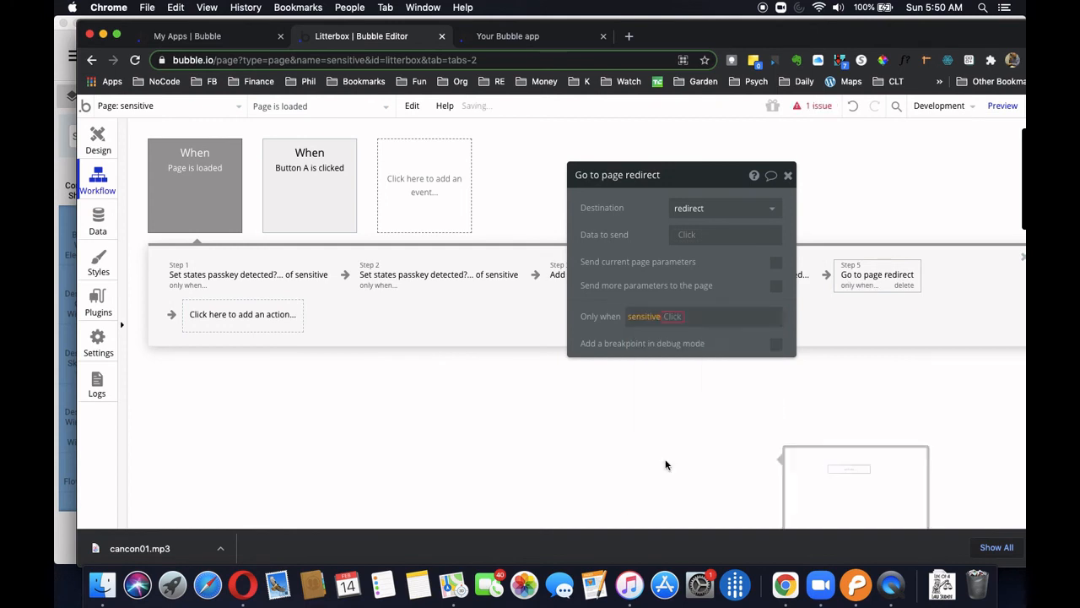
{"action": "left_click", "coordinate": [704, 334]}
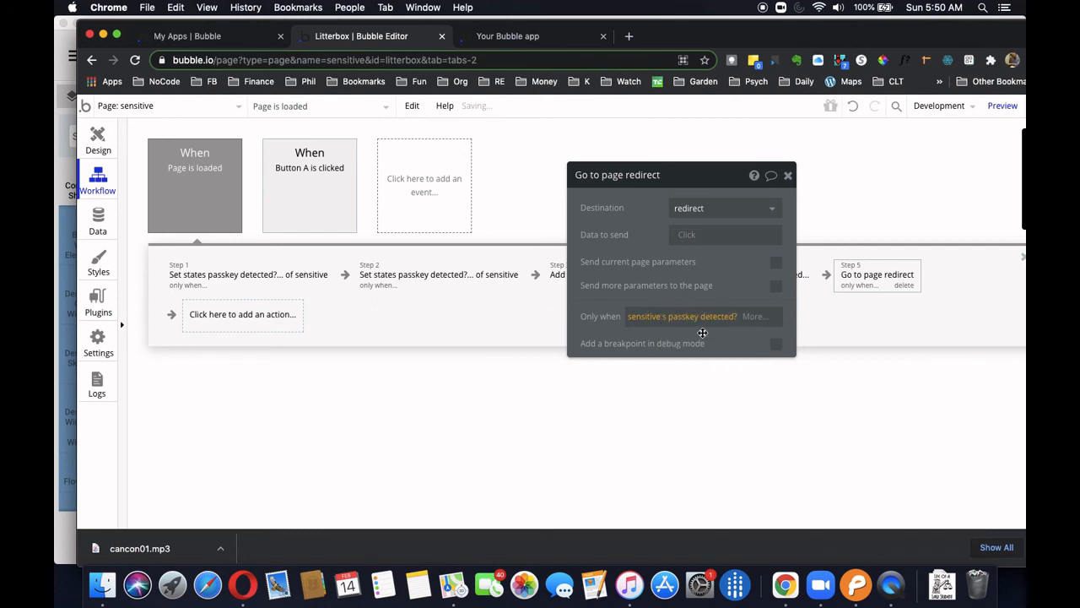
{"action": "left_click", "coordinate": [757, 319]}
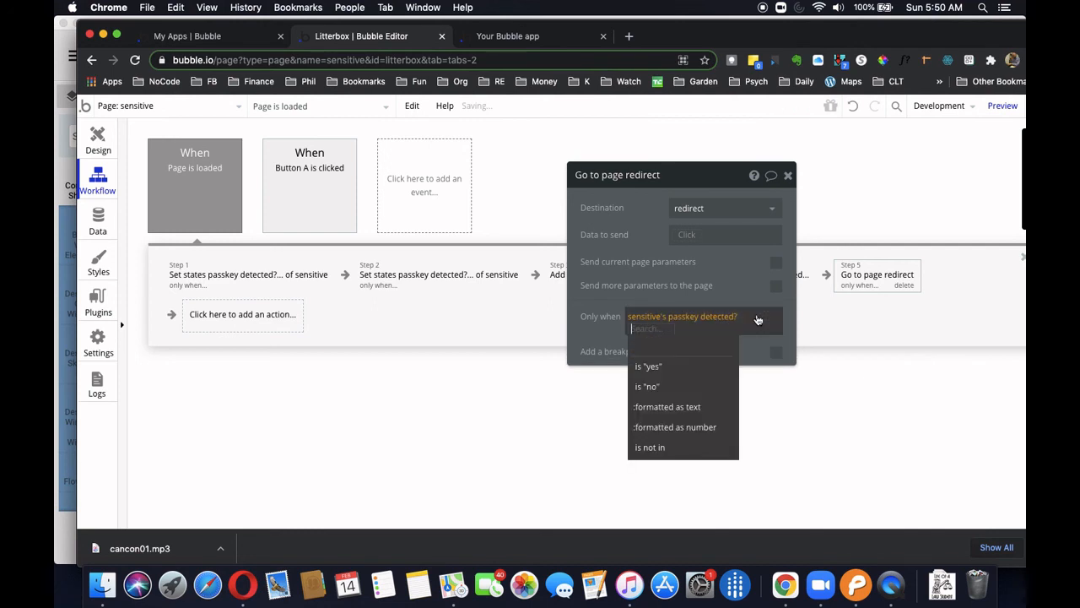
{"action": "left_click", "coordinate": [650, 385]}
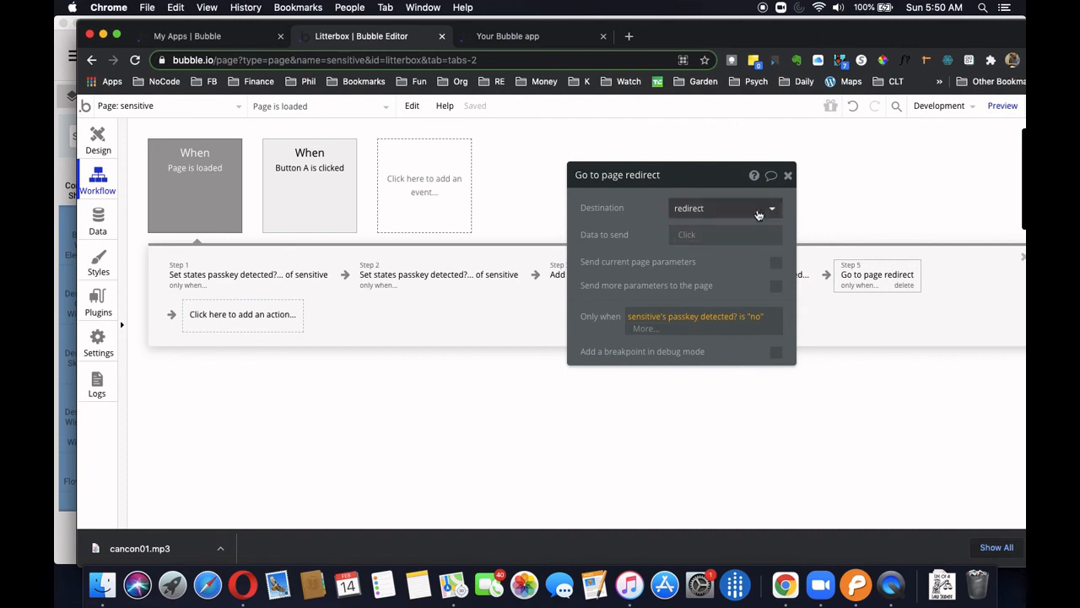
{"action": "left_click", "coordinate": [789, 176]}
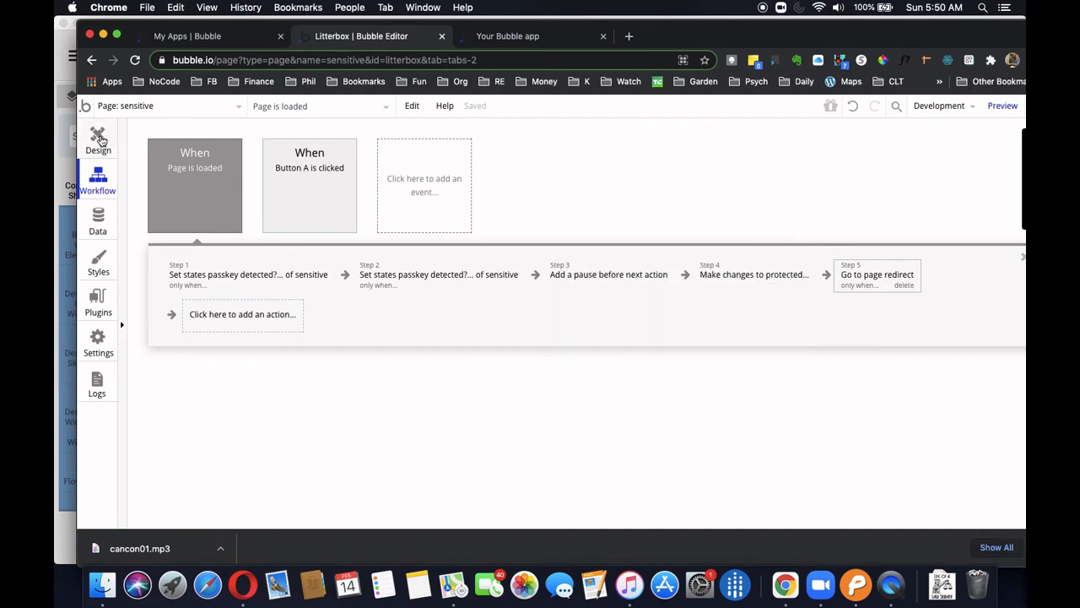
In the sensitive page's design, make Button A not visible on page load.
{"action": "left_click", "coordinate": [98, 140]}
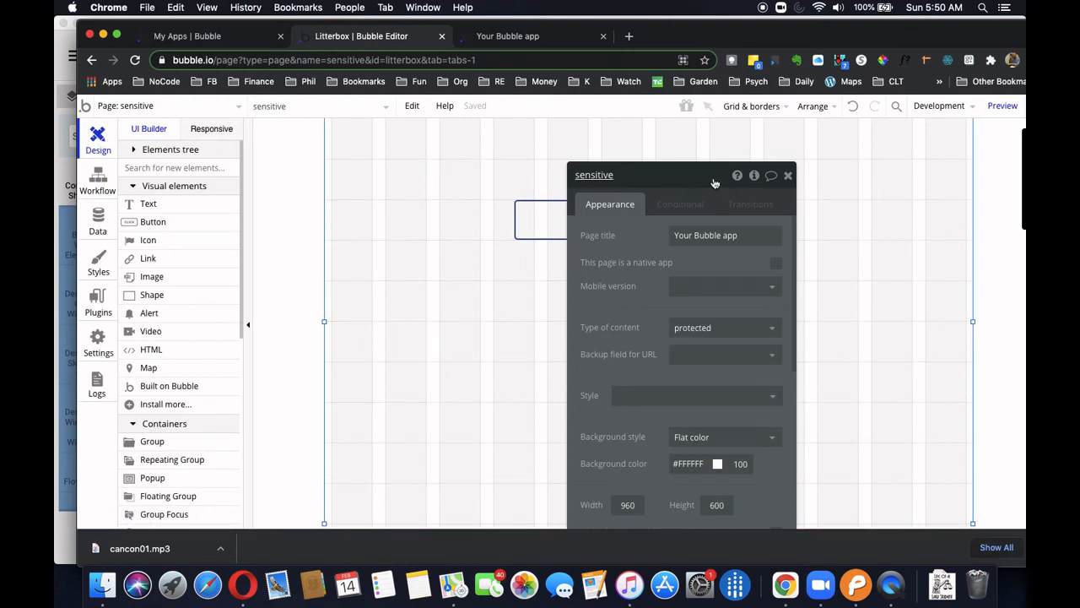
{"action": "left_click", "coordinate": [790, 174]}
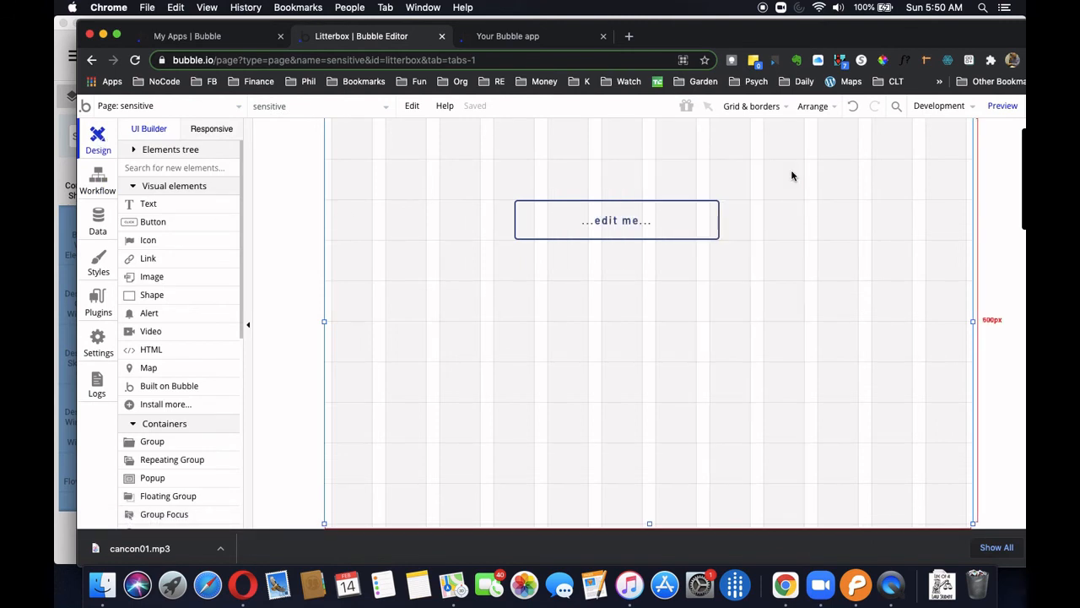
{"action": "double_click", "coordinate": [707, 217]}
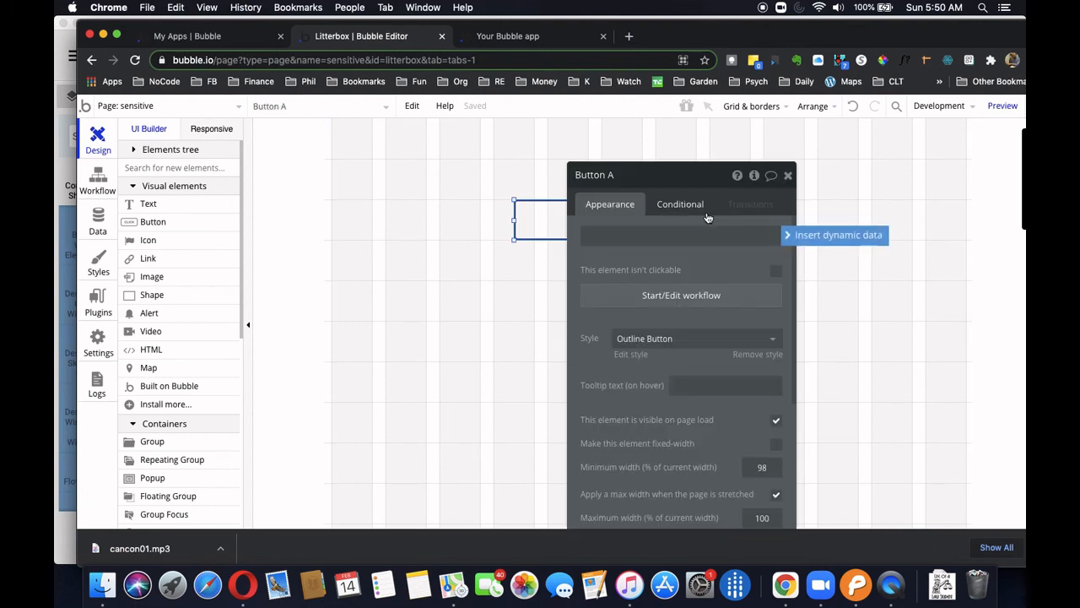
{"action": "left_click", "coordinate": [777, 422]}
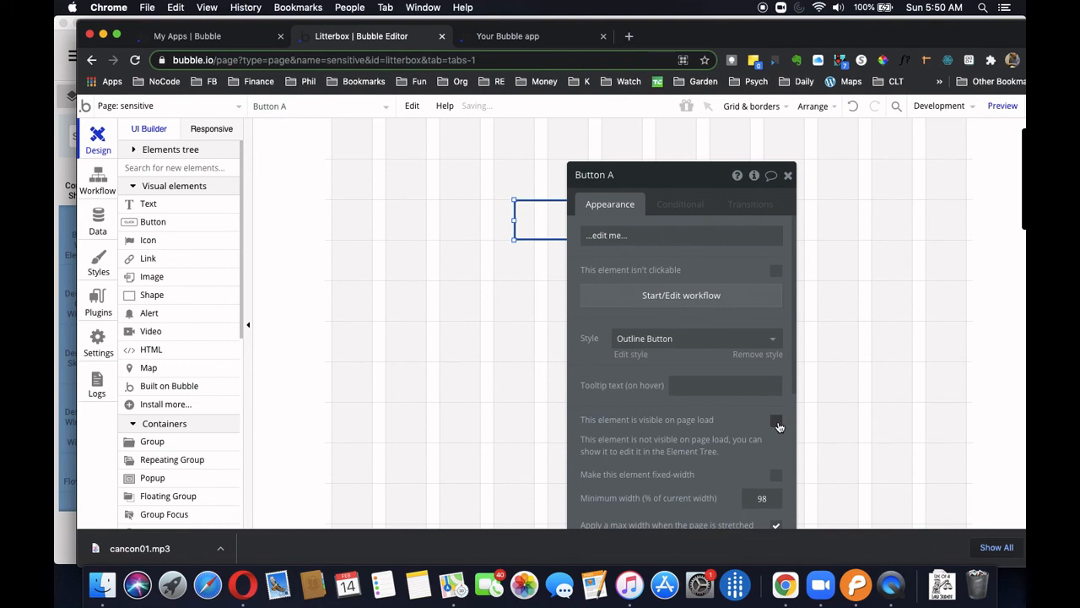
Define a new condition on Button A for when sensitive's passkey detected? is "yes".
{"action": "left_click", "coordinate": [690, 208]}
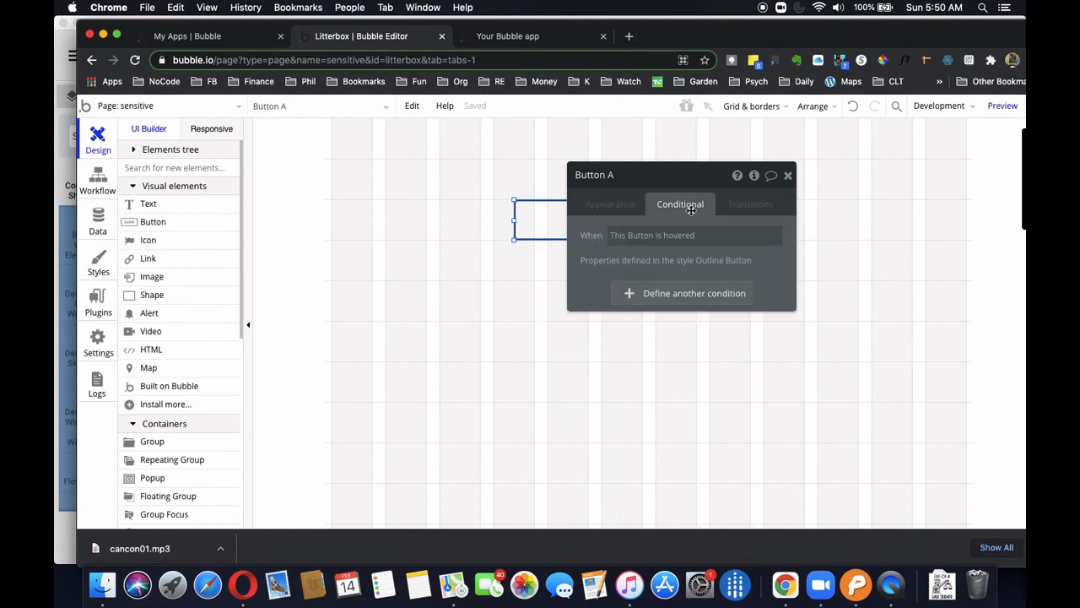
{"action": "left_click", "coordinate": [699, 298]}
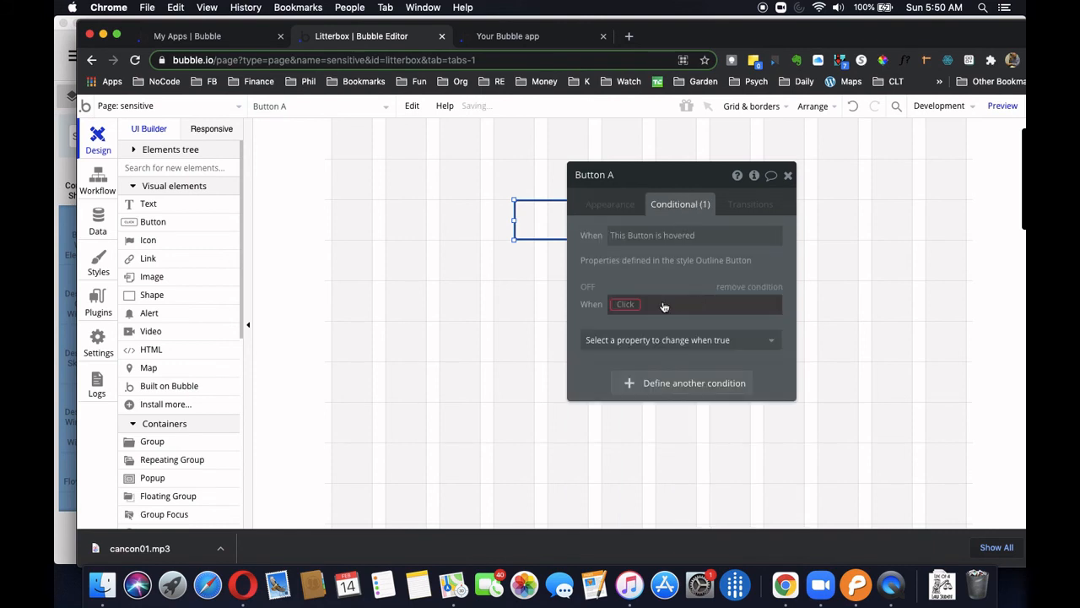
{"action": "left_click", "coordinate": [630, 304]}
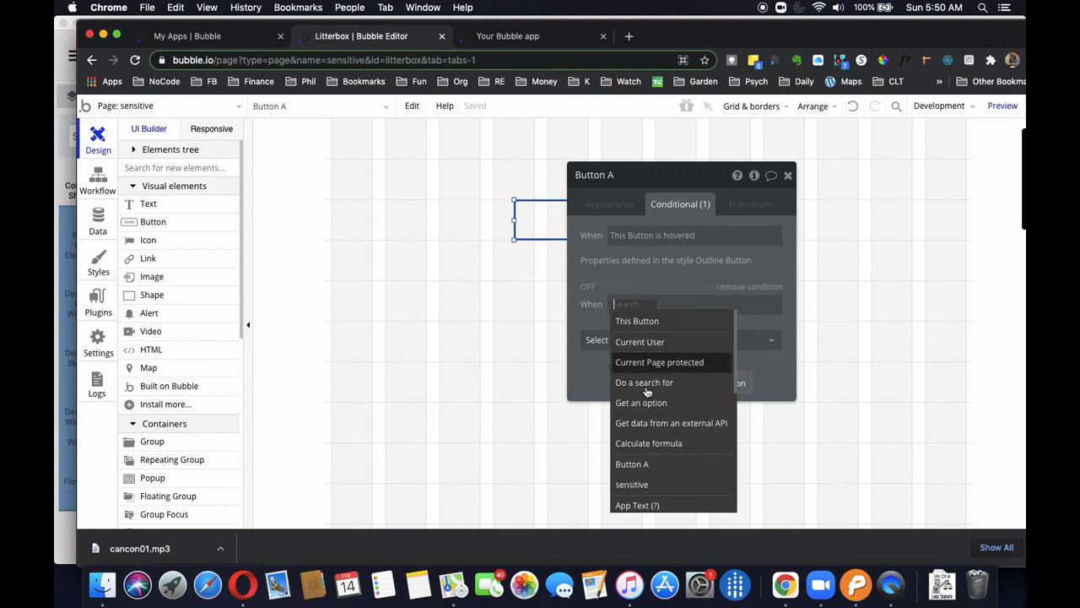
{"action": "scroll", "coordinate": [646, 435], "scroll_direction": "down", "scroll_amount": 2}
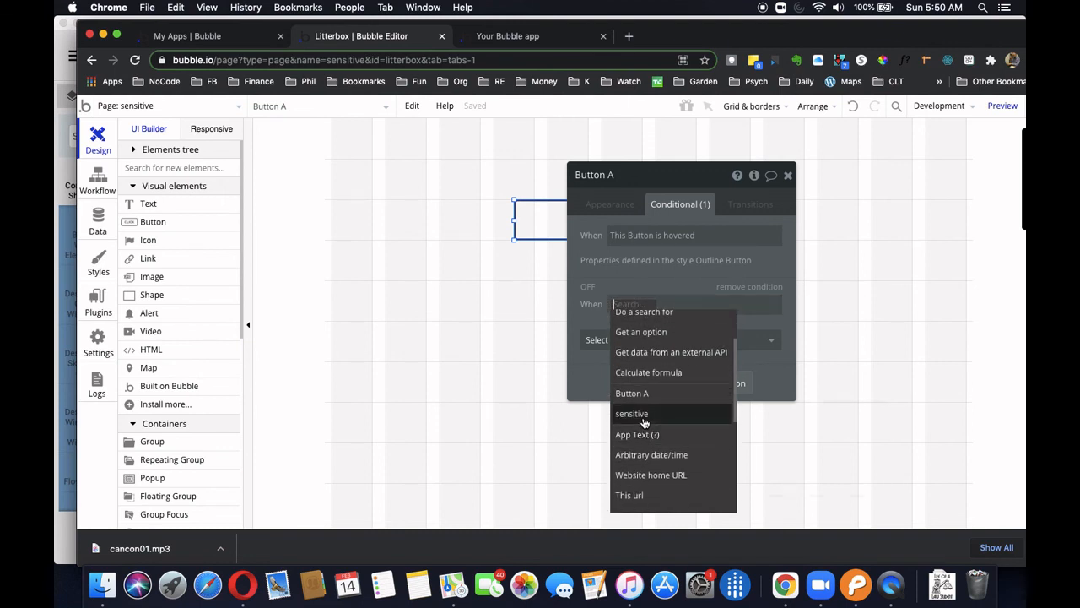
{"action": "left_click", "coordinate": [644, 412]}
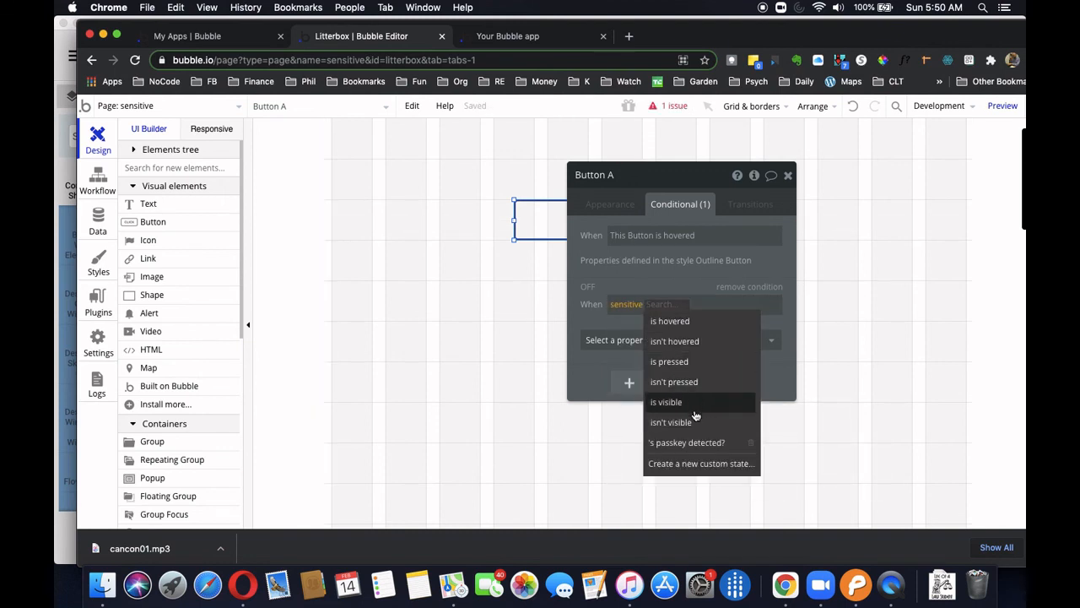
{"action": "left_click", "coordinate": [696, 444]}
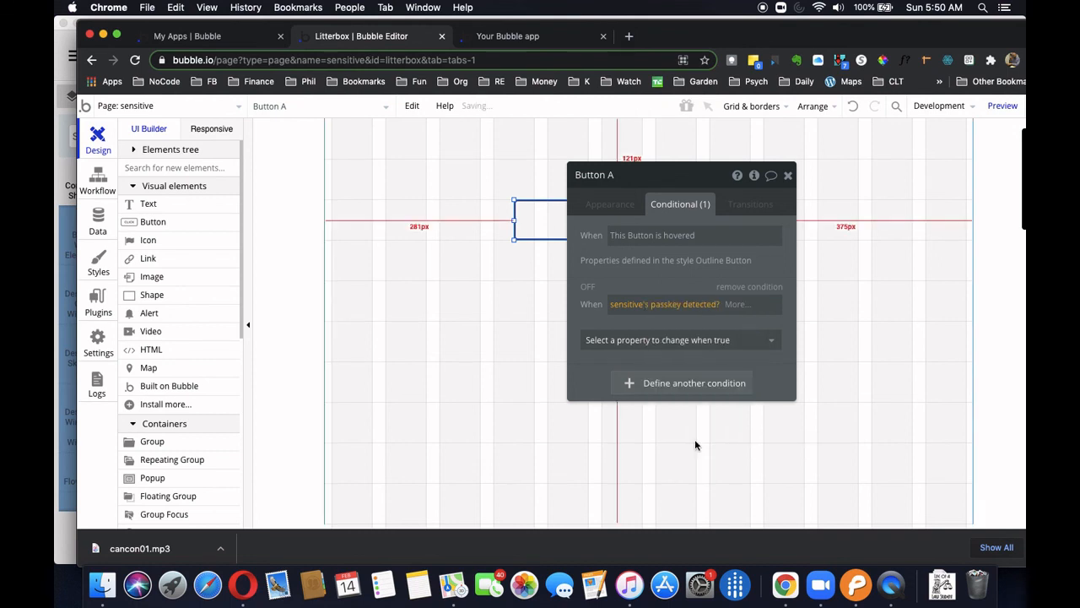
{"action": "left_click", "coordinate": [734, 306]}
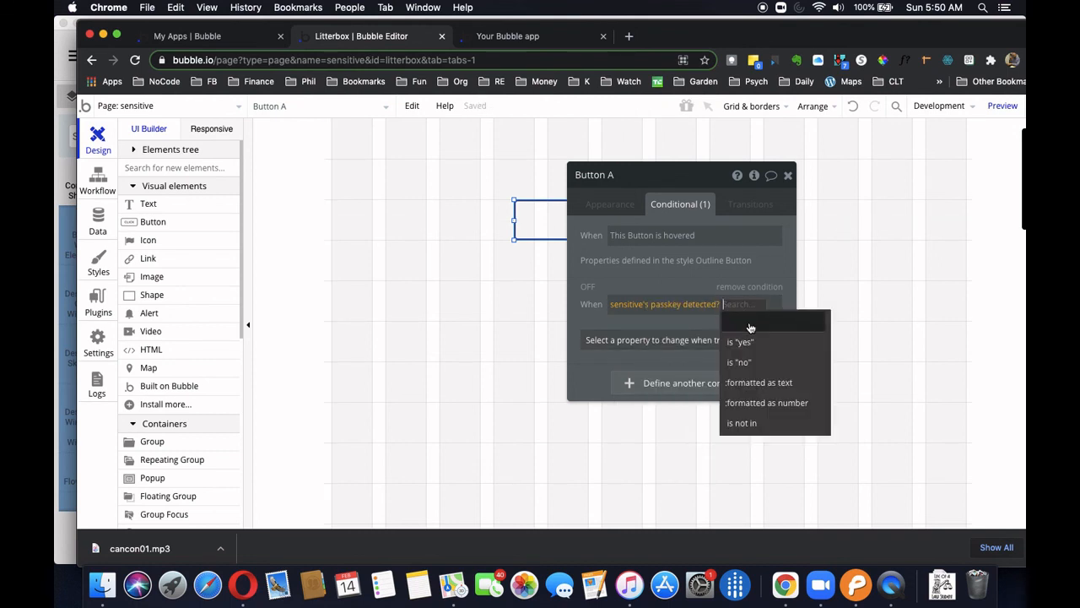
{"action": "left_click", "coordinate": [747, 343]}
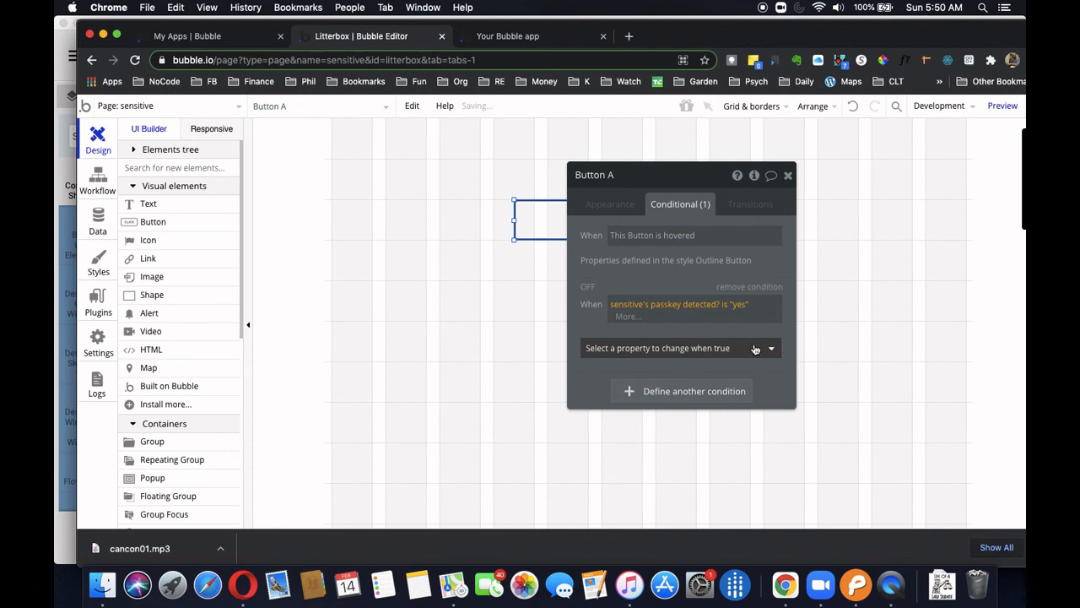
Make Button A visible when its passkey detected? condition is true.
{"action": "left_click", "coordinate": [752, 347]}
{"action": "left_click", "coordinate": [673, 378]}
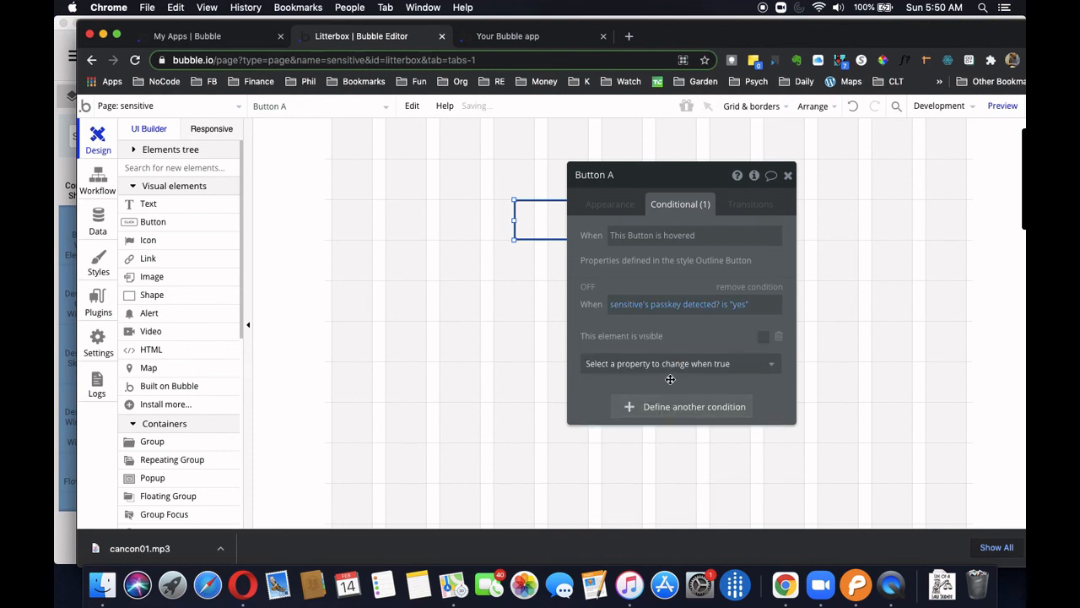
{"action": "left_click", "coordinate": [762, 337]}
{"action": "left_click", "coordinate": [788, 177]}
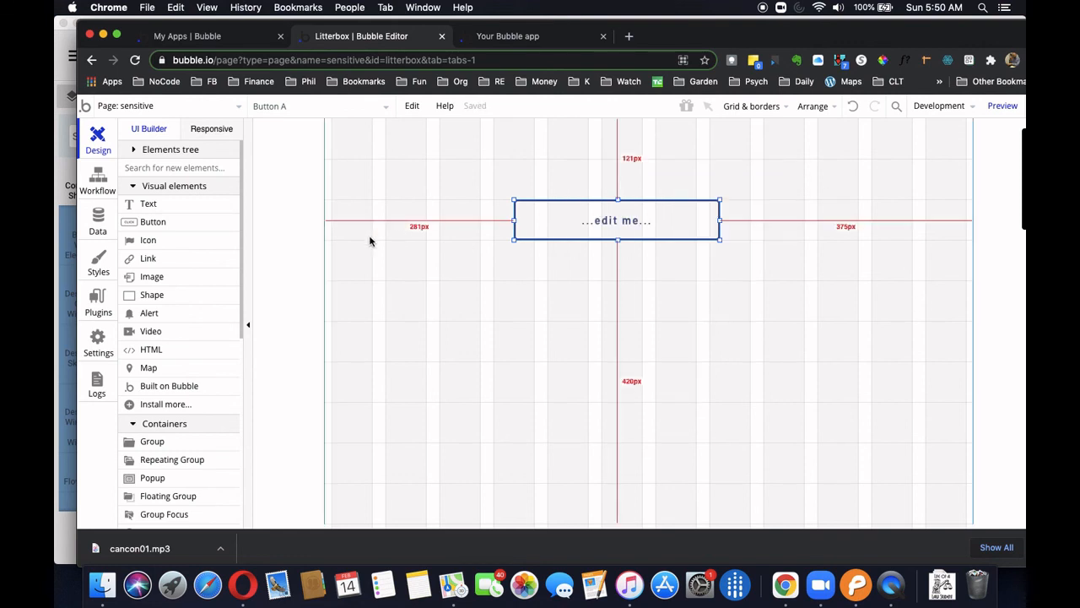
Review the sensitive page's workflow for when Button A is clicked, including its Go to page success action.
{"action": "left_click", "coordinate": [239, 110]}
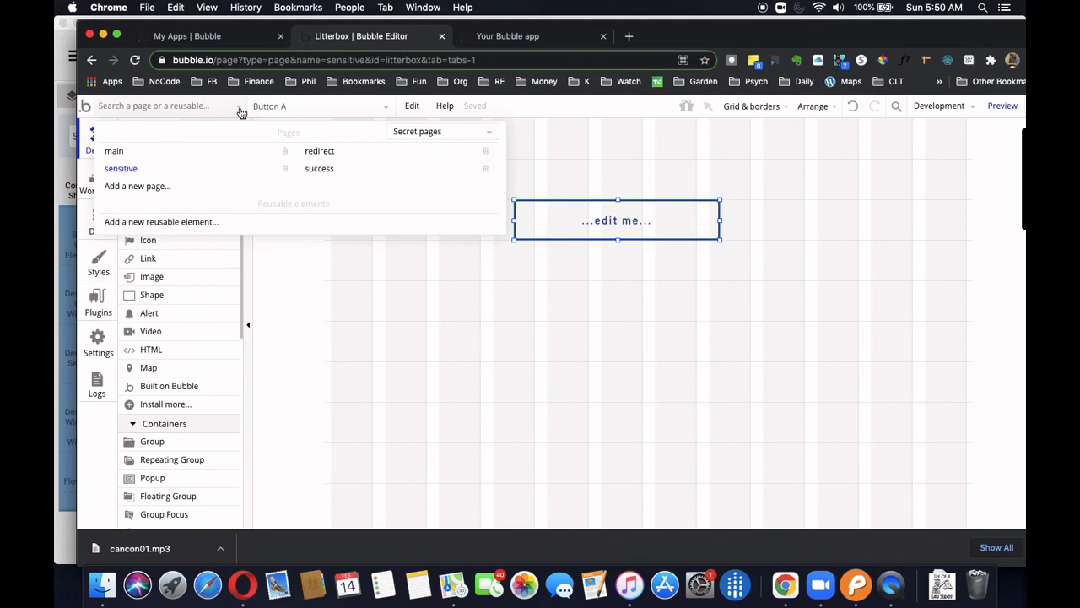
{"action": "left_click", "coordinate": [396, 292]}
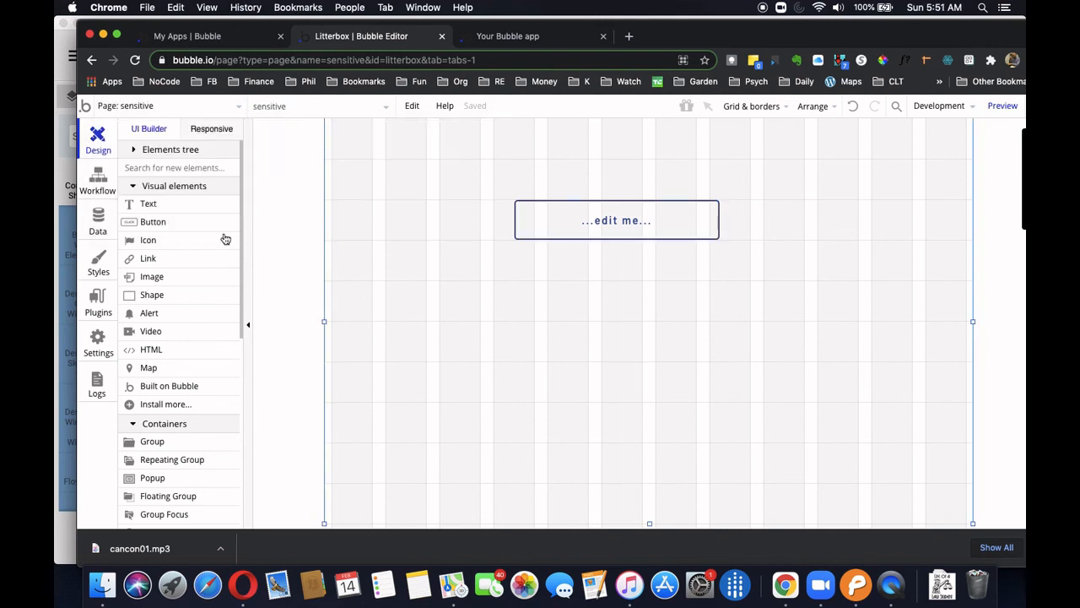
{"action": "left_click", "coordinate": [98, 178]}
{"action": "left_click", "coordinate": [305, 194]}
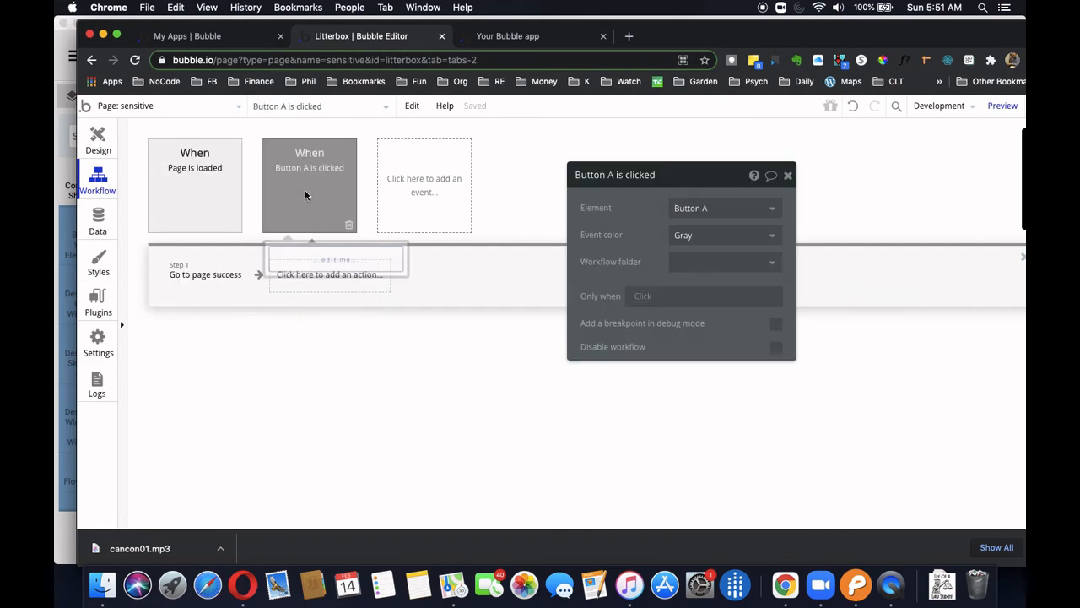
{"action": "left_click", "coordinate": [208, 278]}
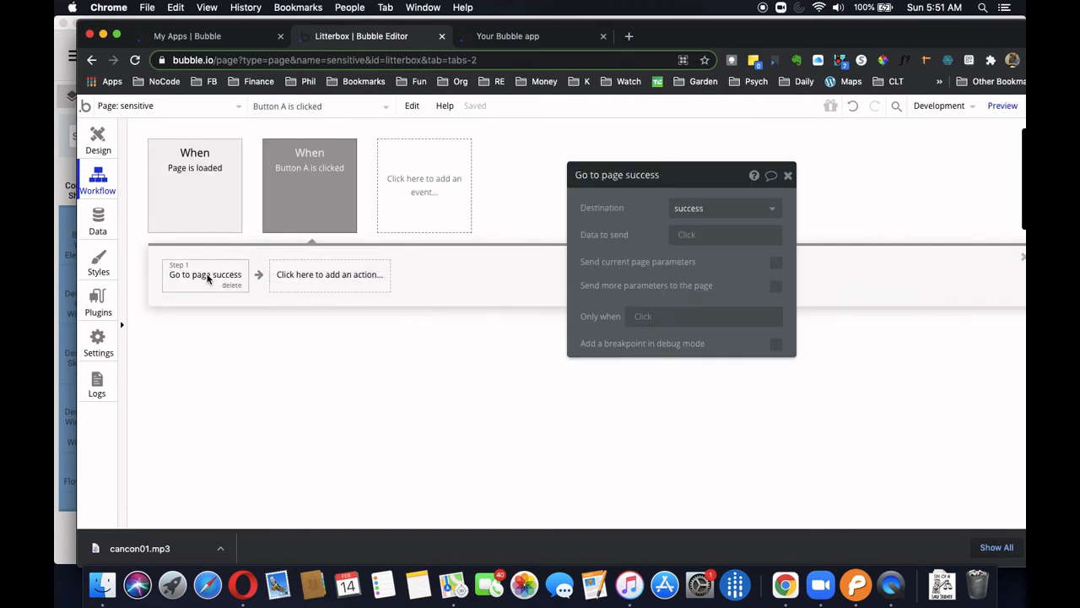
{"action": "left_click", "coordinate": [787, 174]}
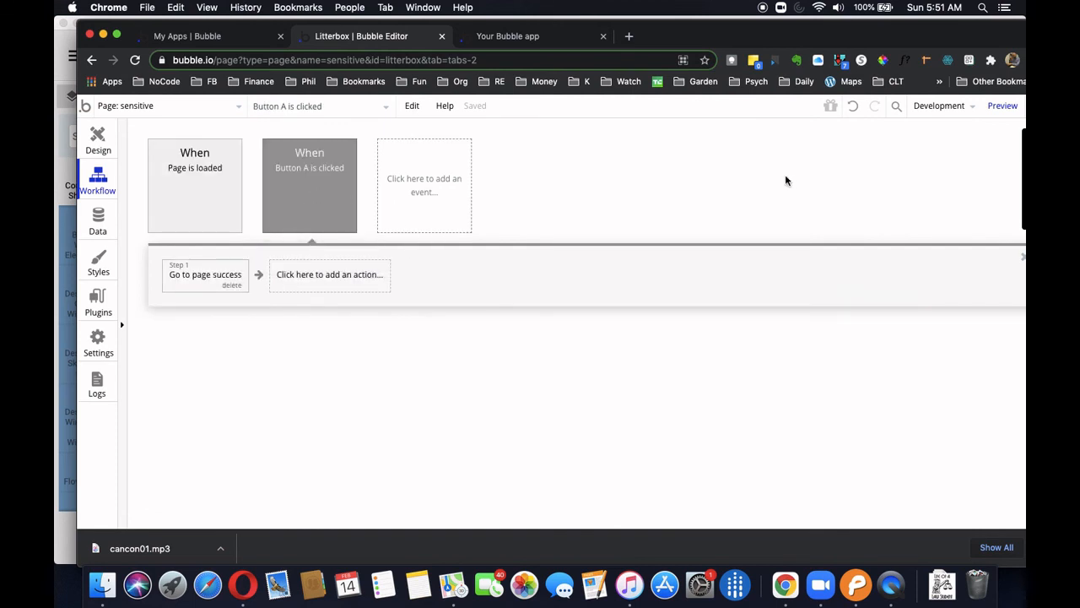
On the success page, add a text element reading "SUCCESS", about 312 px from the page's left edge and 99 px from its top.
{"action": "left_click", "coordinate": [144, 109]}
{"action": "left_click", "coordinate": [327, 169]}
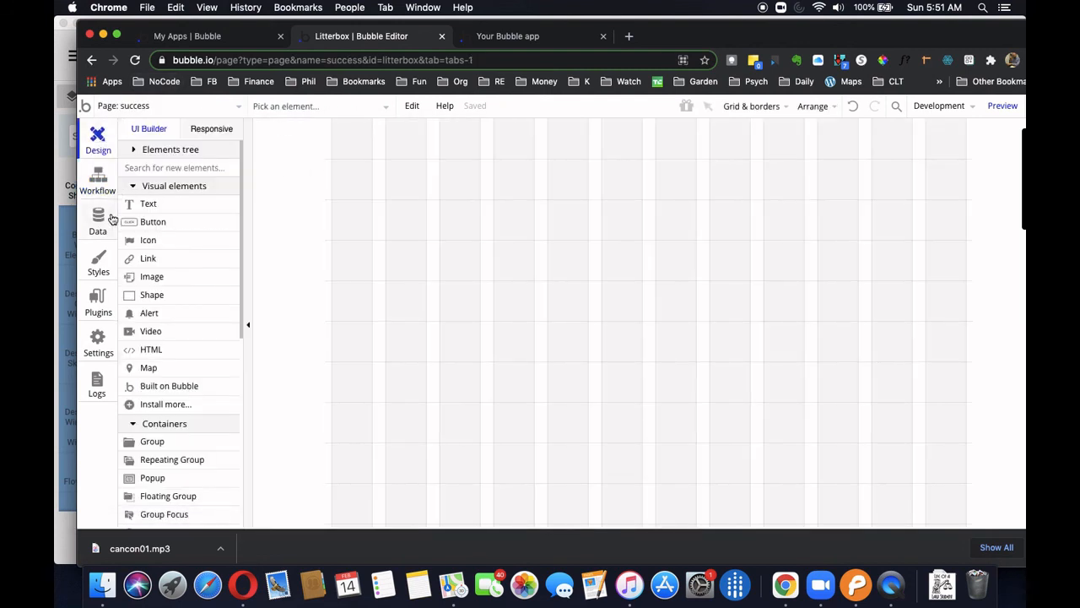
{"action": "left_click", "coordinate": [146, 205]}
{"action": "left_click_drag", "start_coordinate": [535, 185], "coordinate": [801, 265]}
{"action": "type", "text": "SUCCESS"}
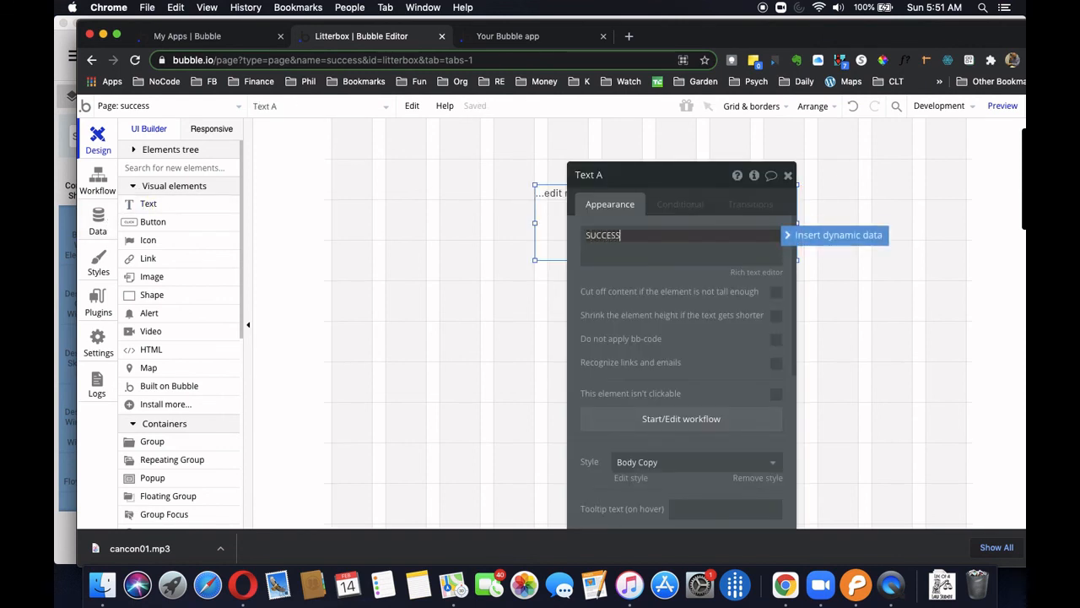
{"action": "left_click", "coordinate": [788, 174]}
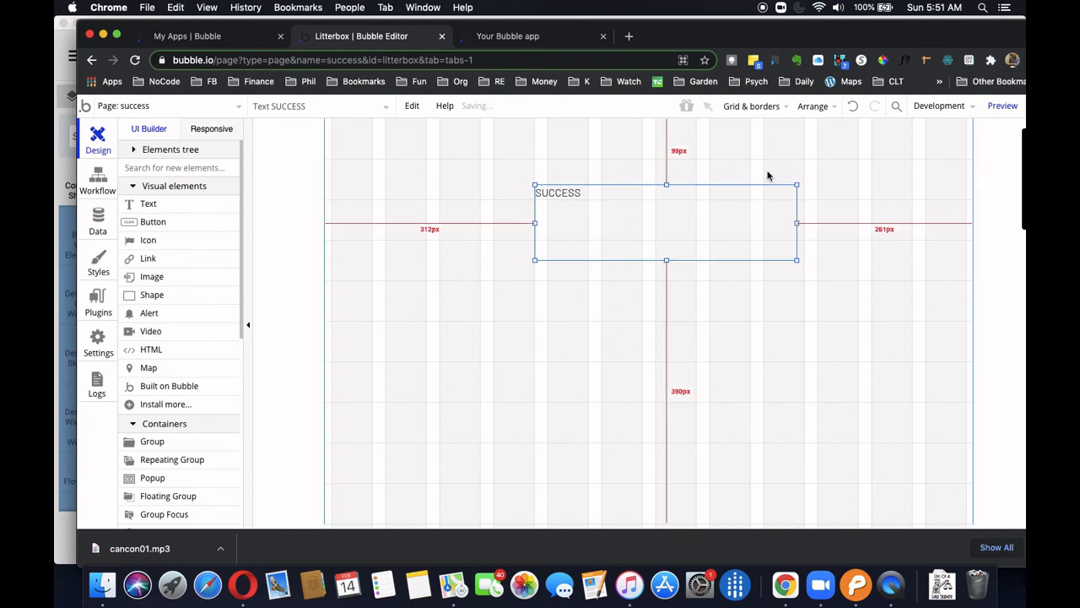
On the redirect page, add a text element near the page's upper middle reading "You've been redirected here.".
{"action": "left_click", "coordinate": [235, 108]}
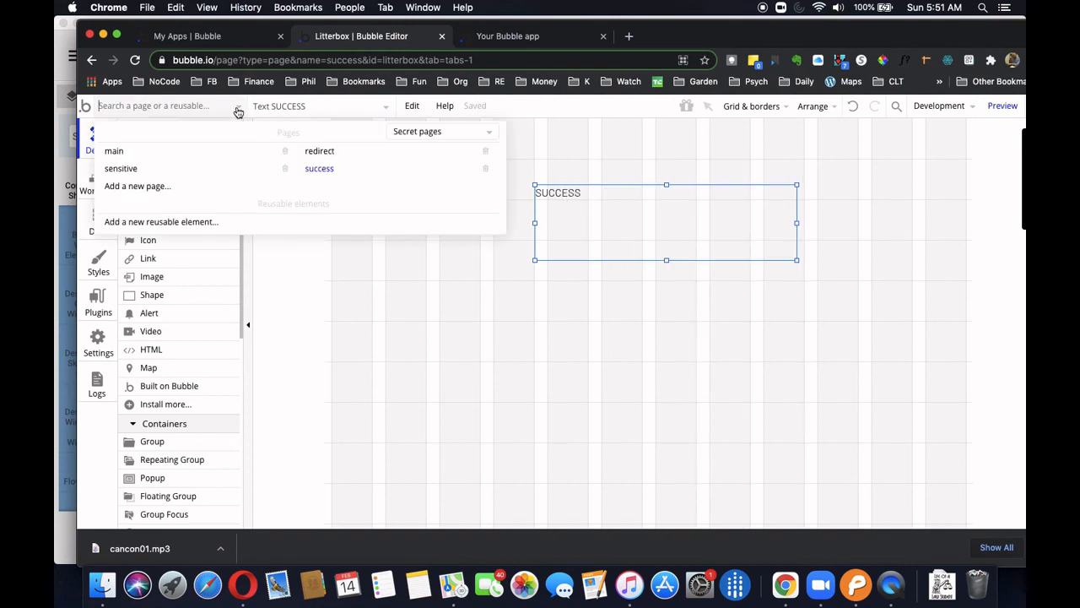
{"action": "left_click", "coordinate": [329, 153]}
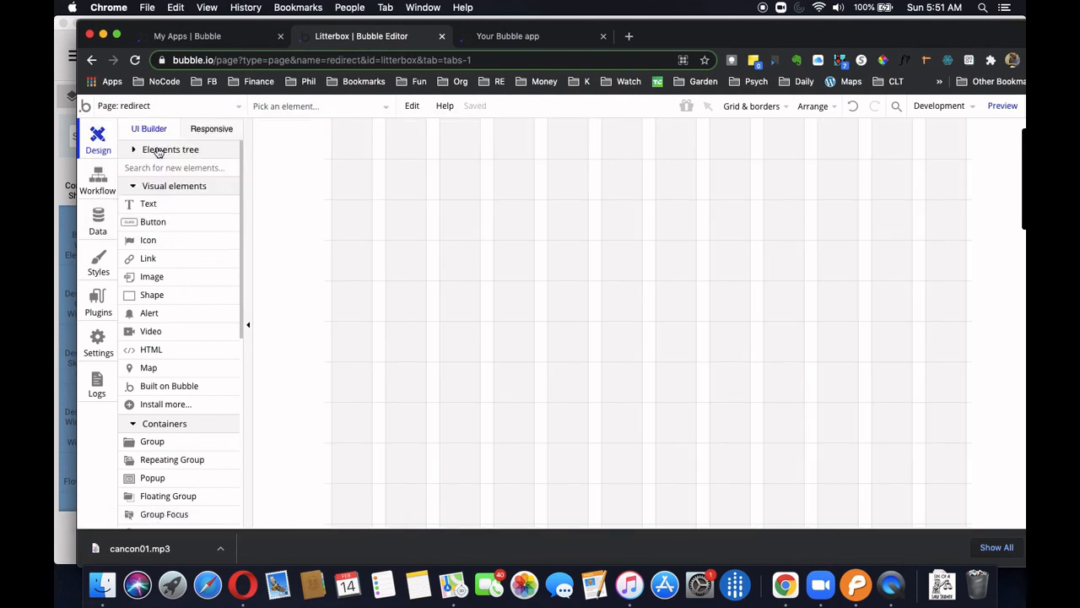
{"action": "left_click", "coordinate": [142, 206]}
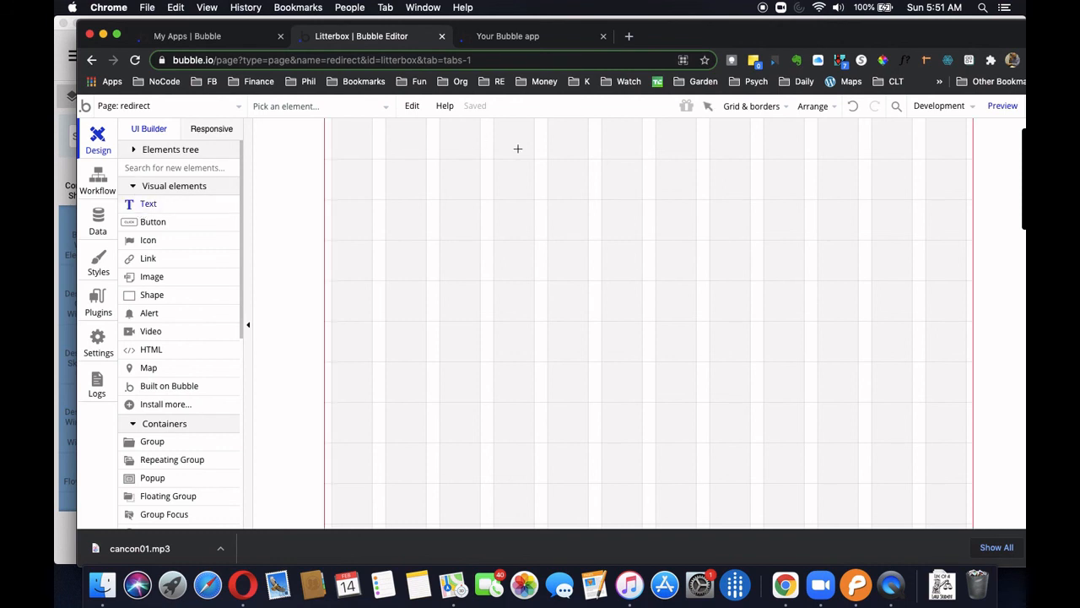
{"action": "left_click_drag", "start_coordinate": [517, 149], "coordinate": [661, 211]}
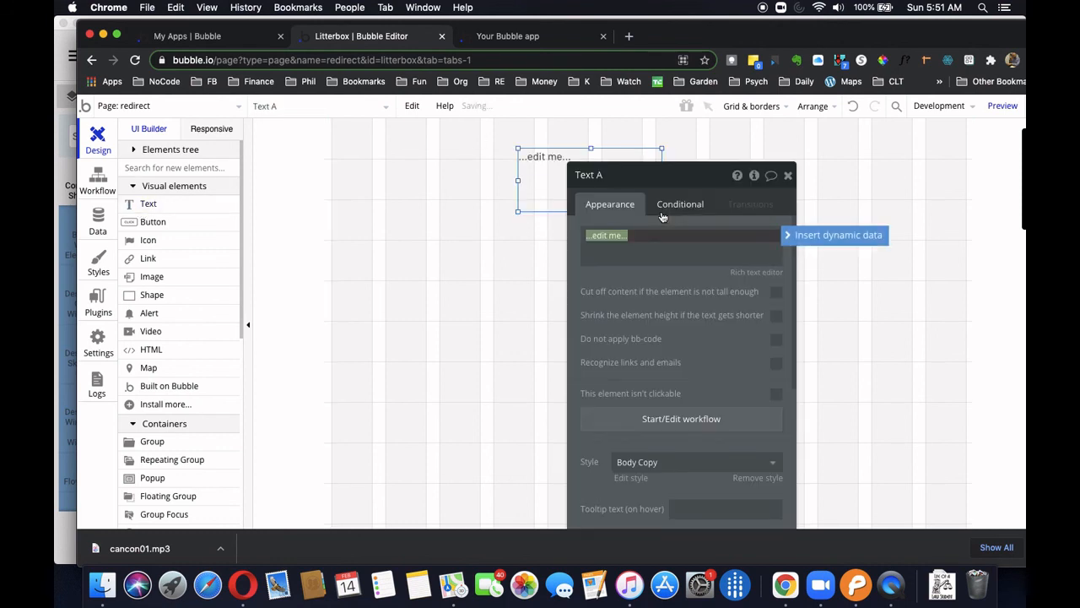
{"action": "type", "text": "You've be"}
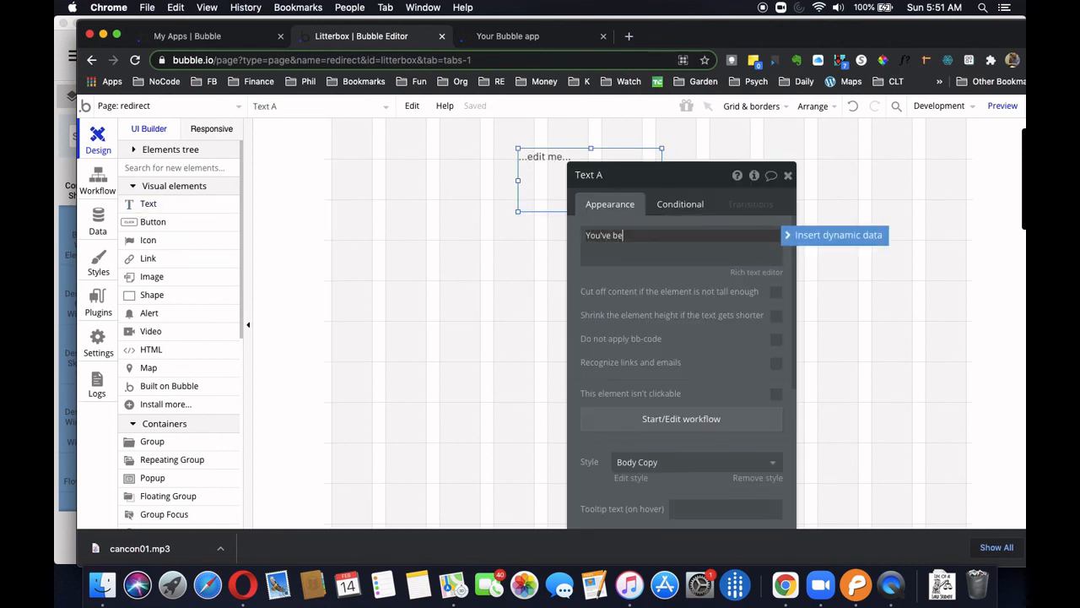
{"action": "type", "text": "en redirected here."}
{"action": "left_click", "coordinate": [787, 175]}
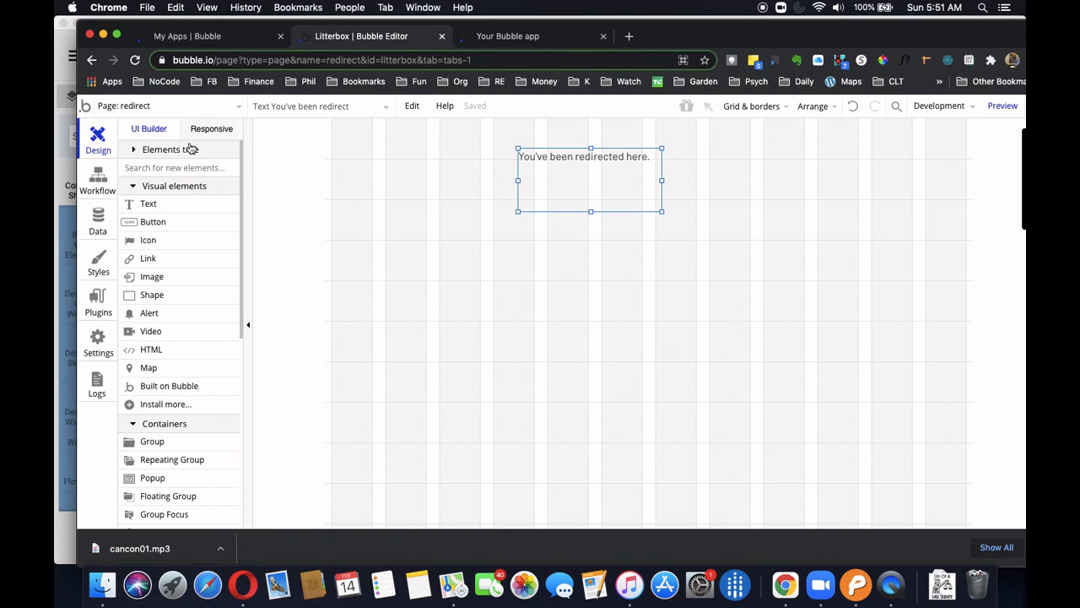
Preview the main page and test the flow through its arrow icon and the sensitive page's button to the success page.
{"action": "left_click", "coordinate": [177, 108]}
{"action": "left_click", "coordinate": [114, 151]}
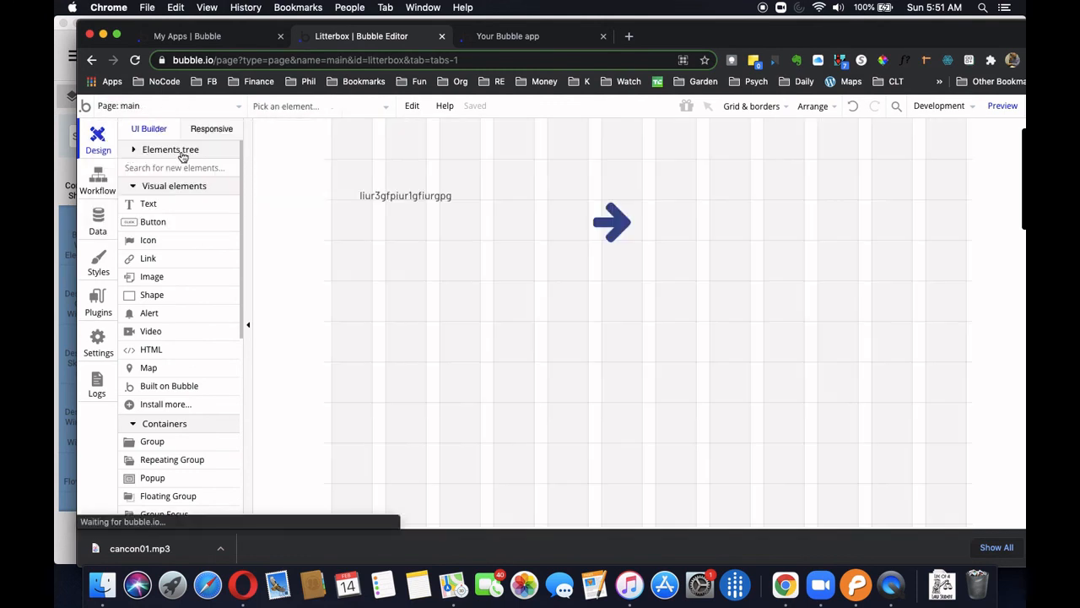
{"action": "left_click", "coordinate": [1002, 108]}
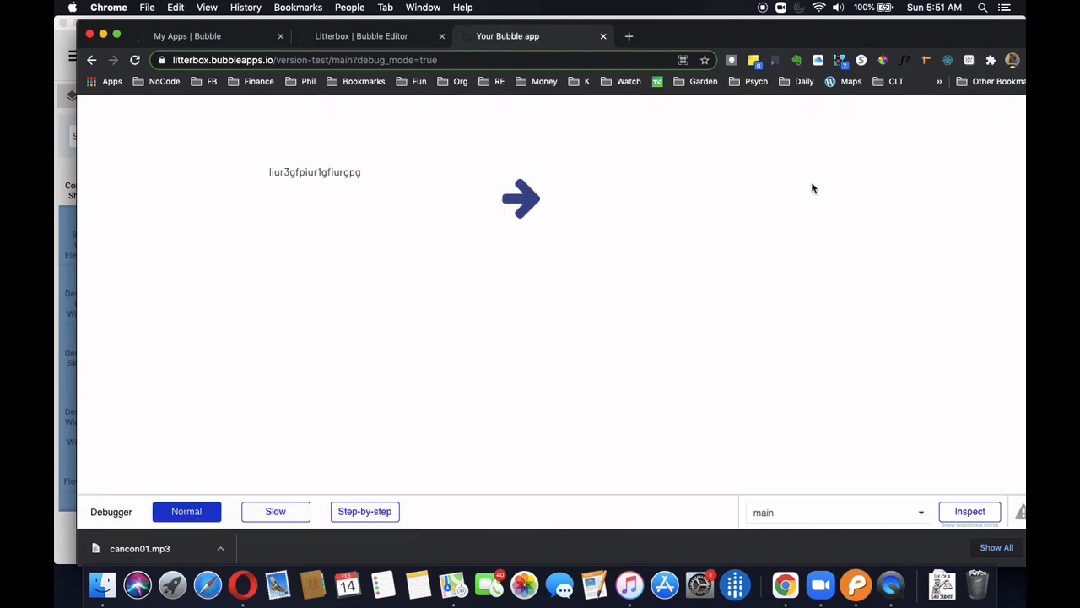
{"action": "left_click", "coordinate": [531, 198]}
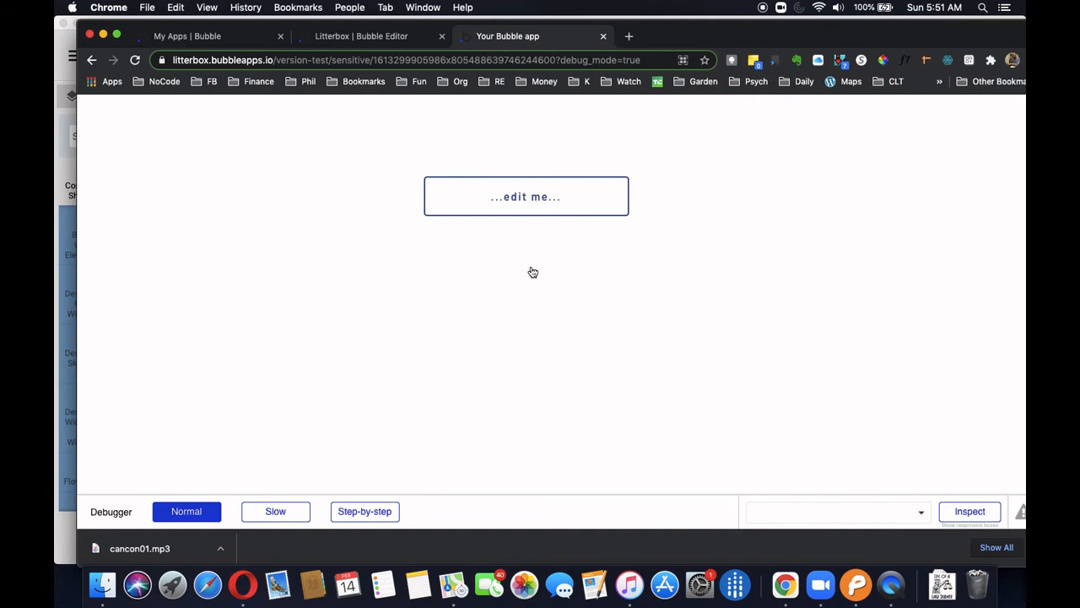
{"action": "left_click", "coordinate": [530, 199]}
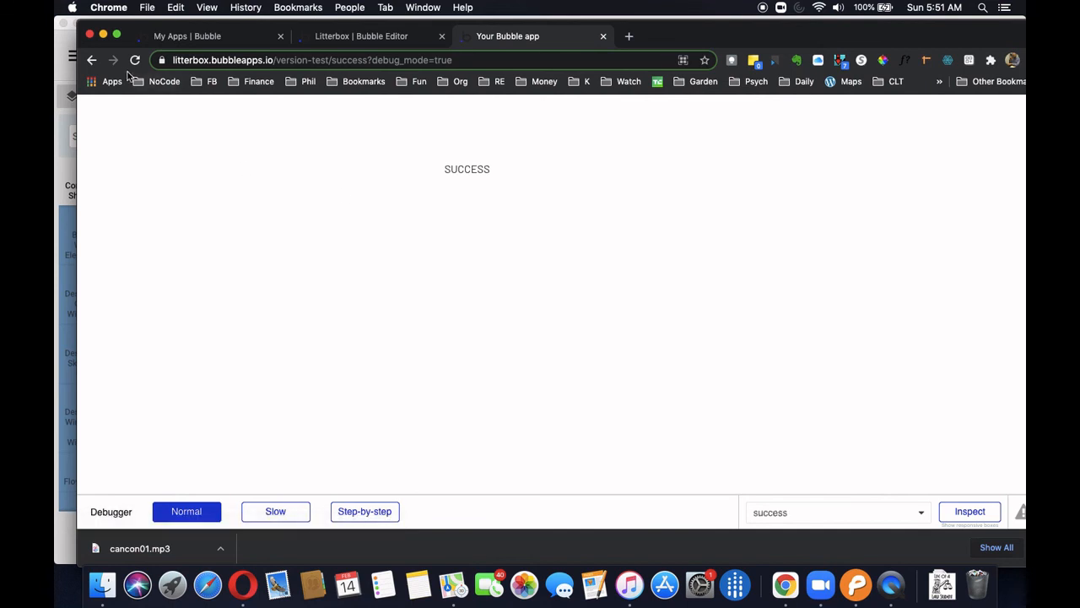
Test the redirect by going back from success to the sensitive page, and by loading the sensitive page's URL directly without a passkey.
{"action": "left_click", "coordinate": [92, 60]}
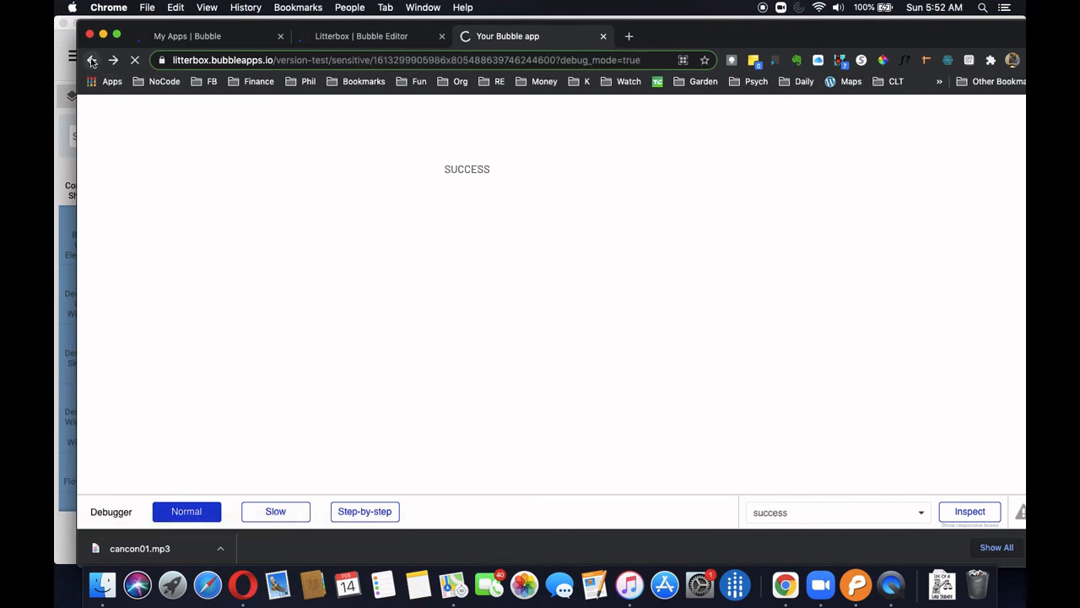
{"action": "left_click", "coordinate": [92, 60]}
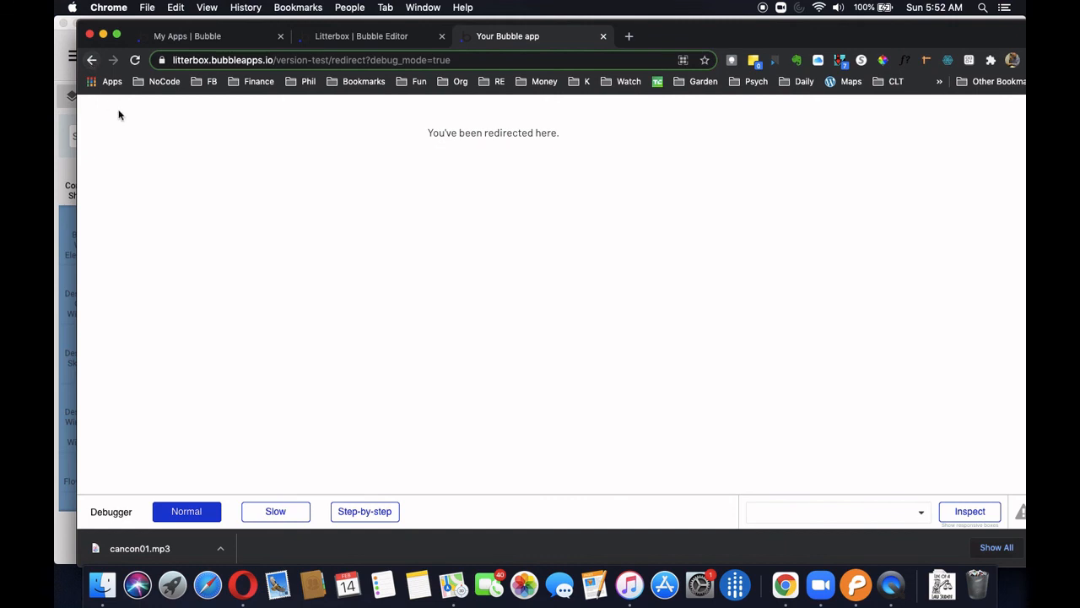
{"action": "double_click", "coordinate": [351, 60]}
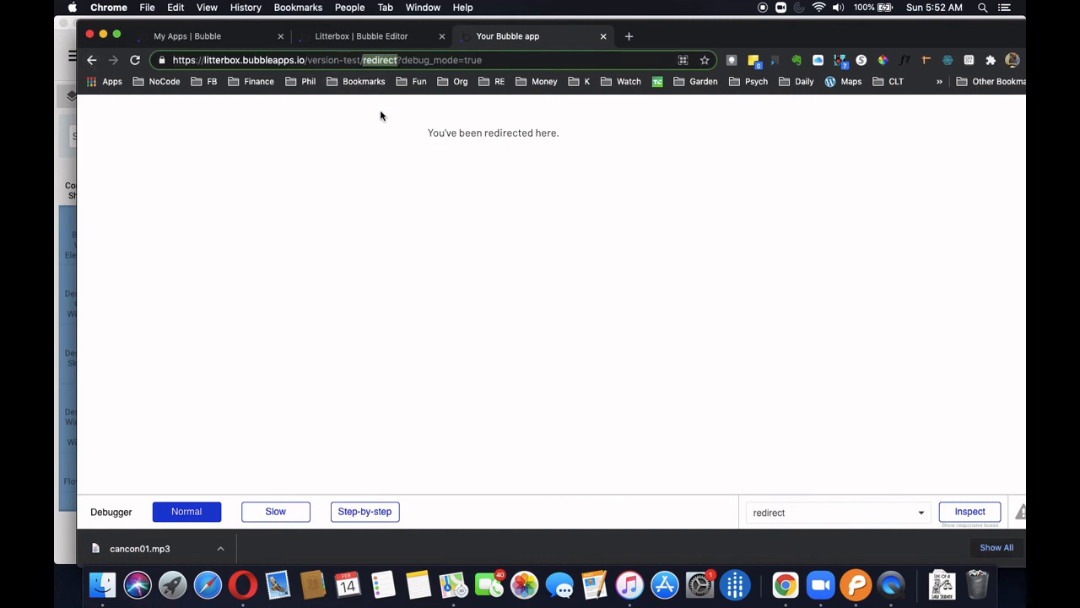
{"action": "type", "text": "sensitive"}
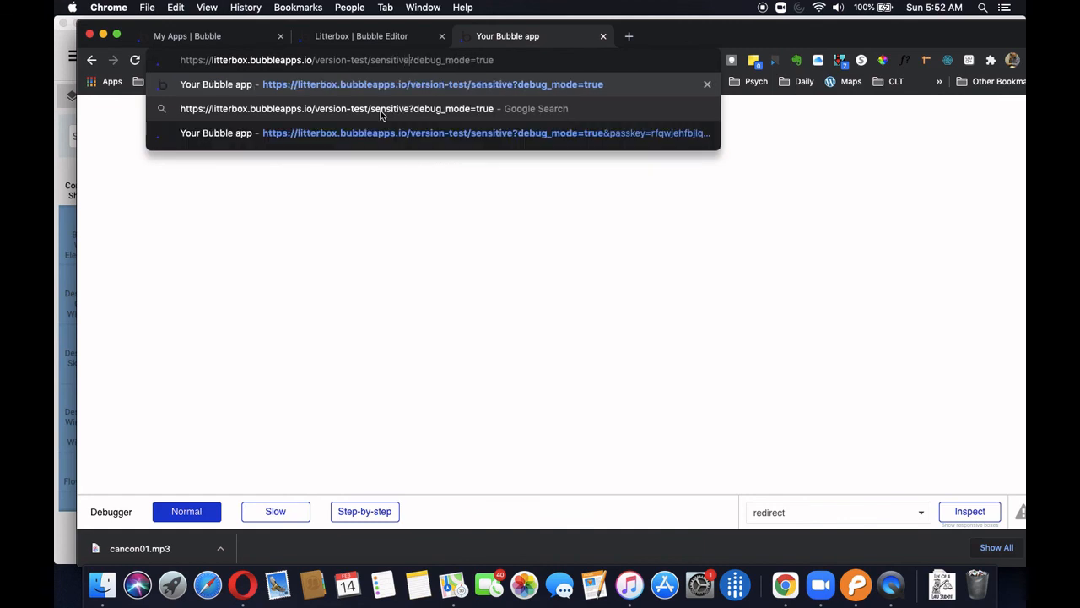
{"action": "key", "text": "Return"}
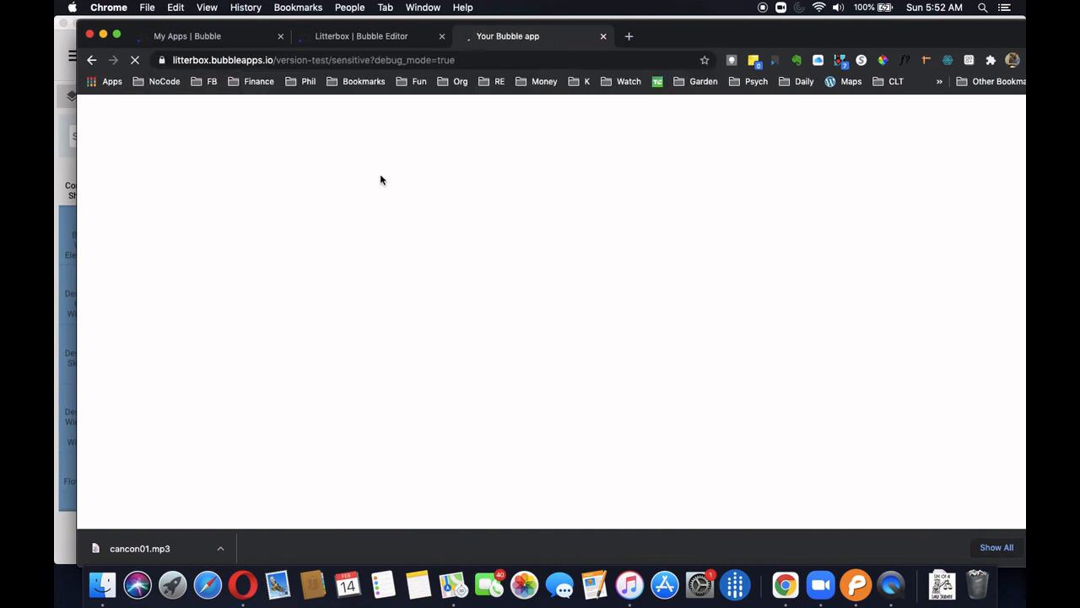